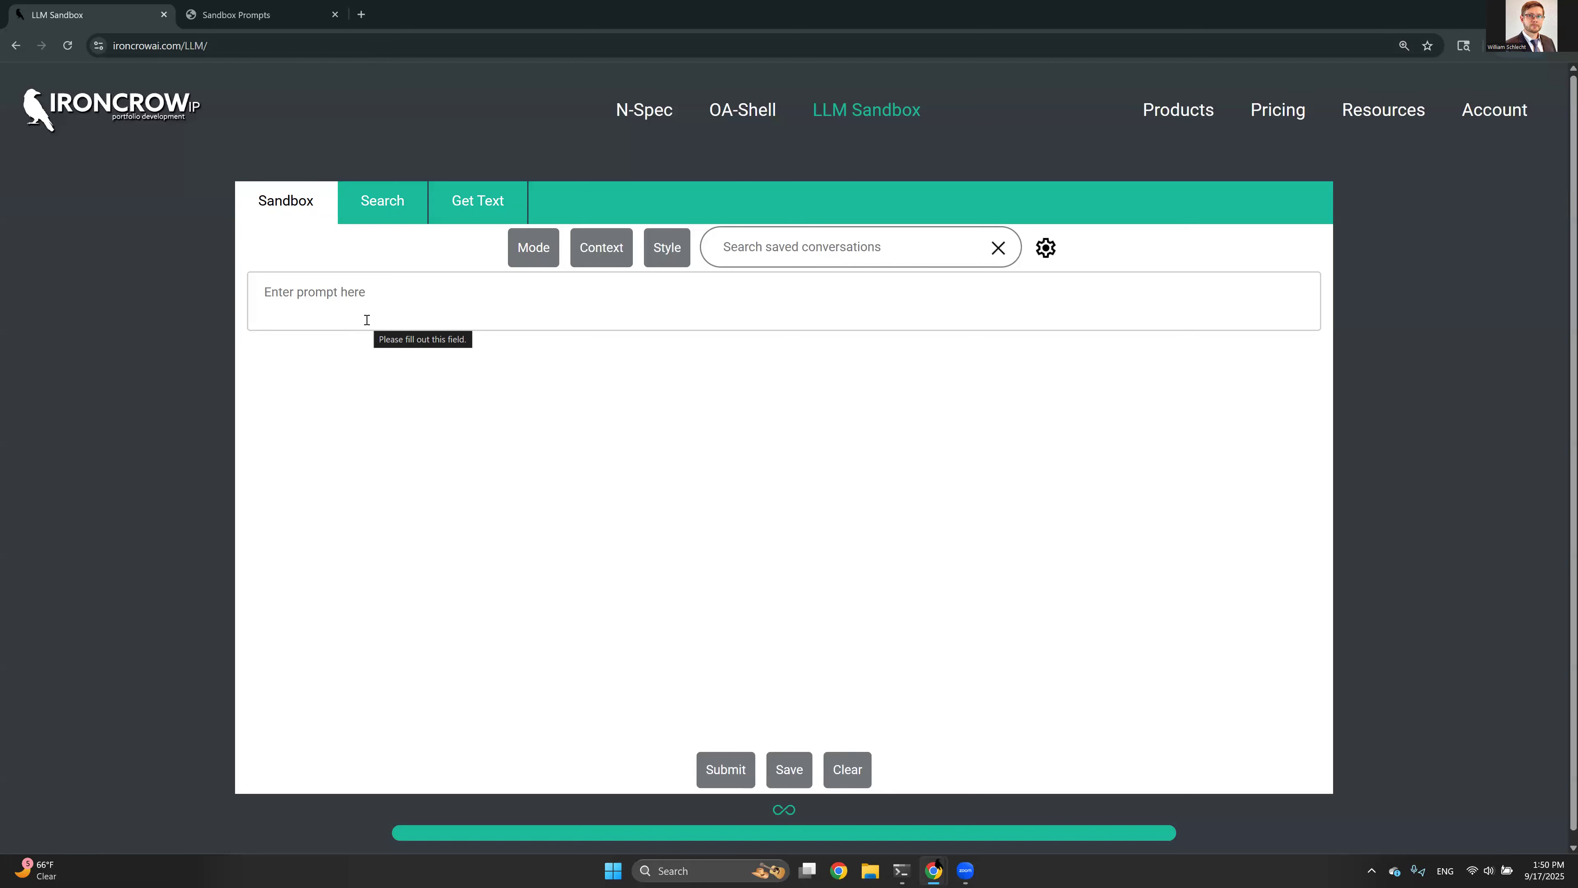
Step: Set the operation mode to Default under Interrogate and check the selected context and style files
{"action": "left_click", "coordinate": [529, 249]}
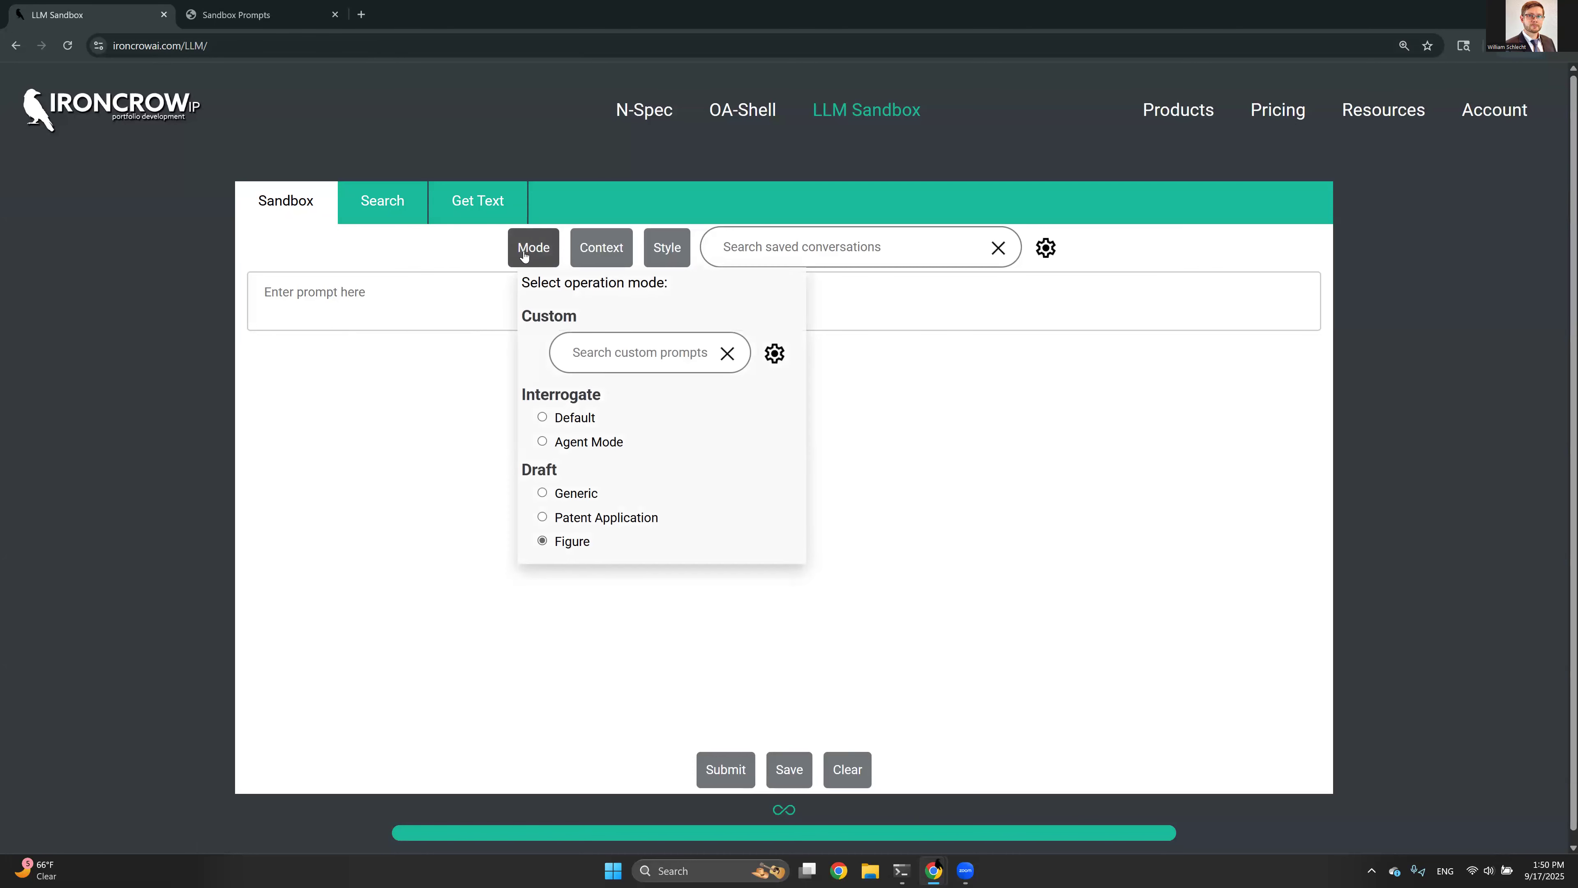
{"action": "left_click", "coordinate": [551, 420]}
{"action": "left_click", "coordinate": [583, 248]}
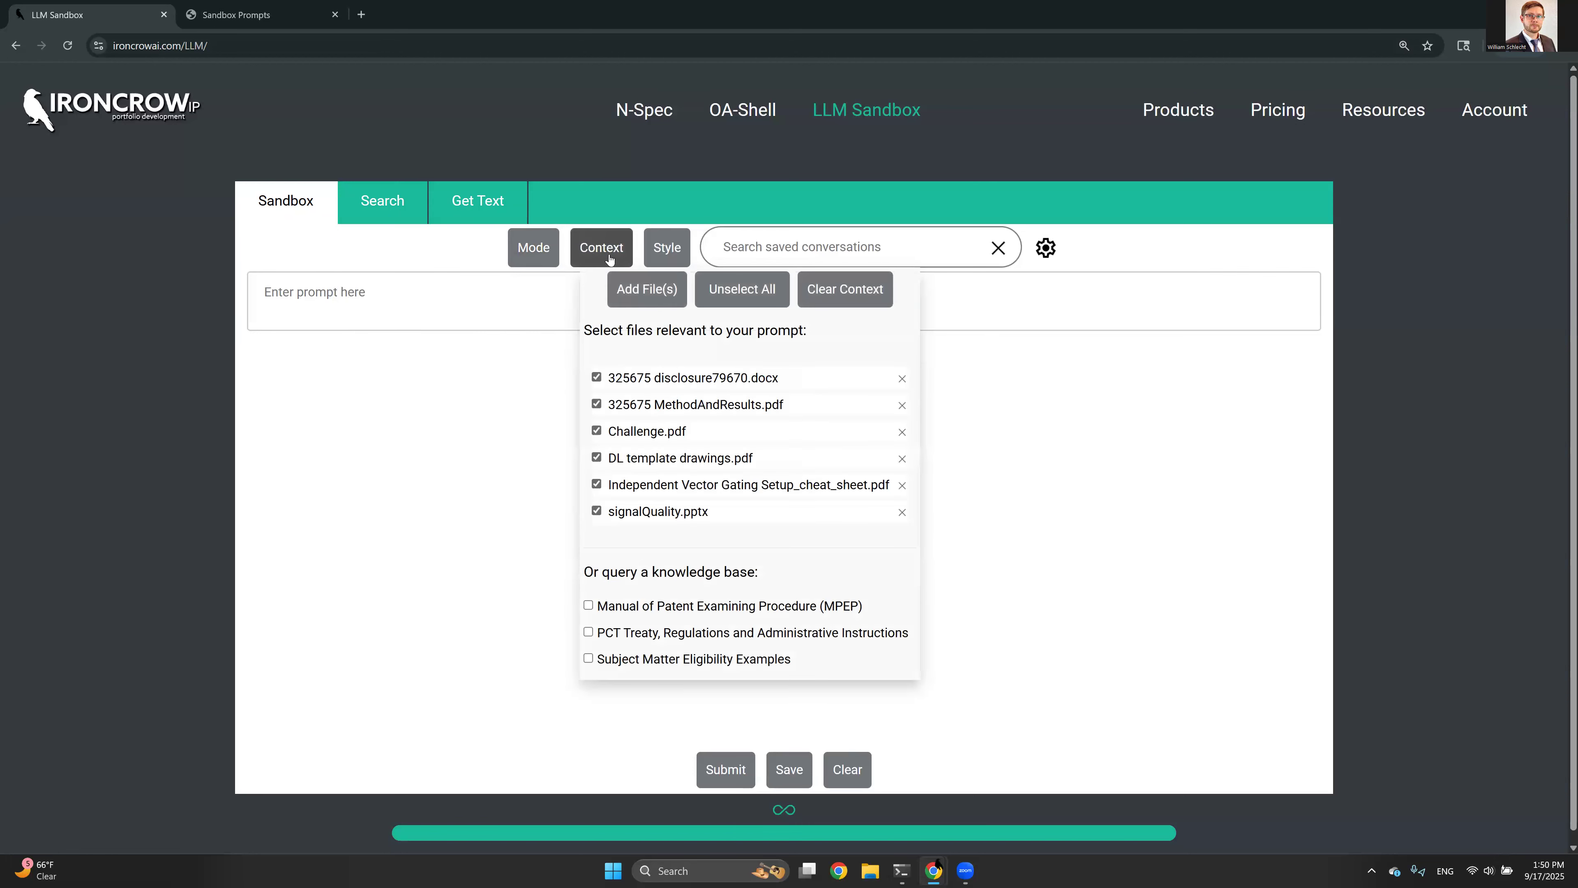
{"action": "left_click", "coordinate": [661, 258]}
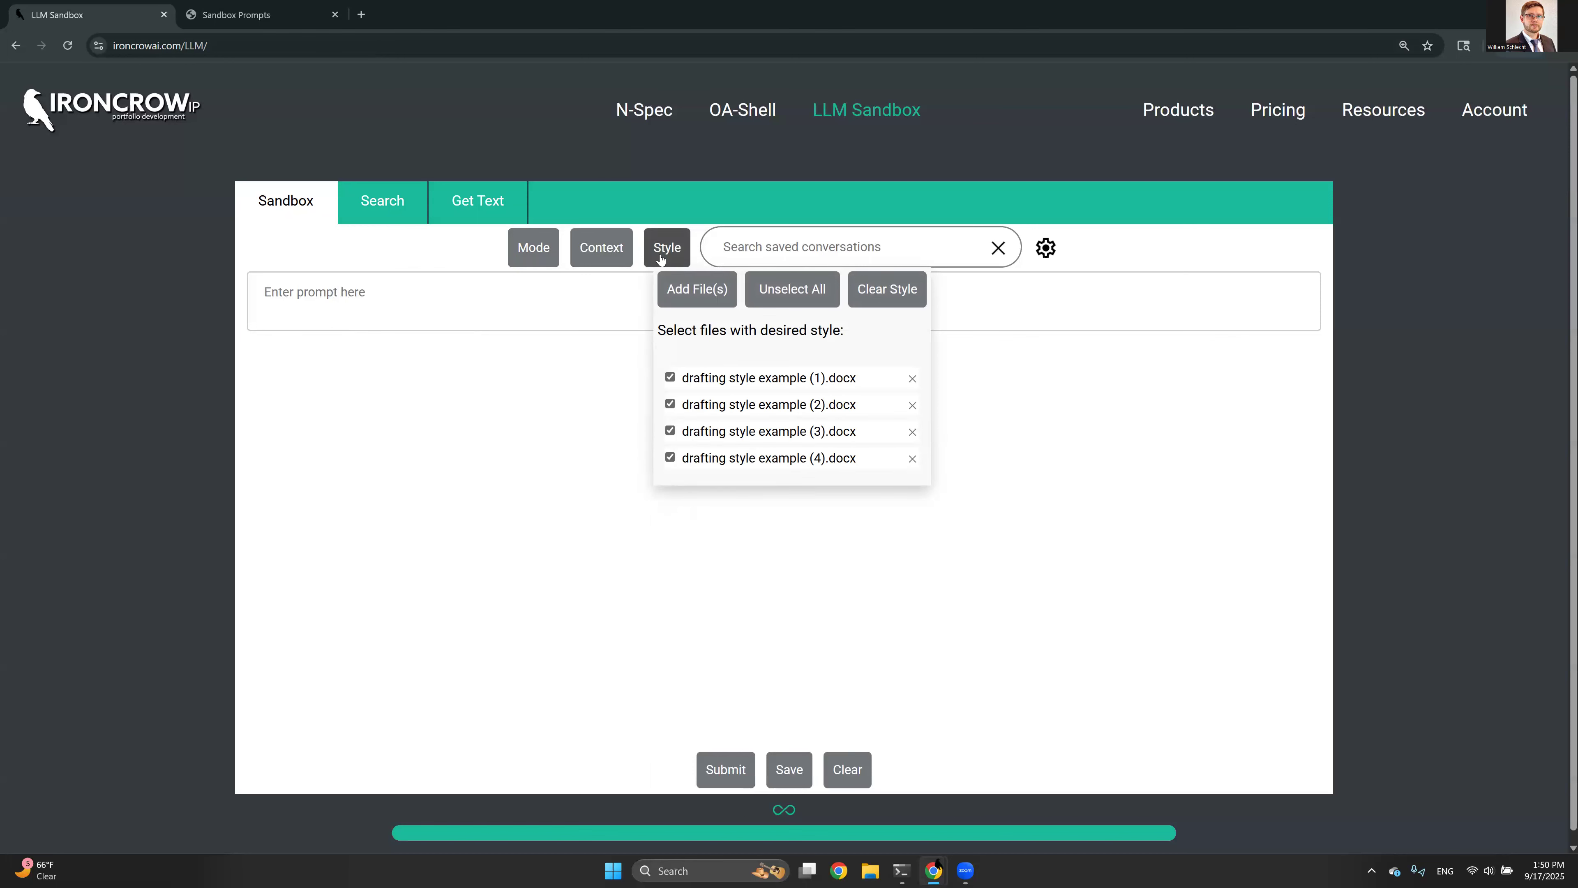
{"action": "left_click", "coordinate": [590, 248]}
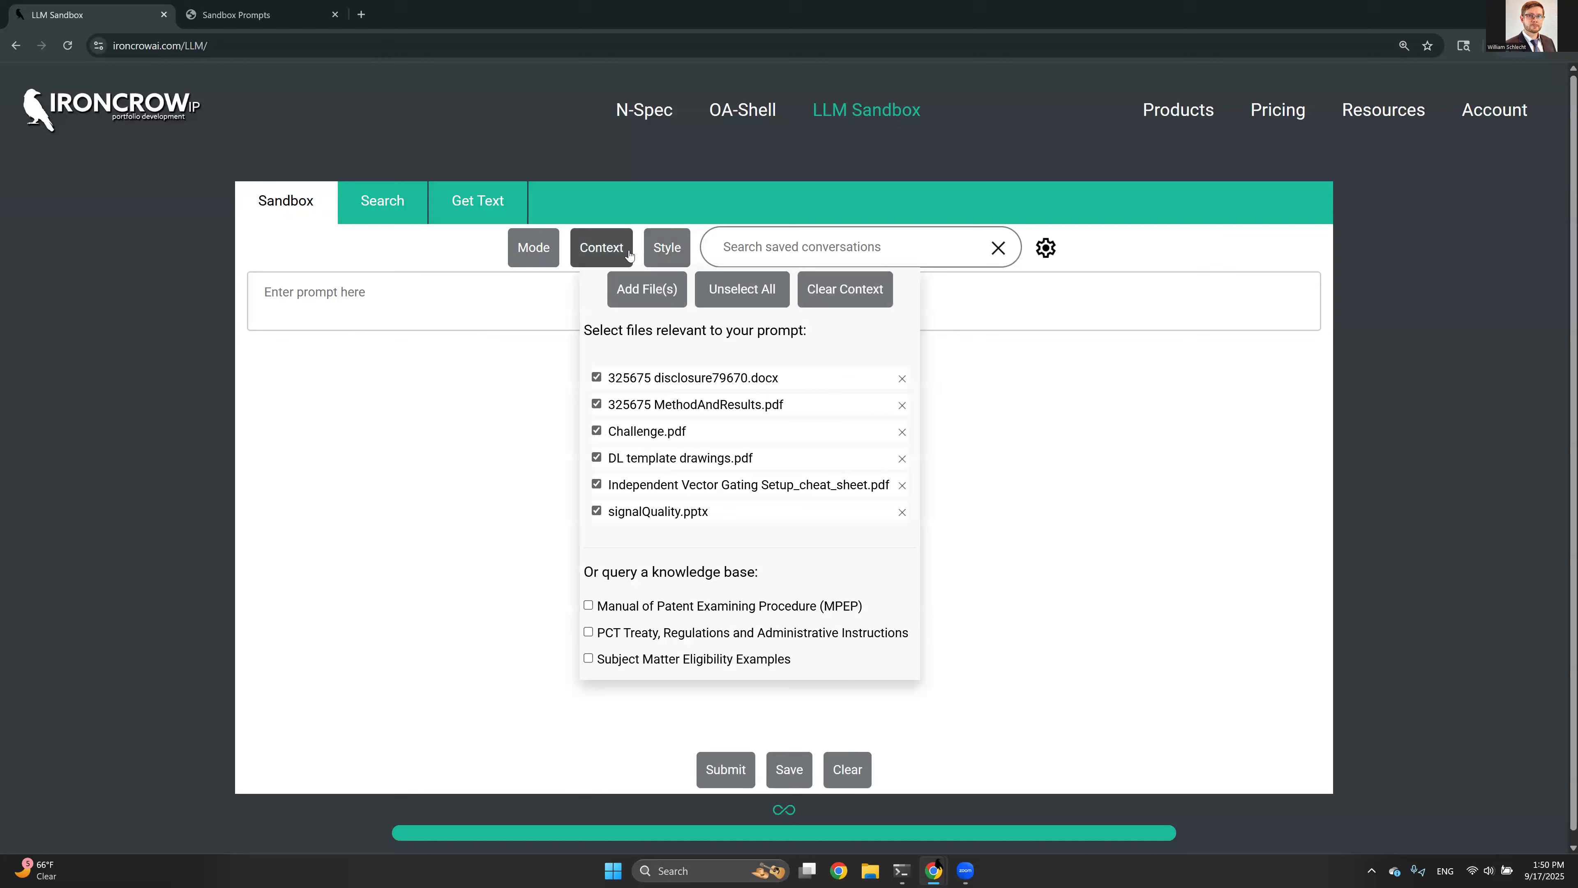
{"action": "left_click", "coordinate": [549, 256]}
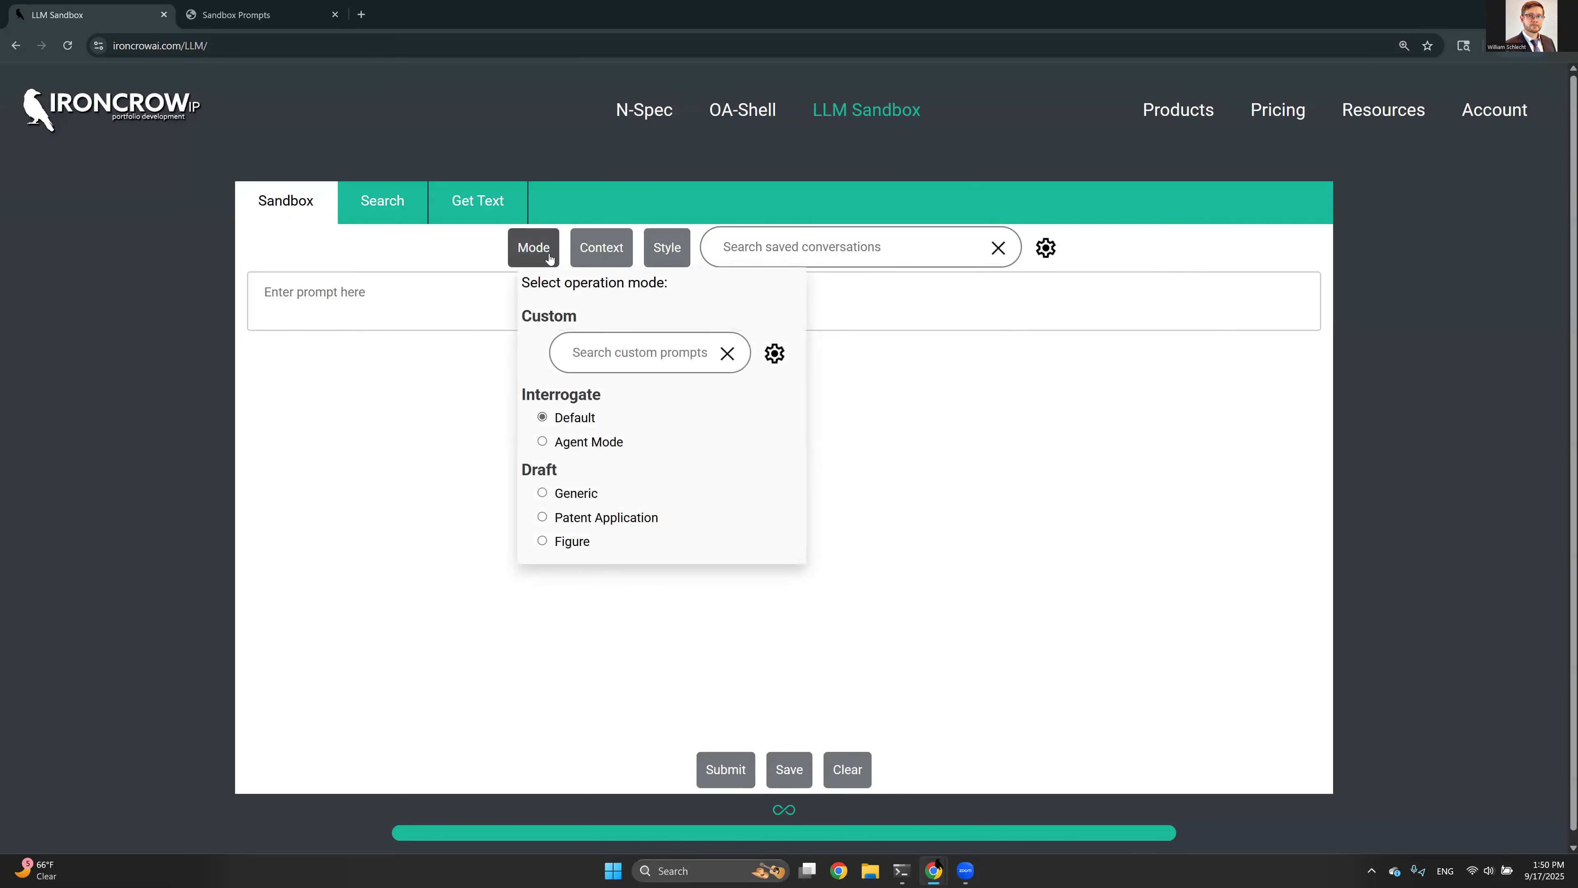
Step: Submit the prompt "Please summarize the disclosed invention."
{"action": "left_click", "coordinate": [466, 298]}
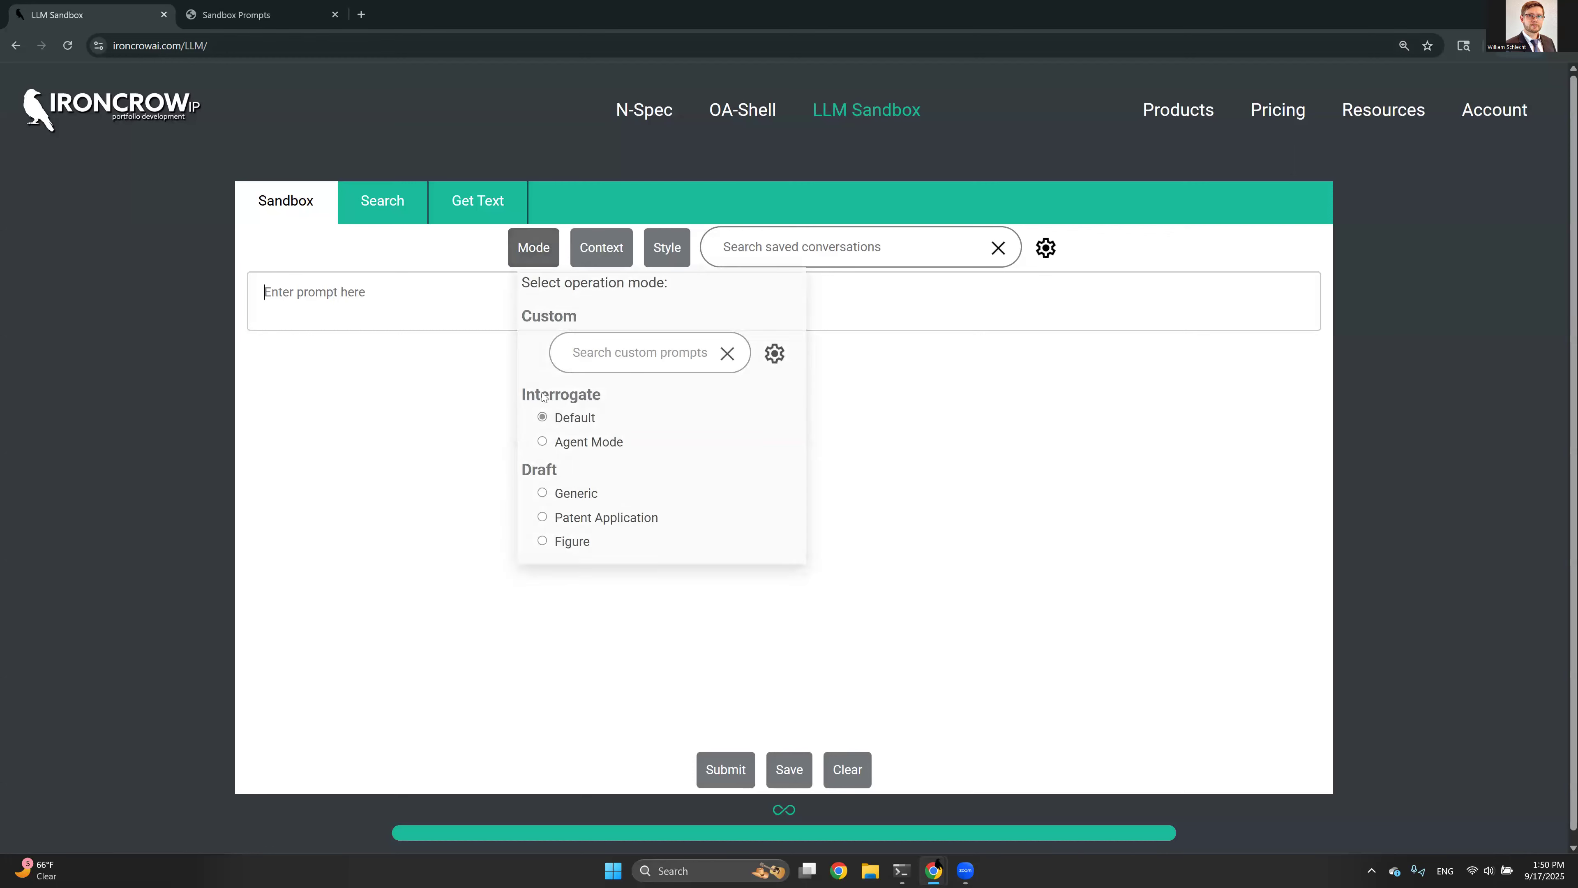
{"action": "mouse_move", "coordinate": [533, 247]}
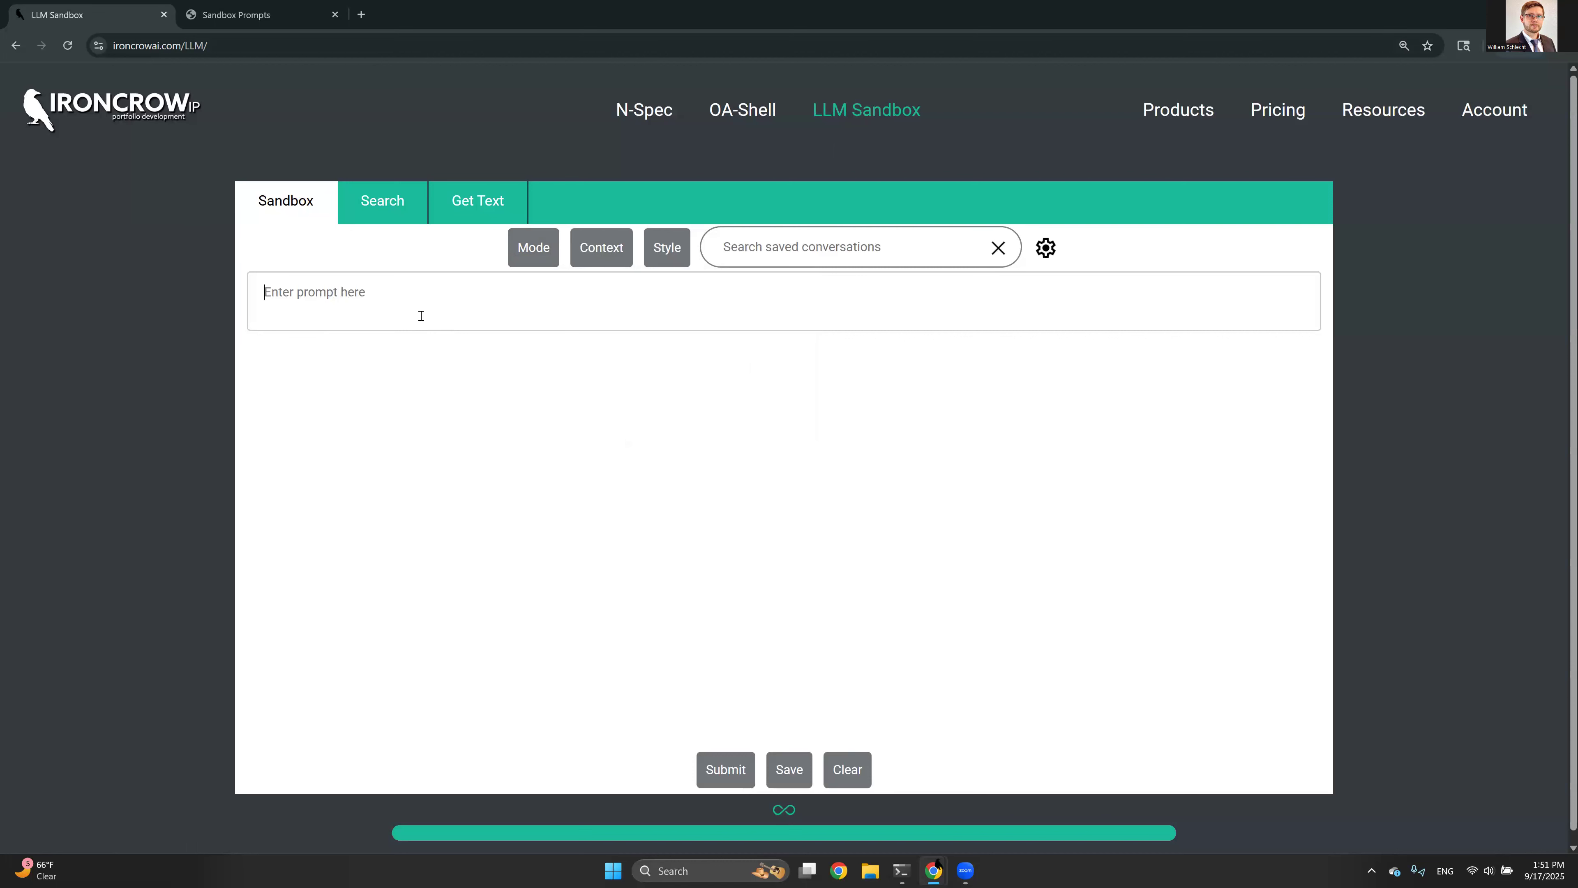
{"action": "type", "text": "Please summarize the disclosed invention."}
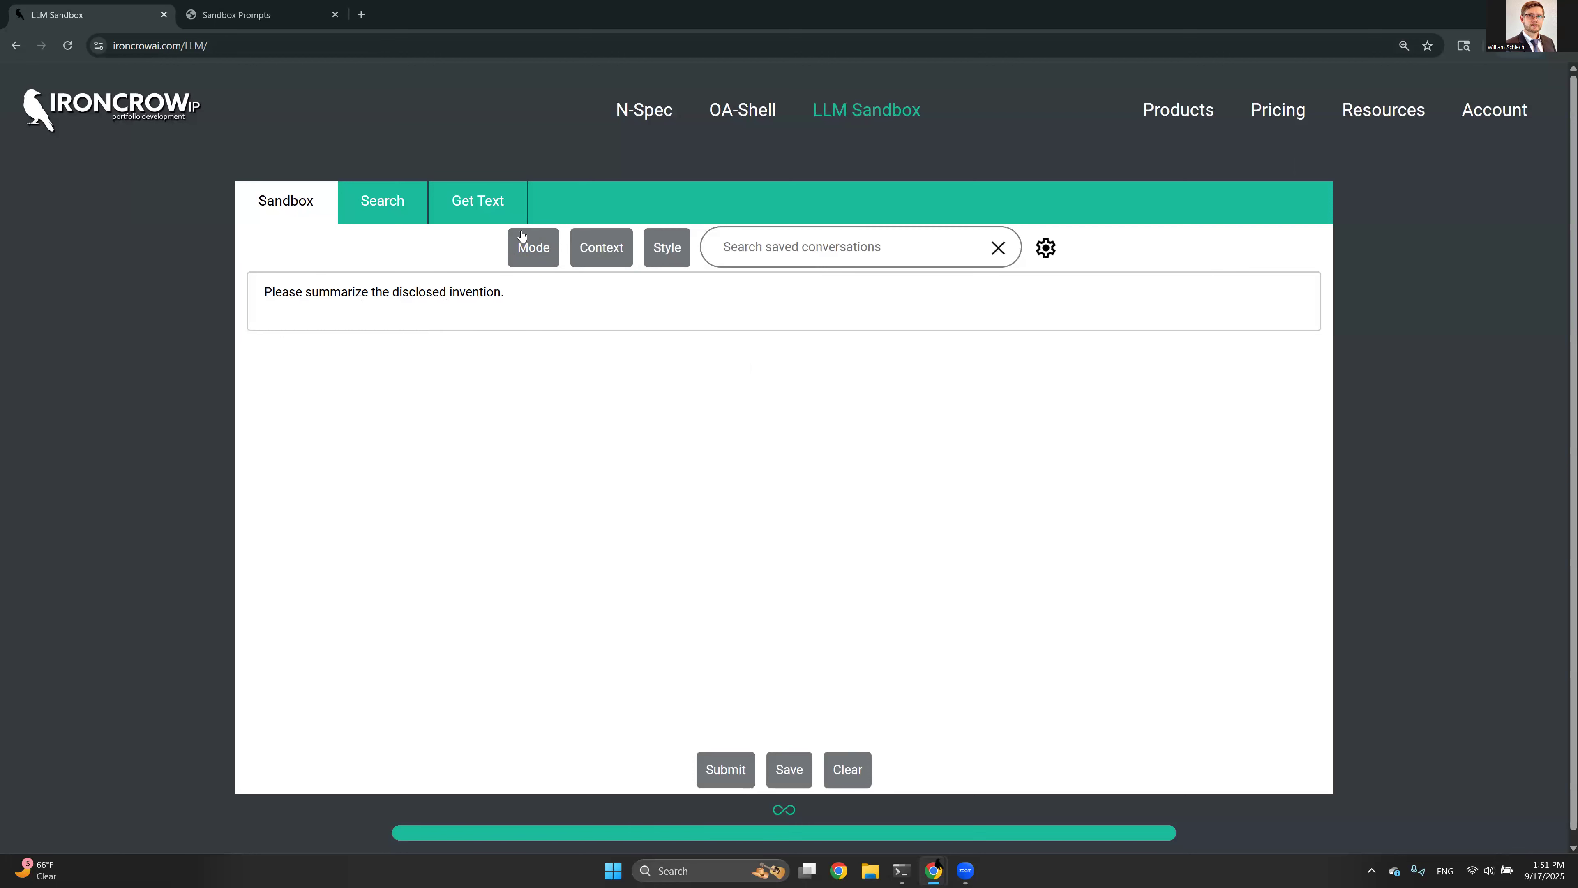
{"action": "left_click", "coordinate": [711, 768]}
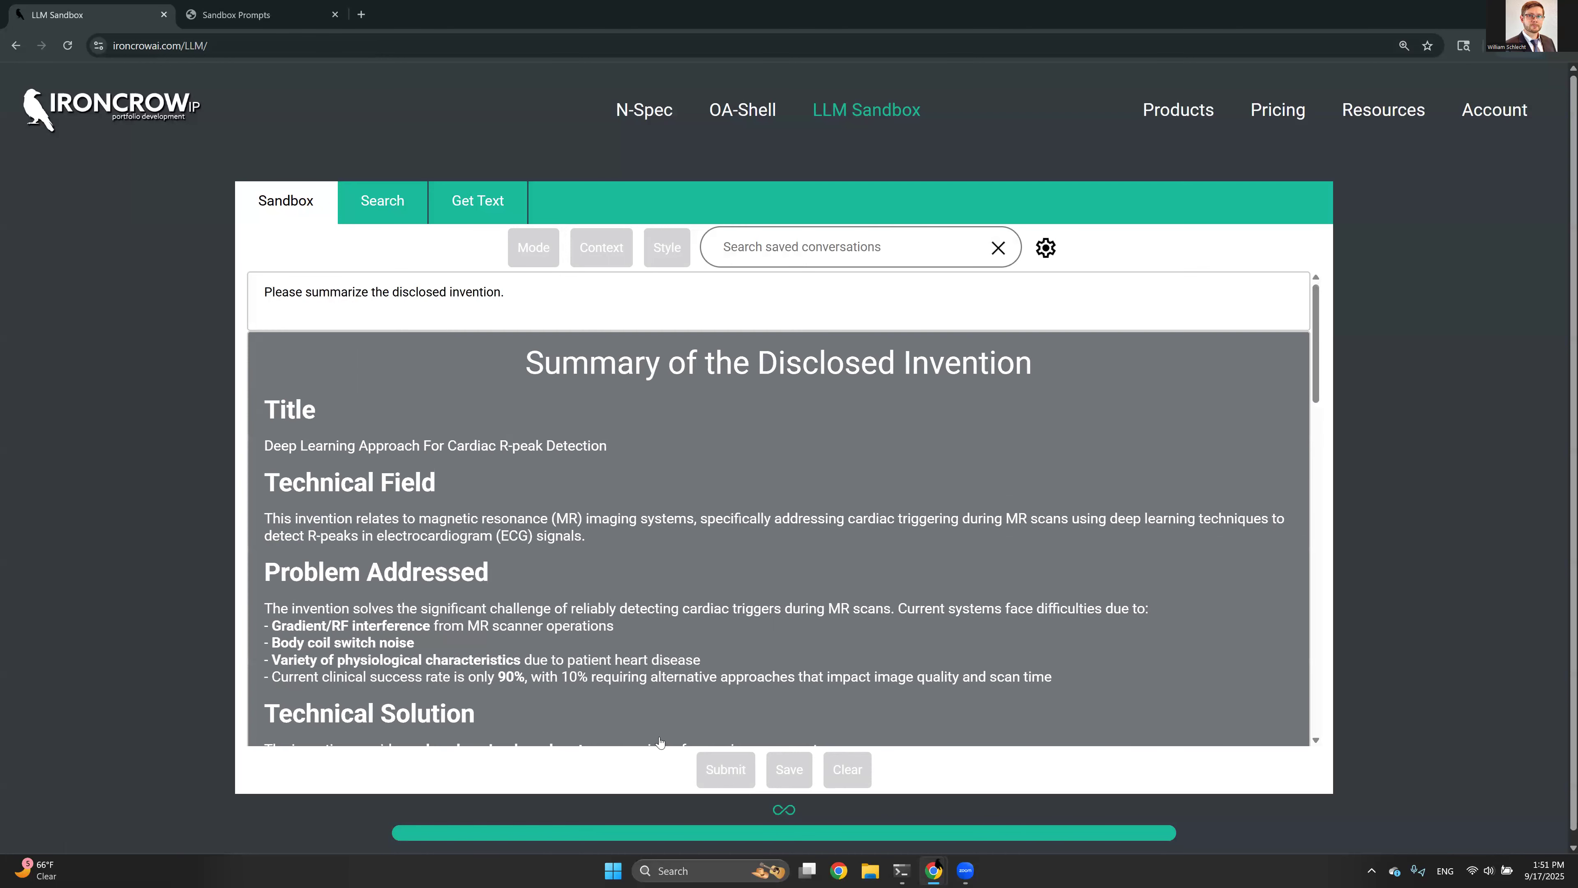
Step: Read through the generated invention summary, from its title and technical field to the implementation section
{"action": "scroll", "coordinate": [501, 413], "scroll_direction": "down", "scroll_amount": 1}
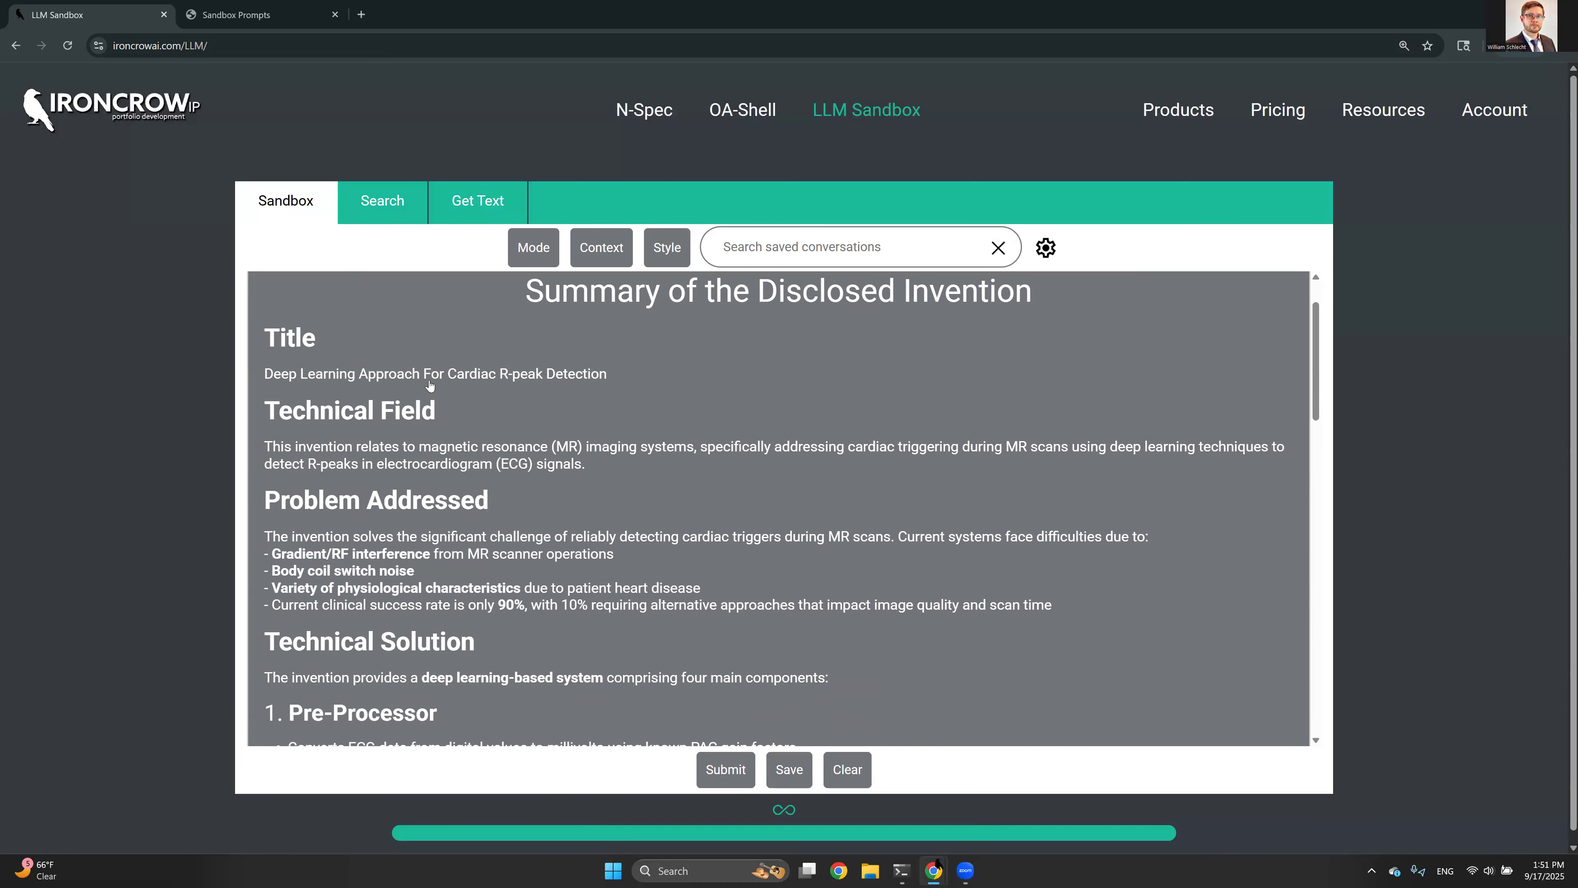
{"action": "scroll", "coordinate": [430, 389], "scroll_direction": "down", "scroll_amount": 1}
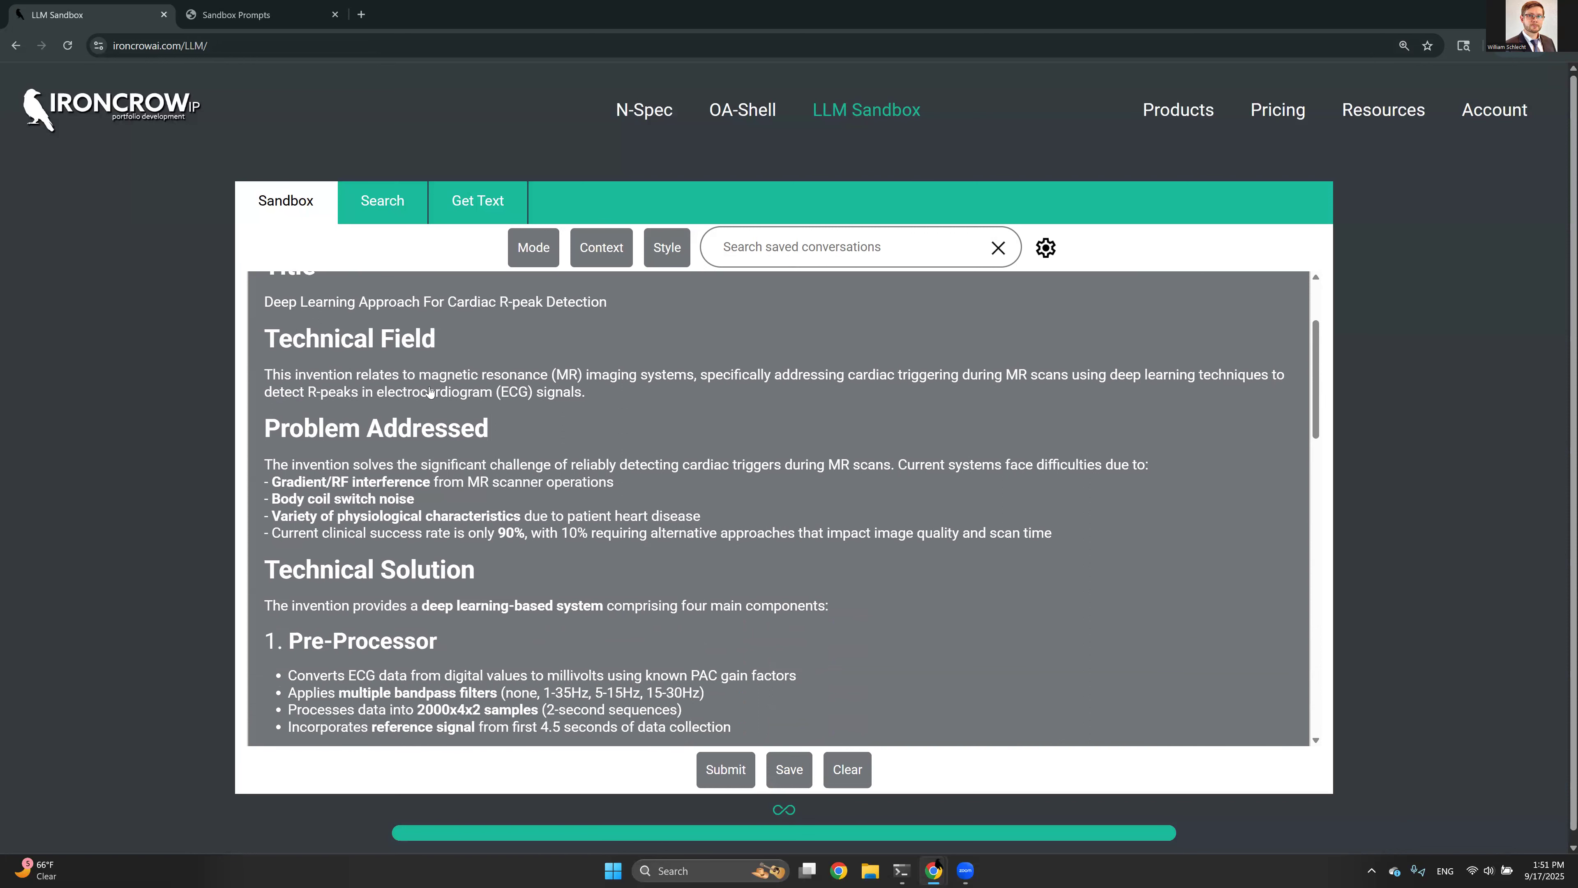
{"action": "scroll", "coordinate": [430, 395], "scroll_direction": "up", "scroll_amount": 2}
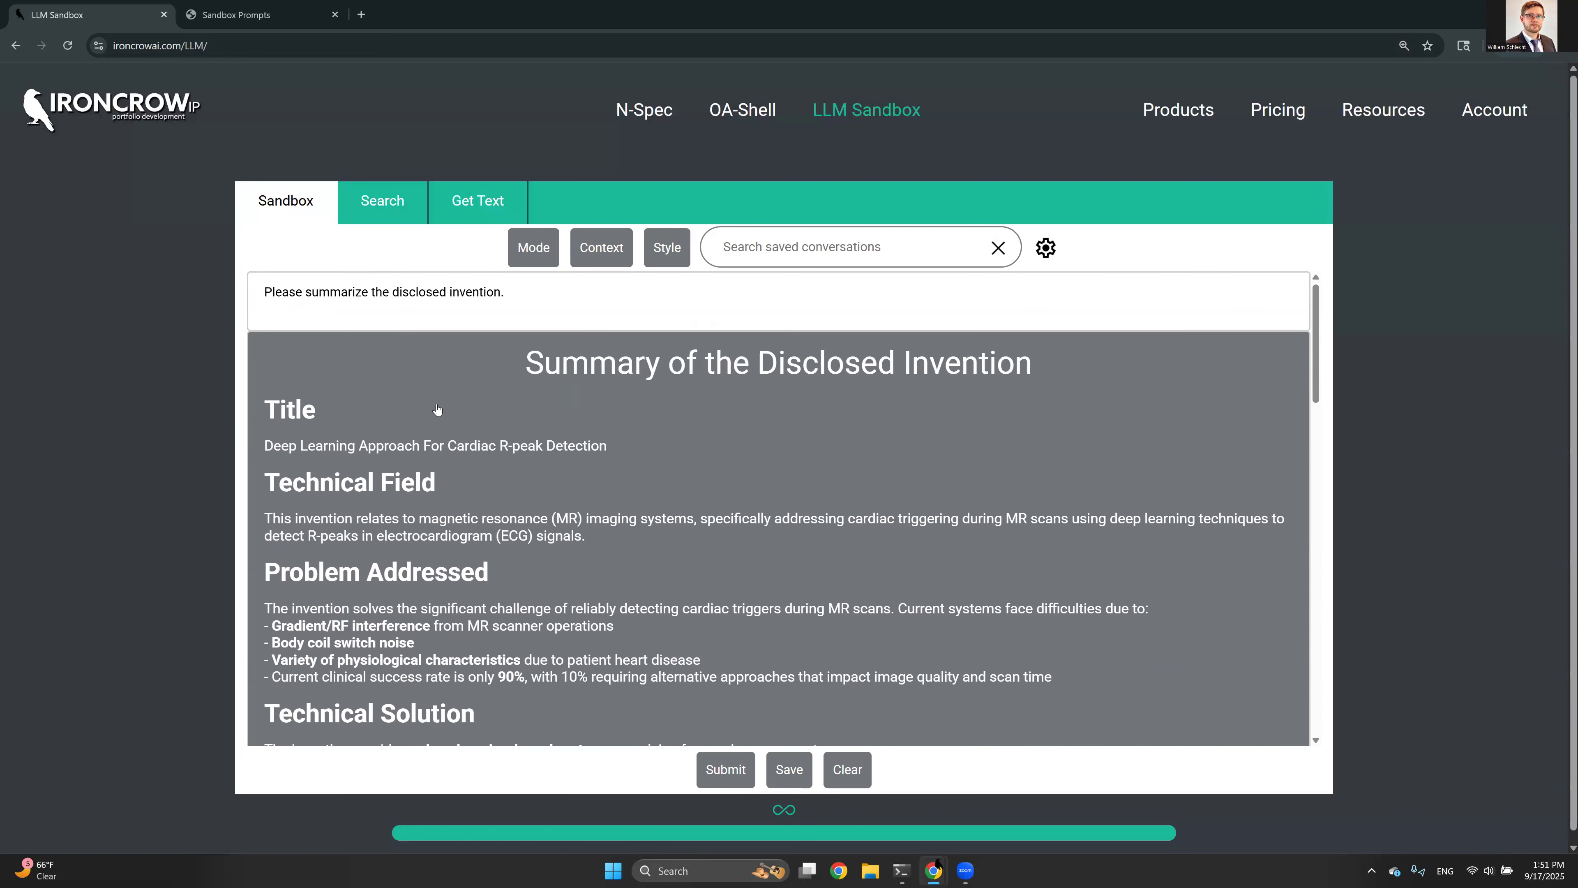
{"action": "scroll", "coordinate": [437, 409], "scroll_direction": "down", "scroll_amount": 3}
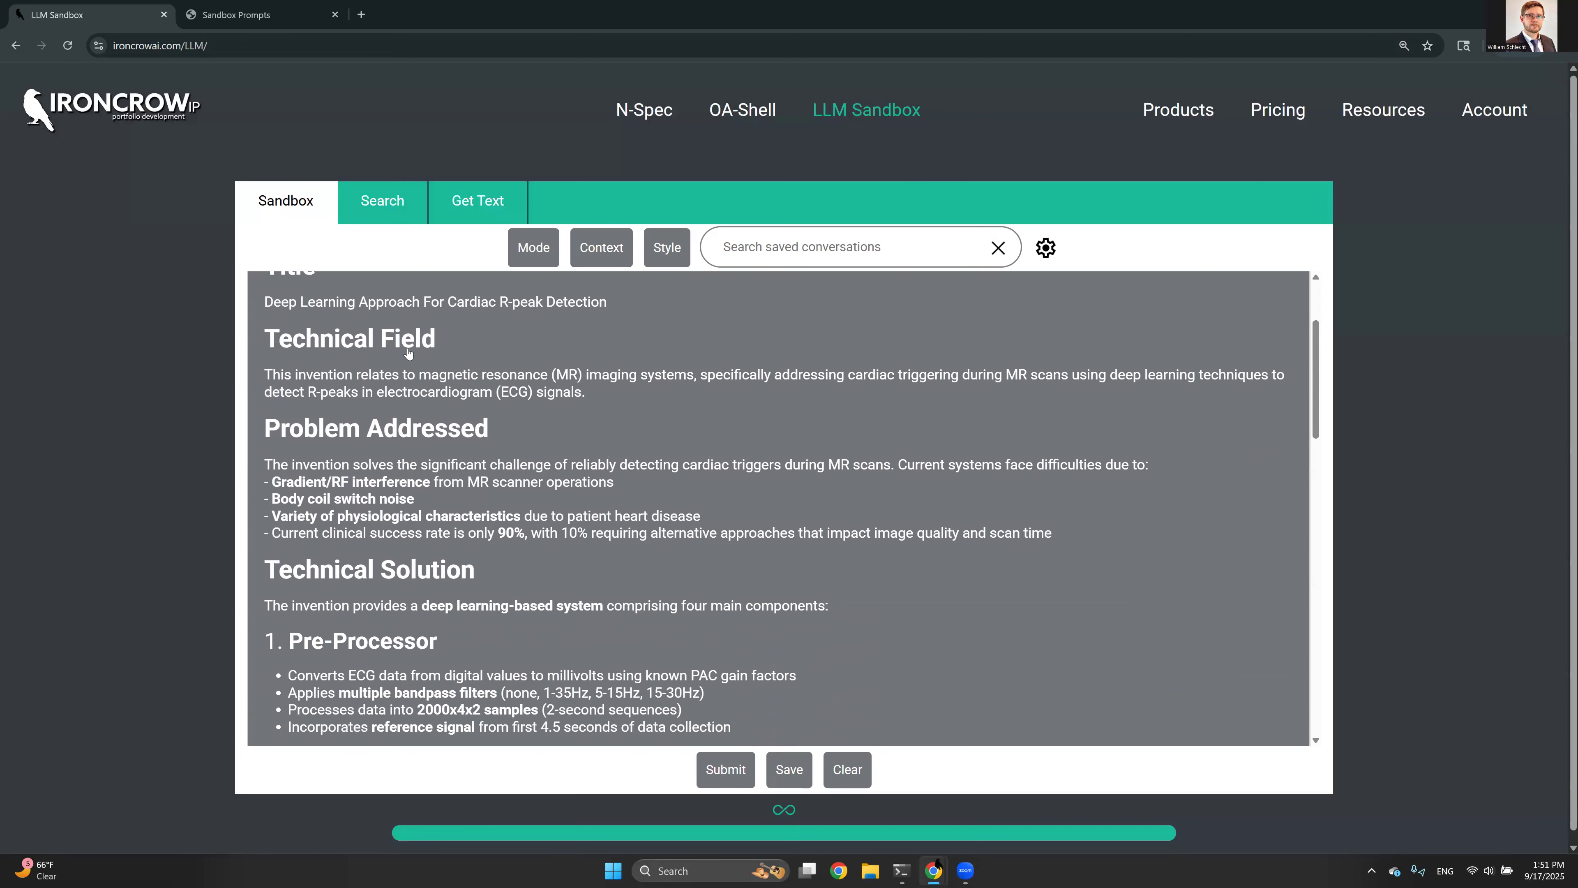
{"action": "scroll", "coordinate": [403, 353], "scroll_direction": "down", "scroll_amount": 2}
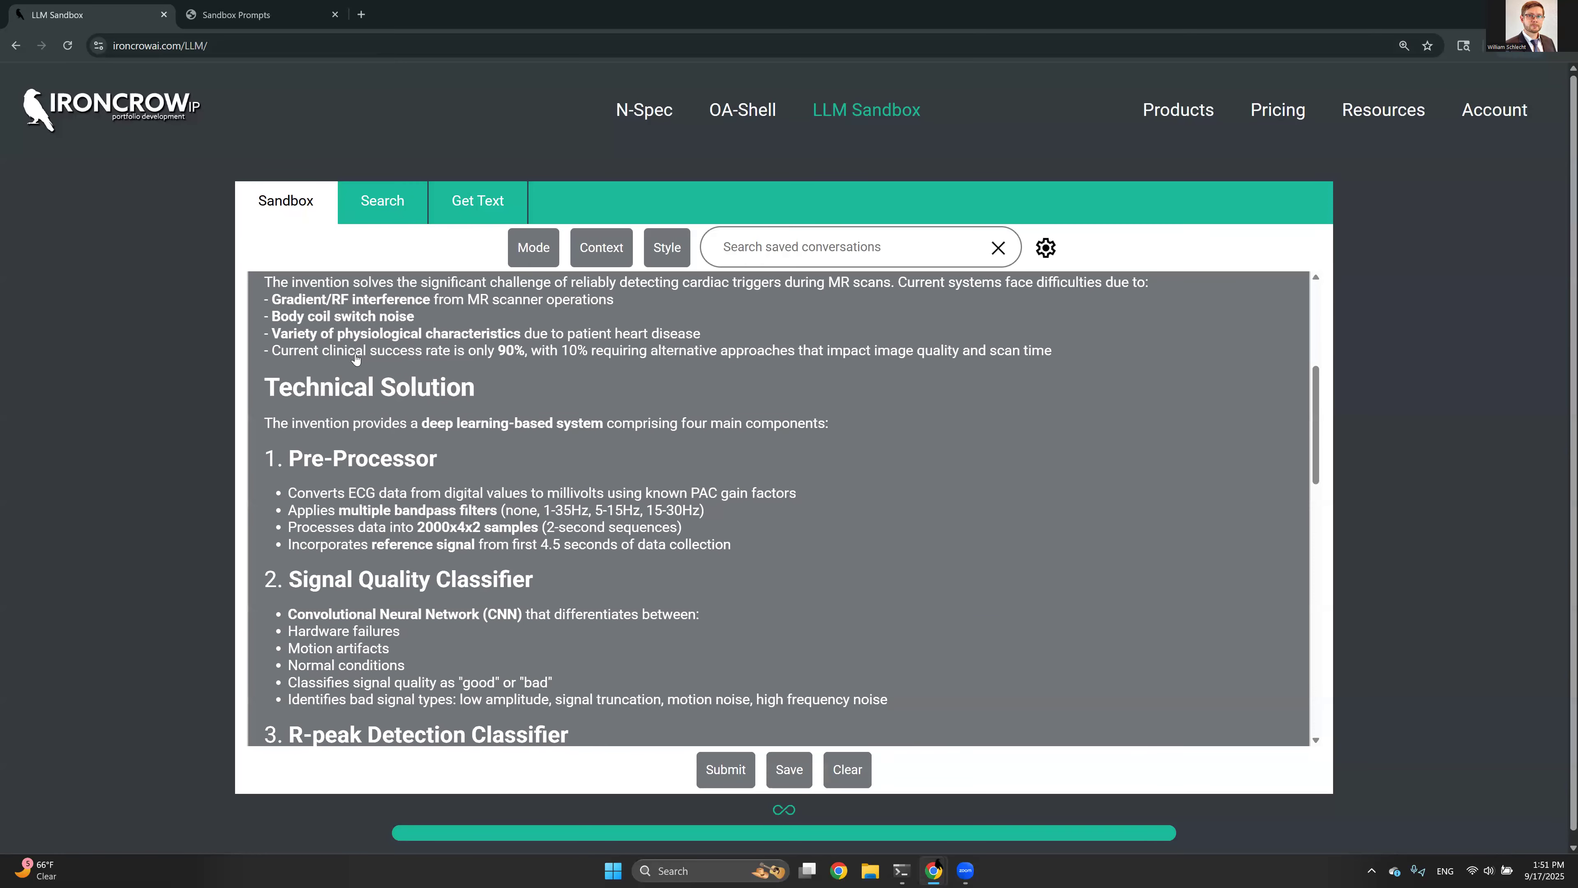
{"action": "scroll", "coordinate": [356, 359], "scroll_direction": "down", "scroll_amount": 7}
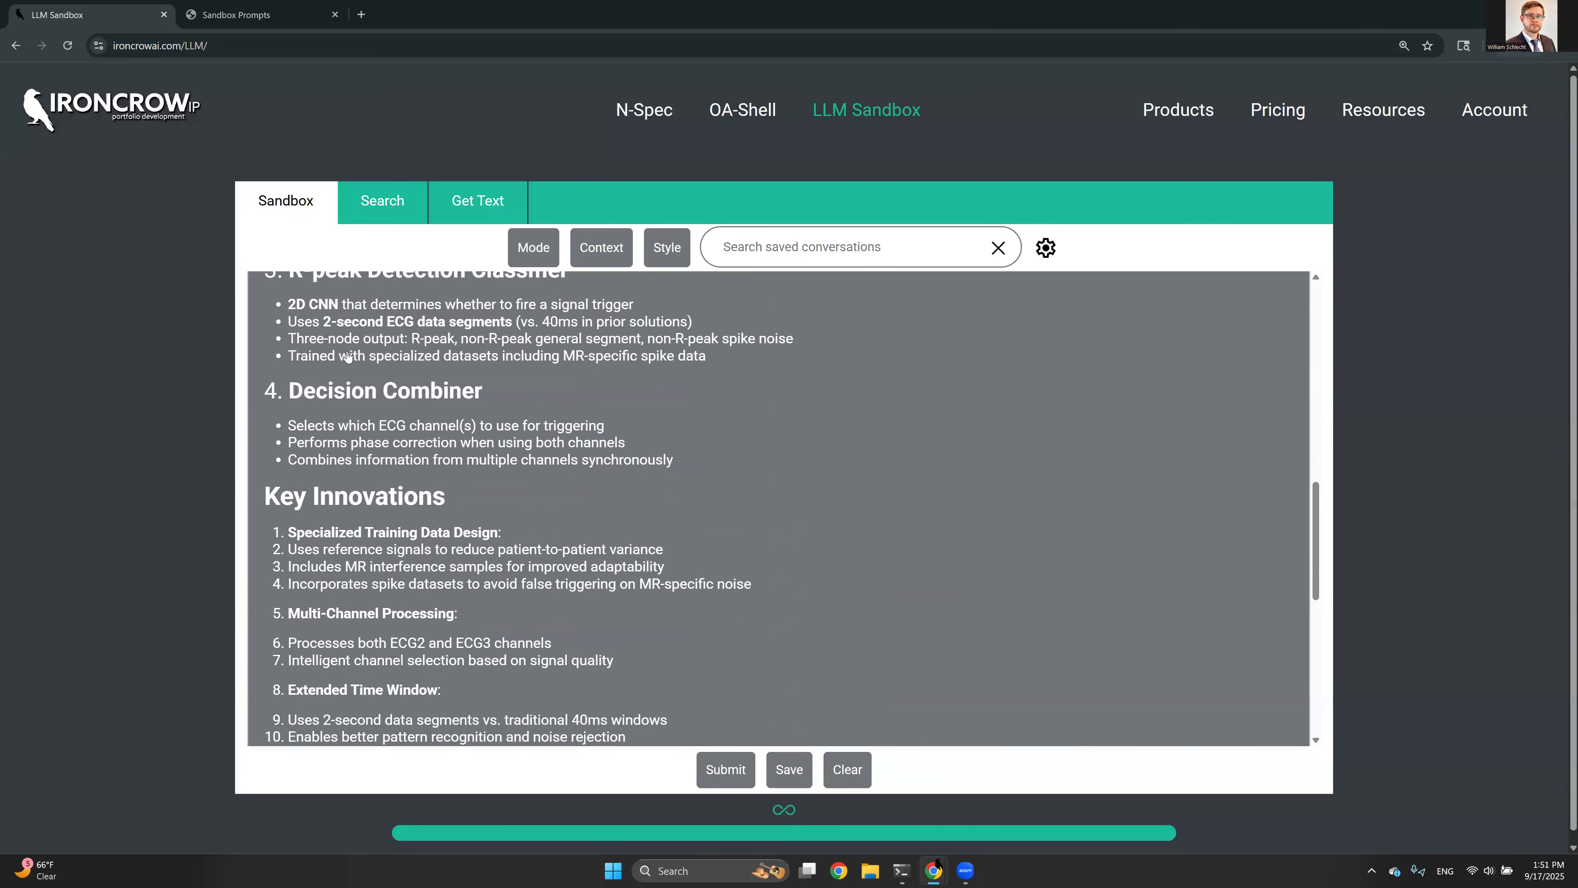
{"action": "scroll", "coordinate": [344, 414], "scroll_direction": "down", "scroll_amount": 4}
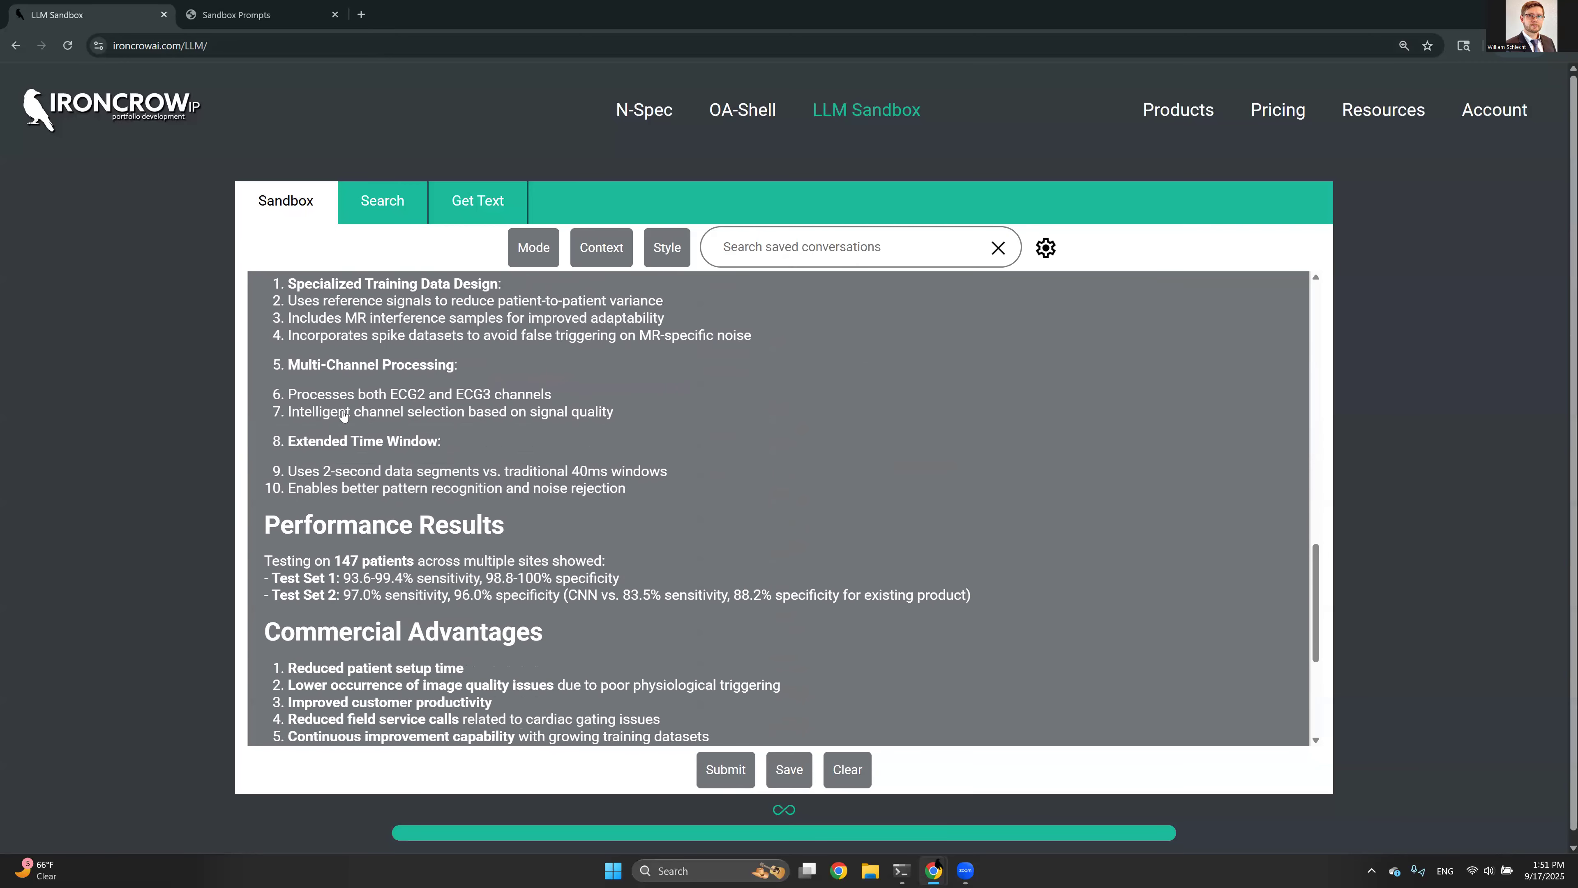
{"action": "scroll", "coordinate": [343, 413], "scroll_direction": "down", "scroll_amount": 5}
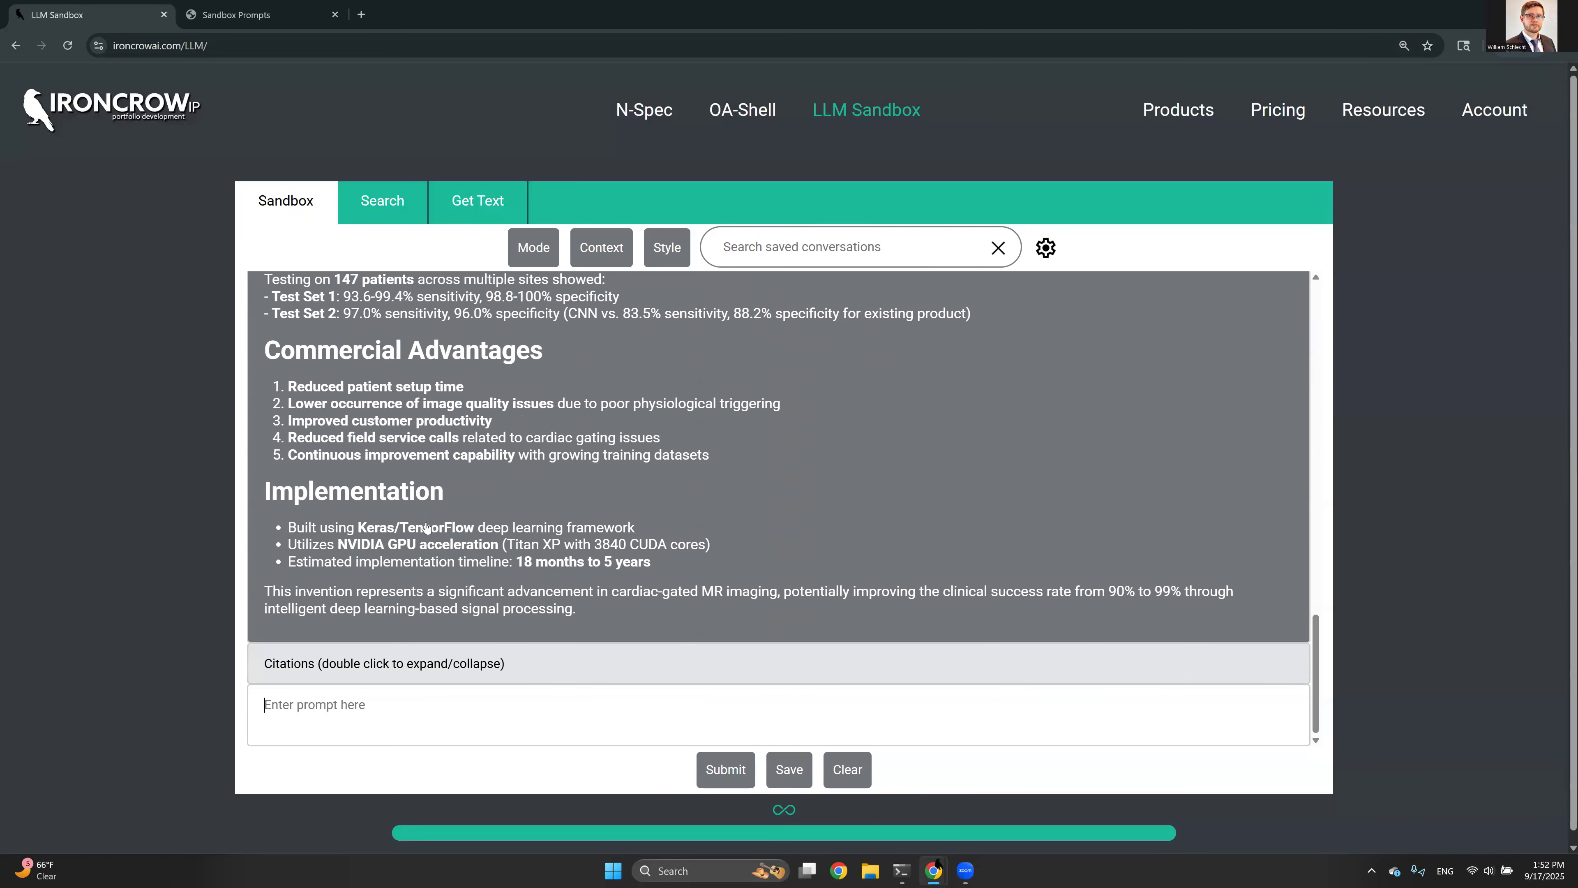
Step: Switch the mode to Patent Application drafting and submit "Ok thanks, now please draft a first independent claim for this invention."
{"action": "left_click", "coordinate": [538, 254]}
{"action": "left_click", "coordinate": [561, 520]}
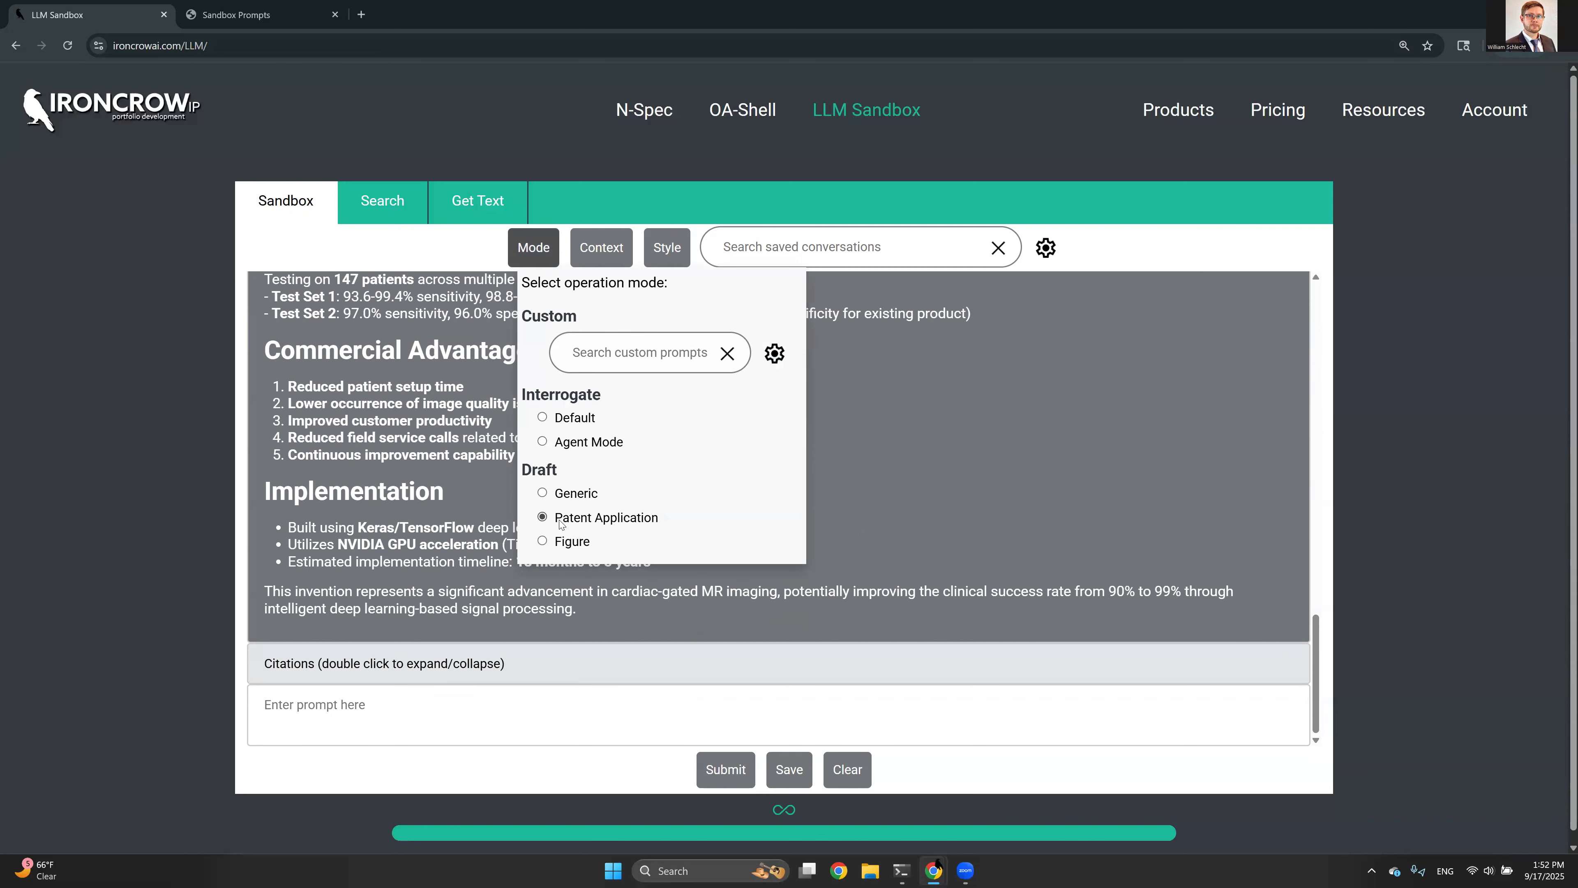
{"action": "left_click", "coordinate": [440, 703]}
{"action": "type", "text": "Ok thanks, "}
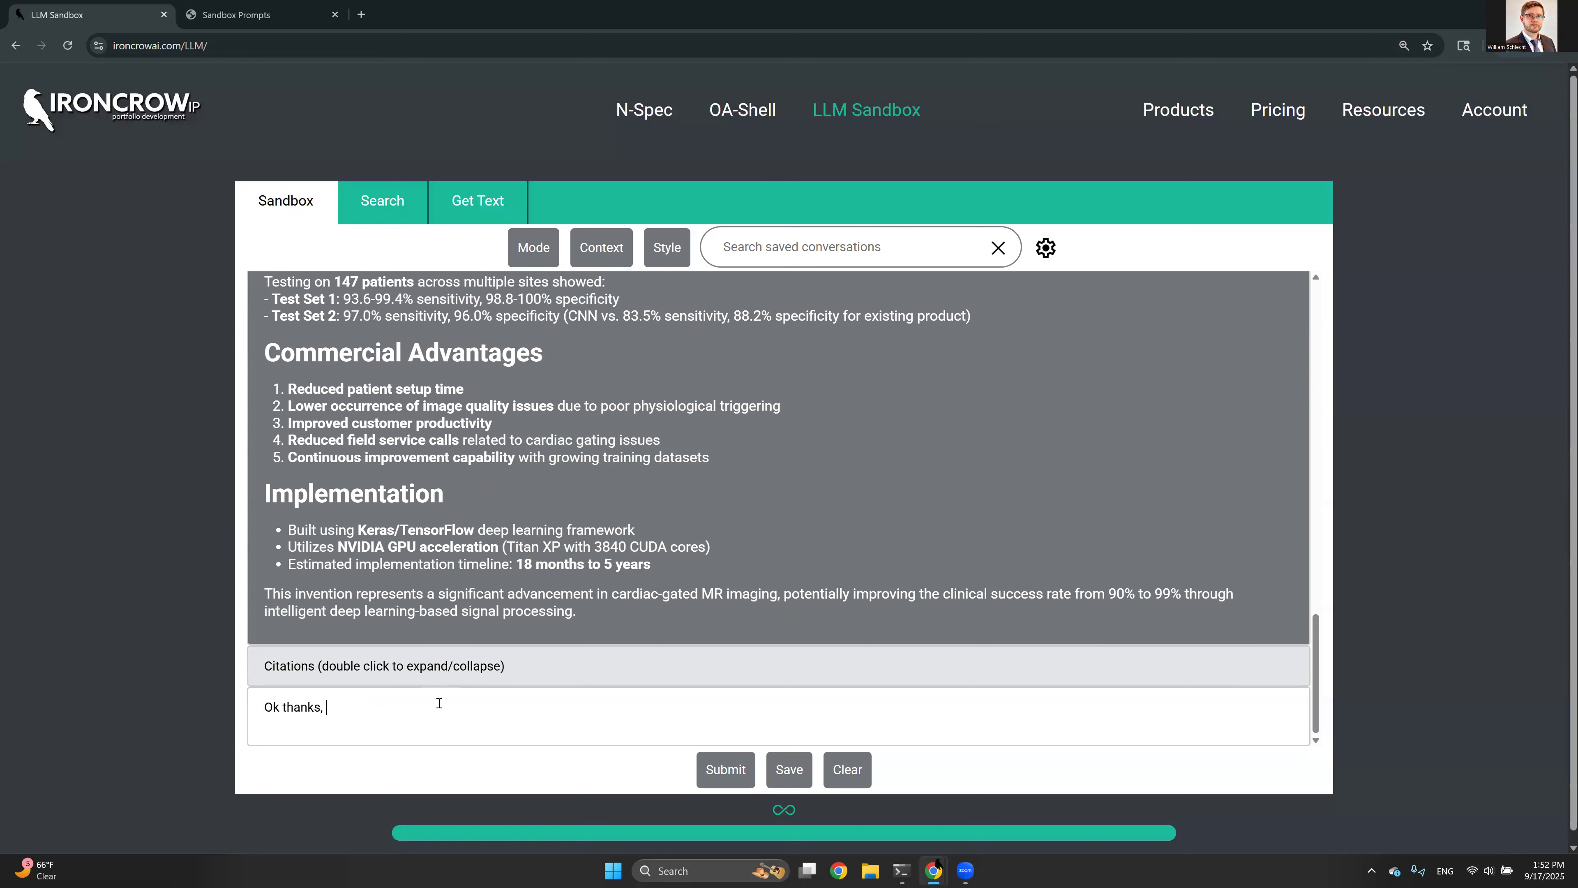
{"action": "type", "text": "now please draft a first independent cl"}
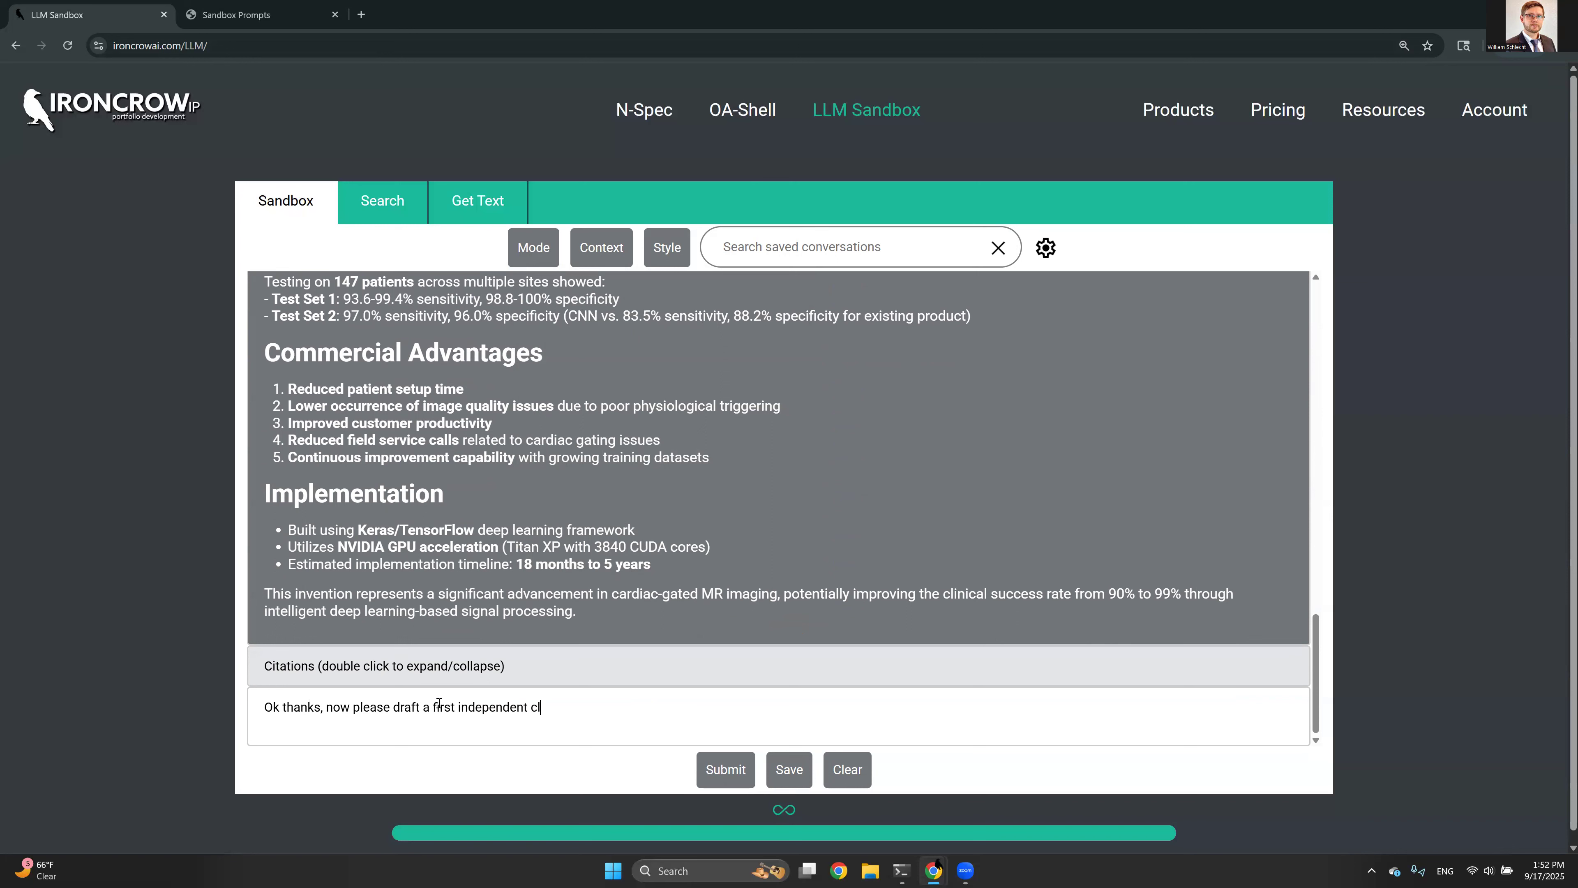
{"action": "type", "text": "aim for this invention."}
{"action": "left_click", "coordinate": [533, 260]}
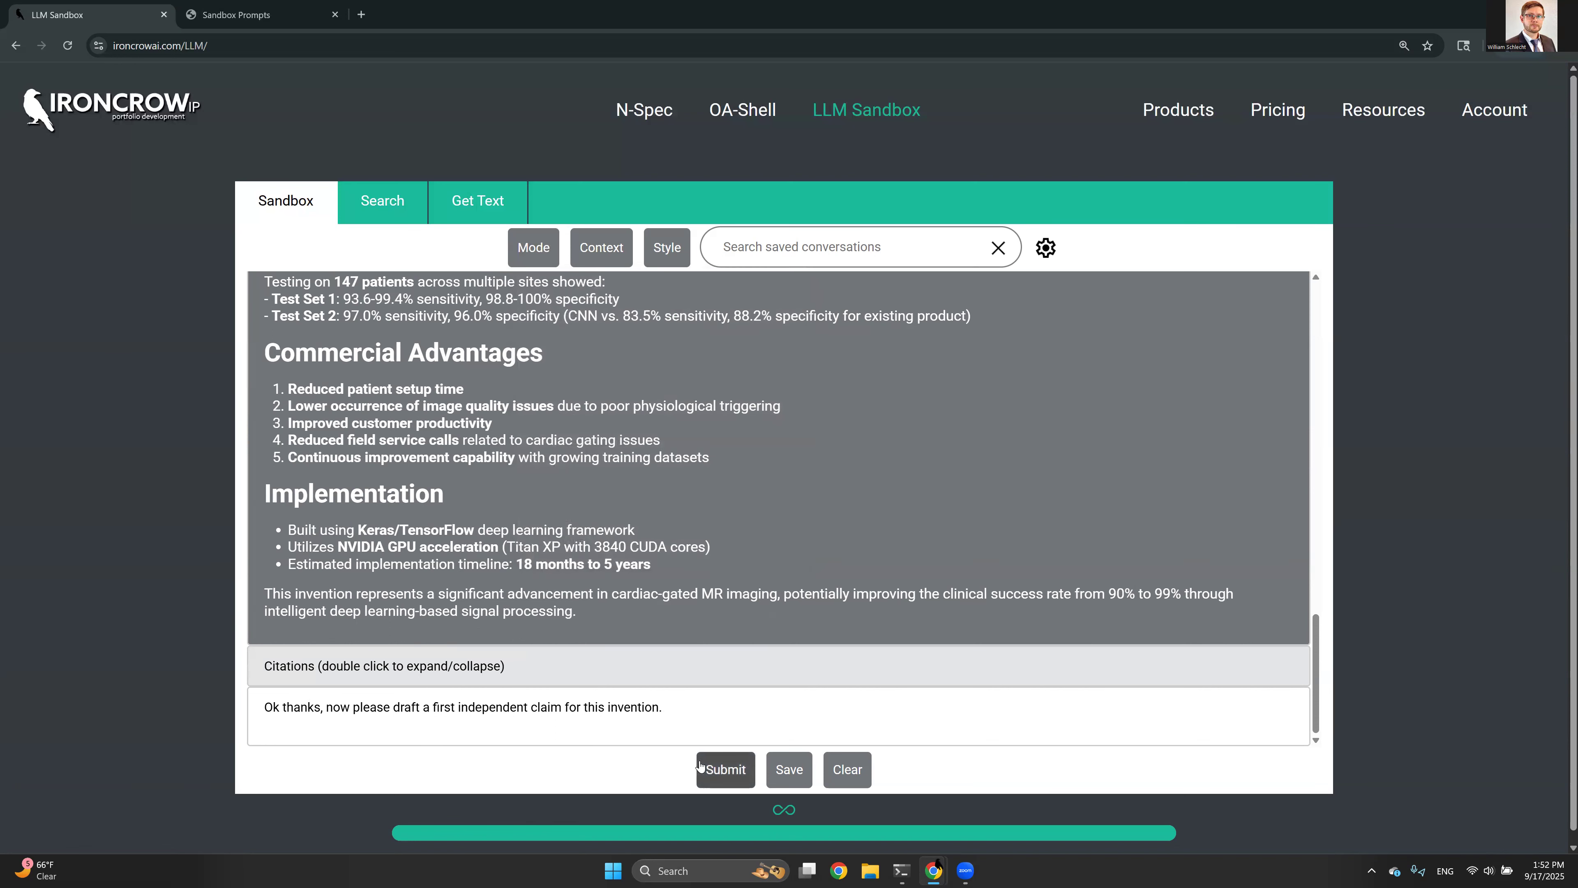
{"action": "left_click", "coordinate": [725, 769]}
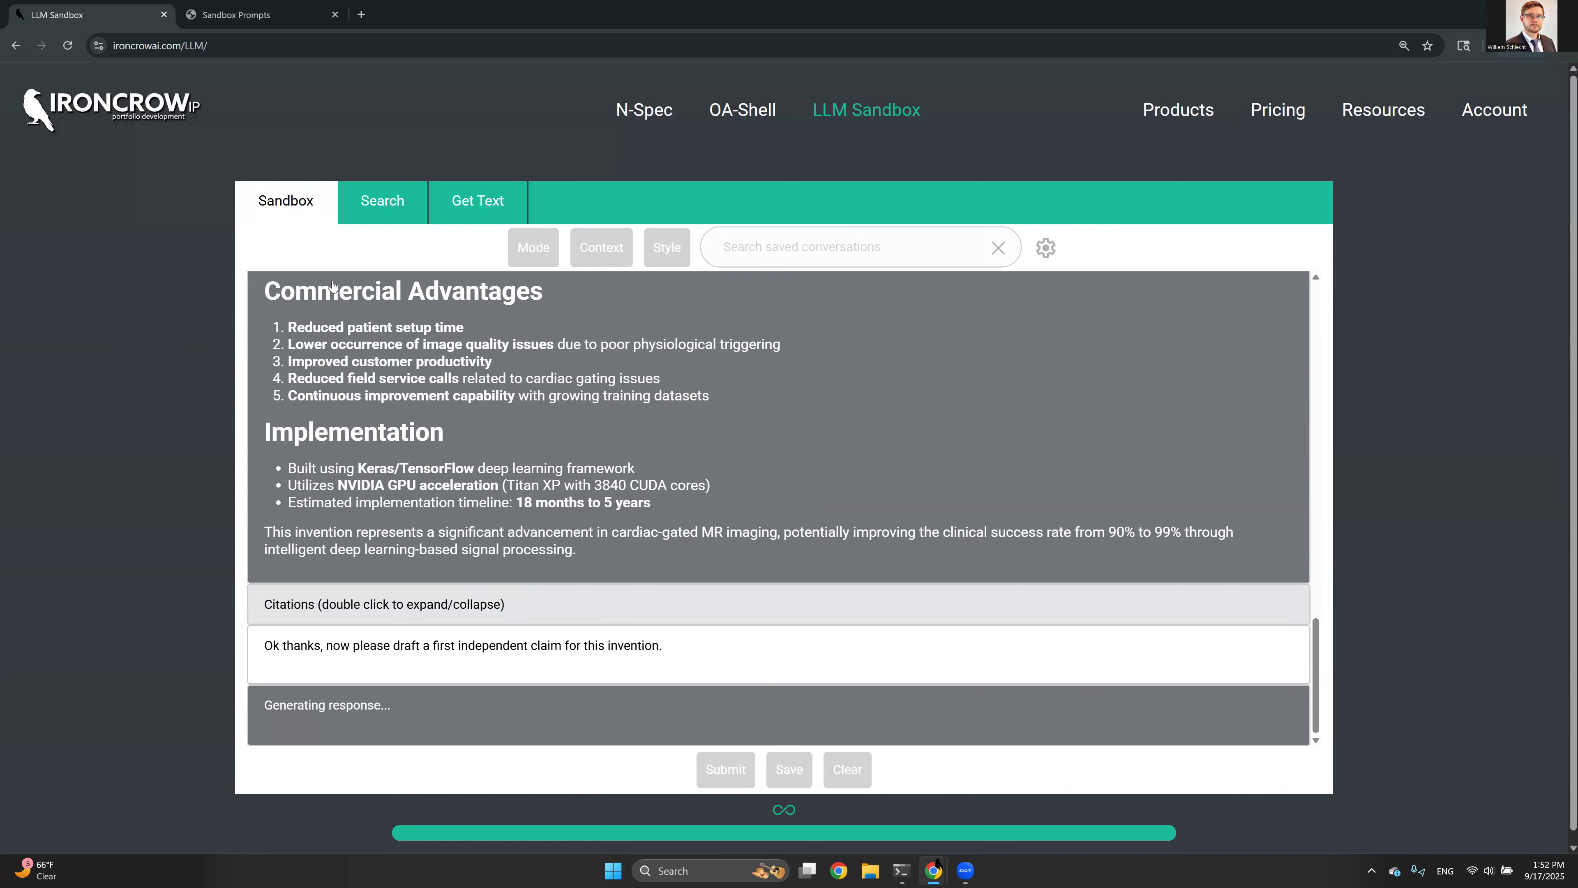
Step: Review the drafted independent claim and the mode, context and style selections behind it
{"action": "scroll", "coordinate": [451, 481], "scroll_direction": "down", "scroll_amount": 3}
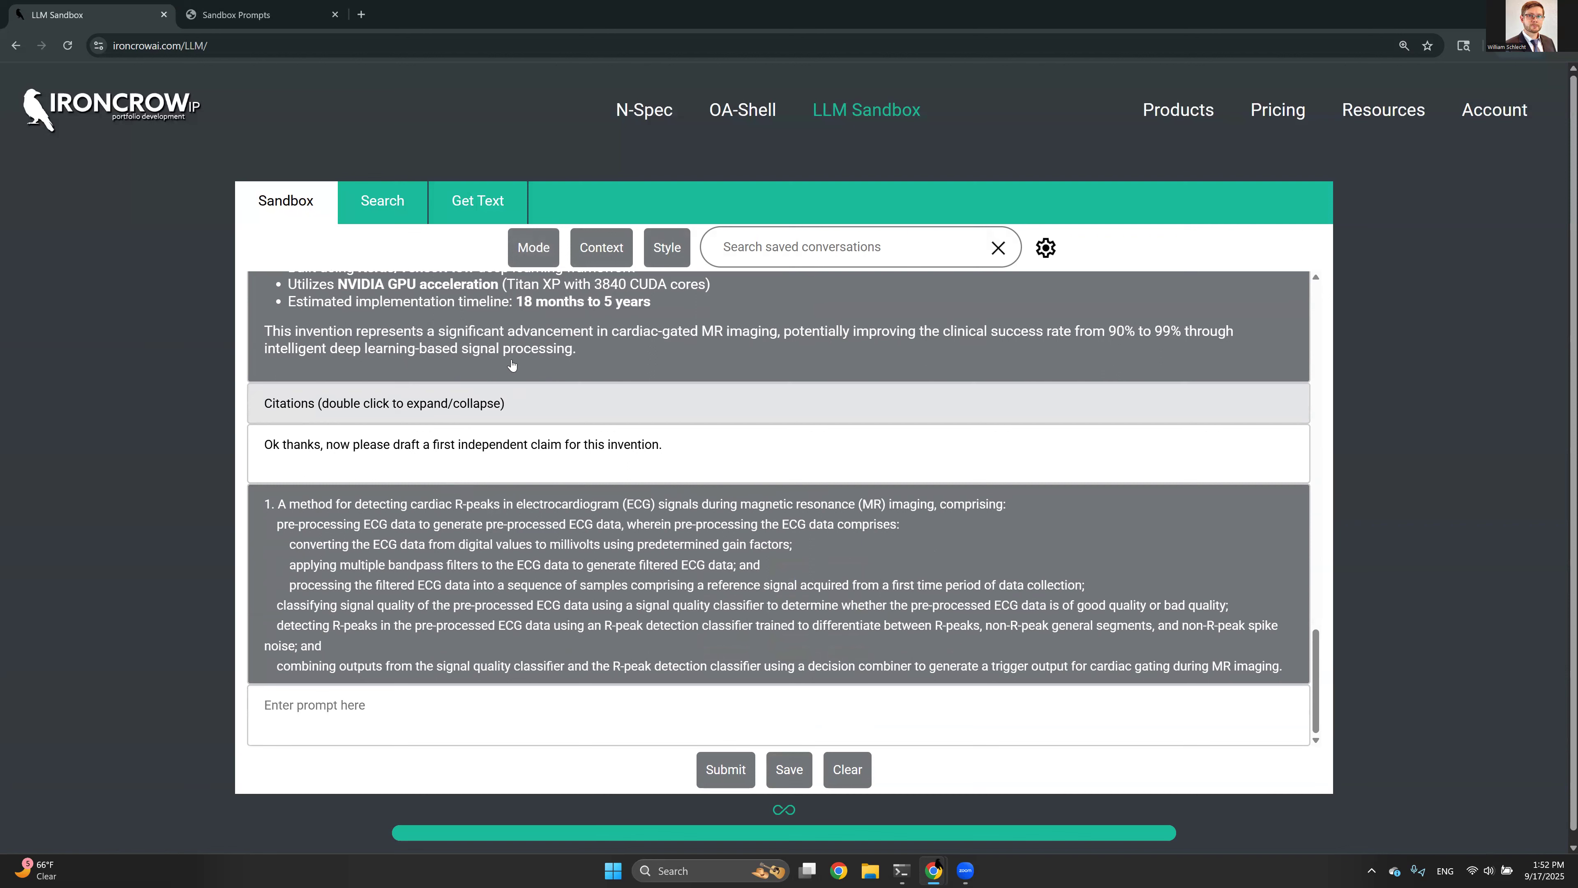
{"action": "left_click", "coordinate": [539, 260]}
{"action": "left_click_drag", "start_coordinate": [261, 510], "coordinate": [351, 544]}
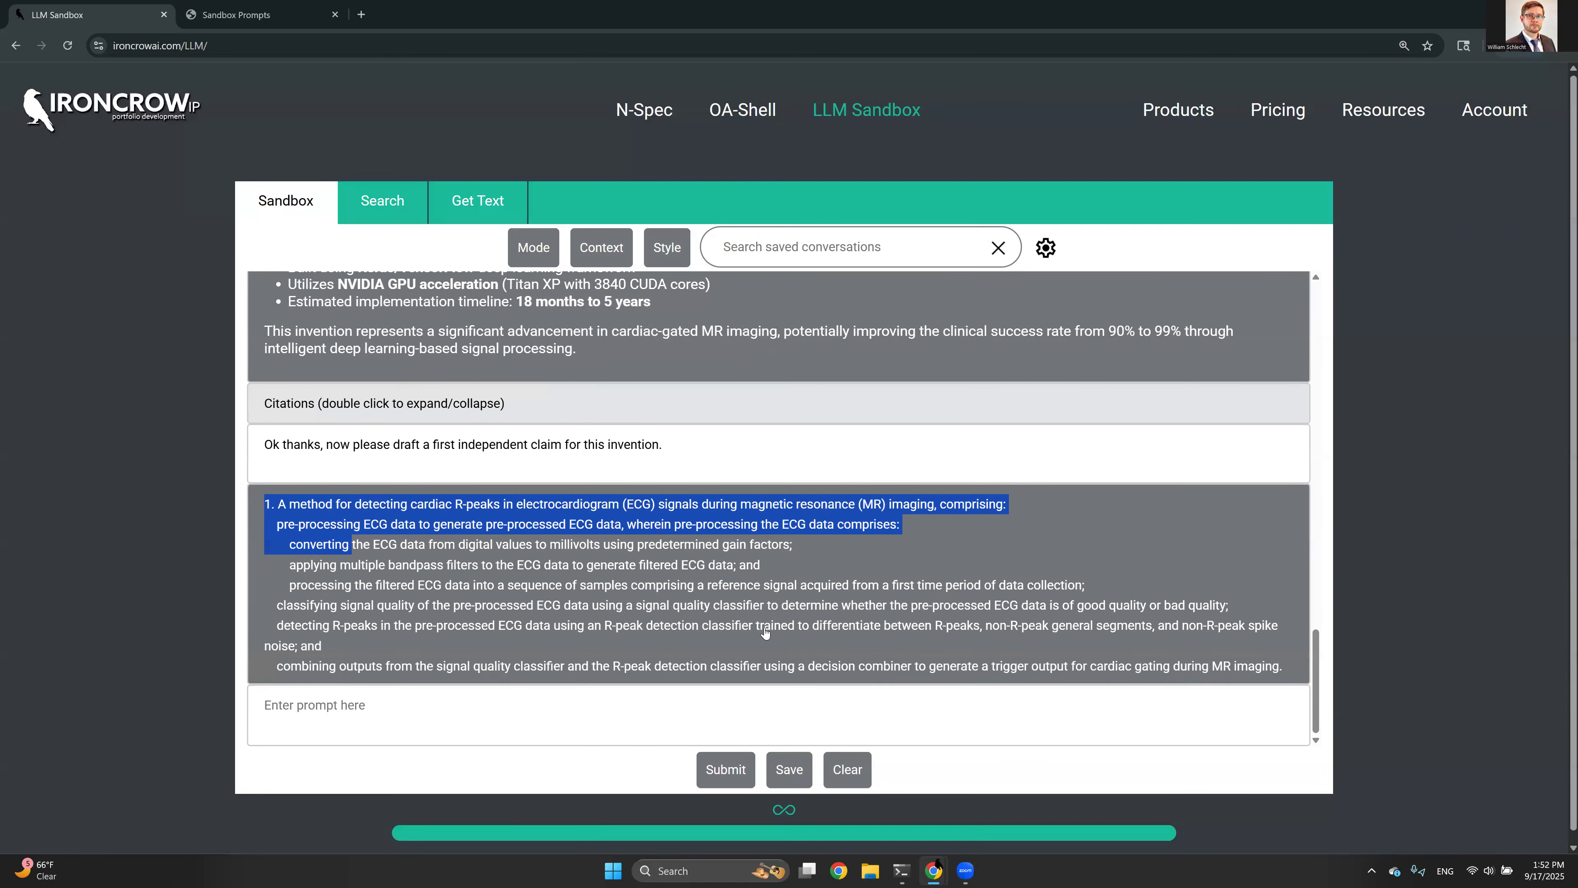
{"action": "left_click_drag", "start_coordinate": [1032, 651], "coordinate": [1059, 666]}
{"action": "left_click", "coordinate": [1057, 666]}
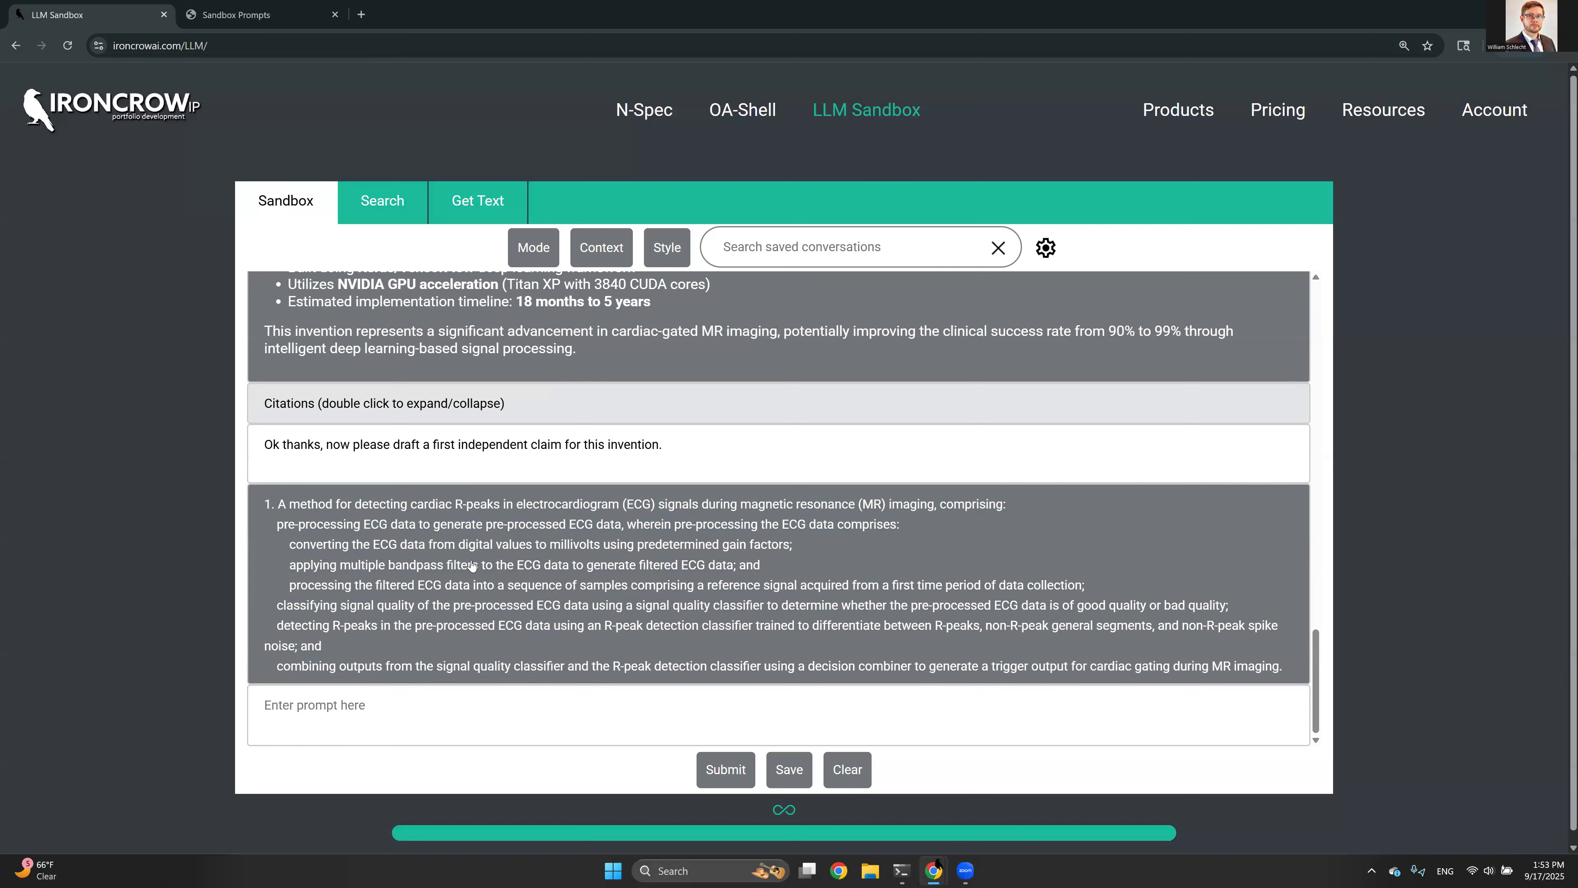
{"action": "left_click", "coordinate": [515, 263]}
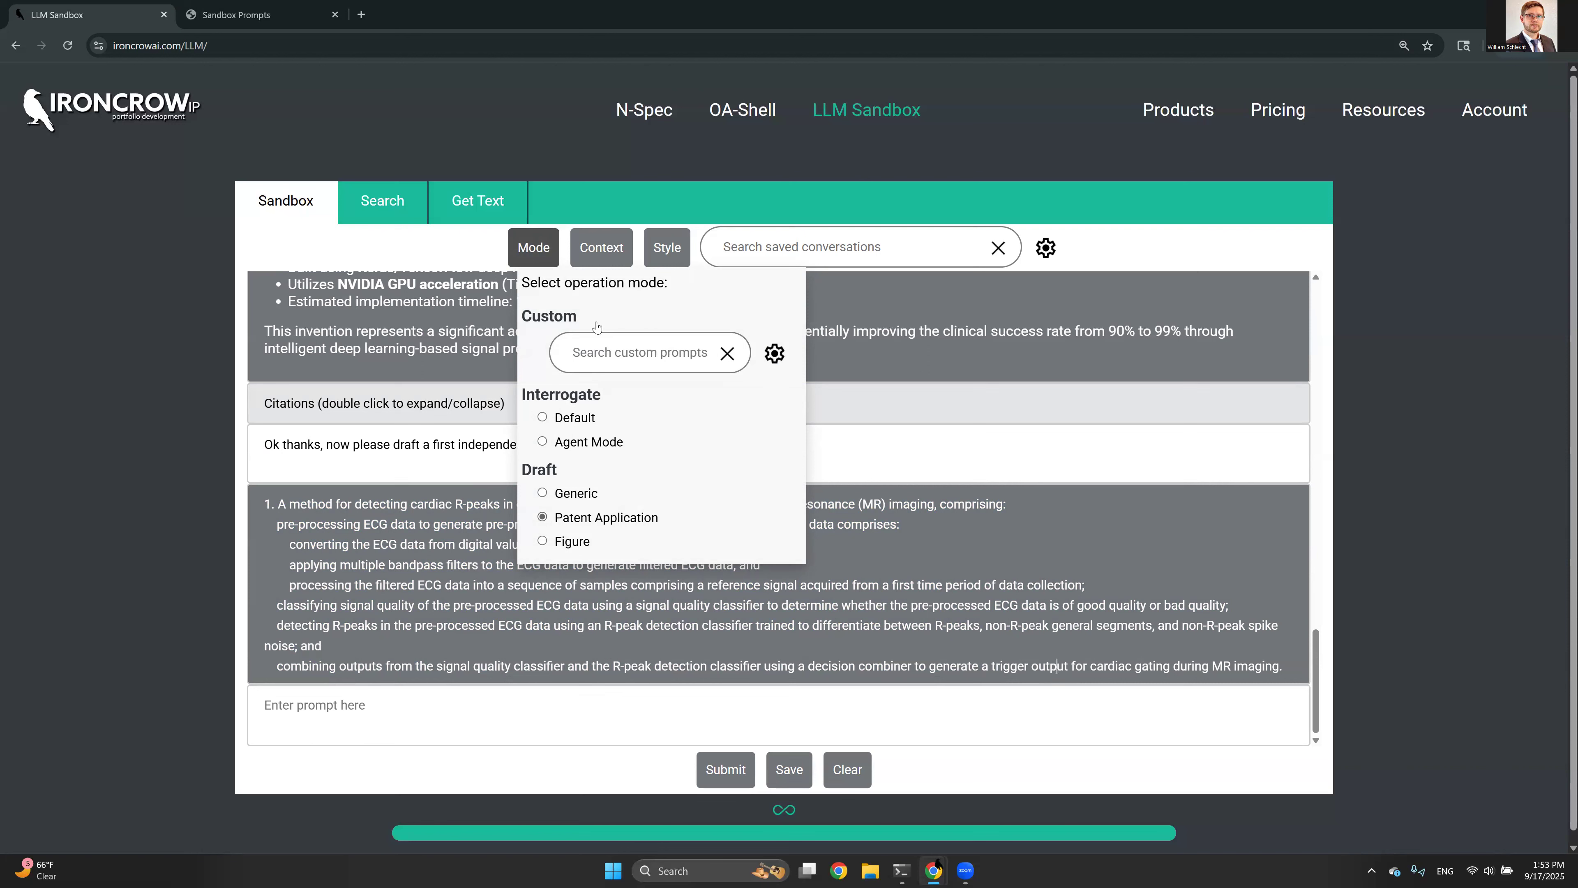
{"action": "left_click", "coordinate": [602, 256]}
{"action": "left_click", "coordinate": [661, 255]}
{"action": "left_click", "coordinate": [601, 256]}
{"action": "left_click", "coordinate": [544, 330]}
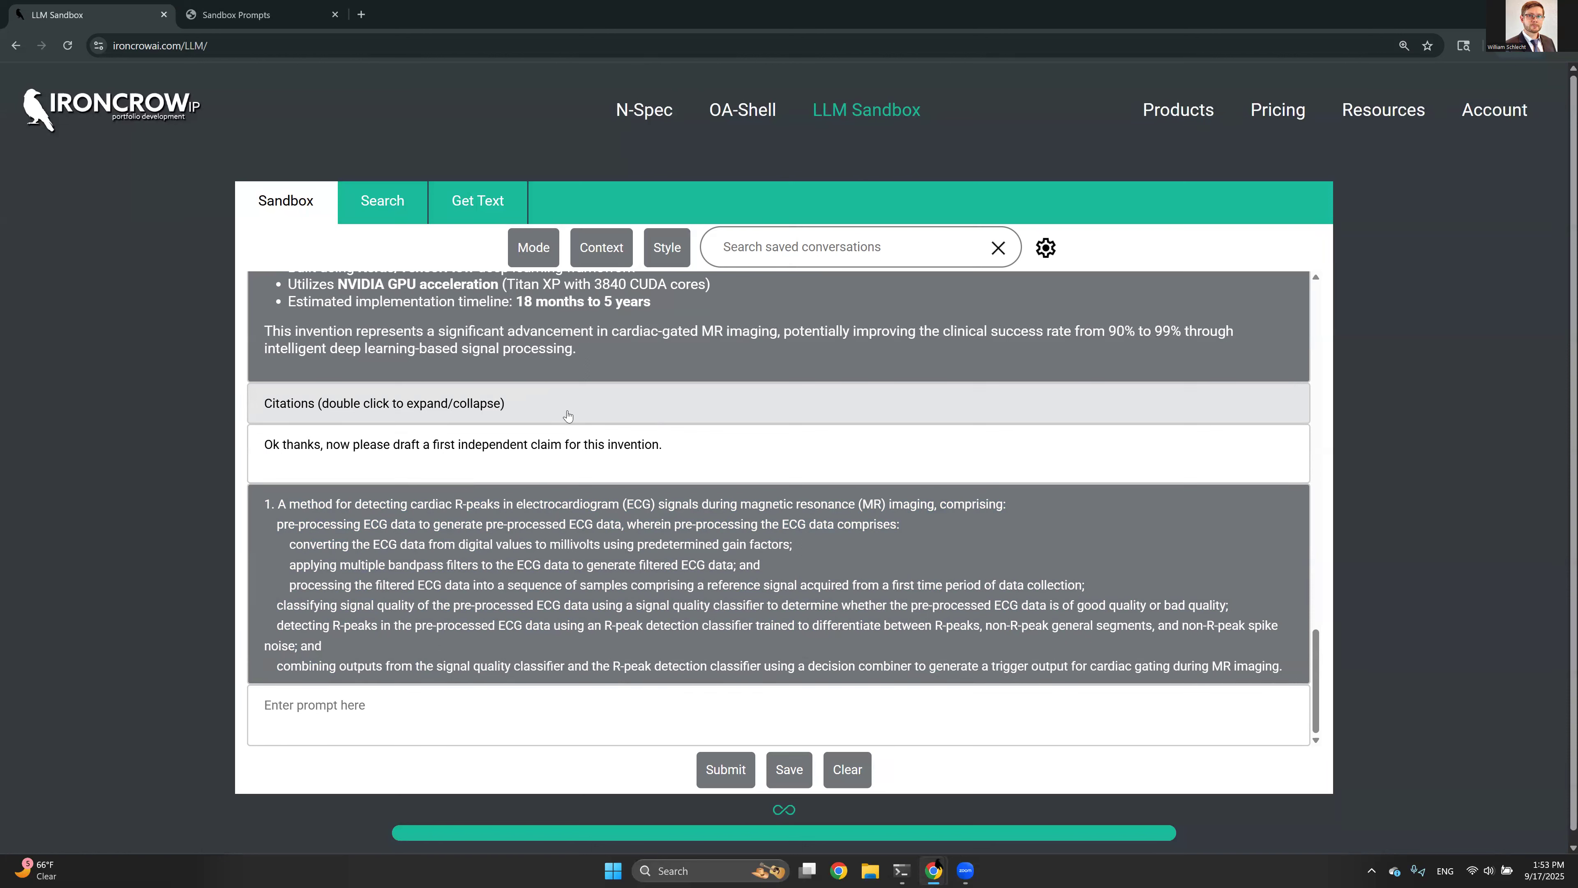
Step: Set the operation mode to the custom prompt "Claim variations"
{"action": "left_click", "coordinate": [524, 247]}
{"action": "left_click", "coordinate": [590, 349]}
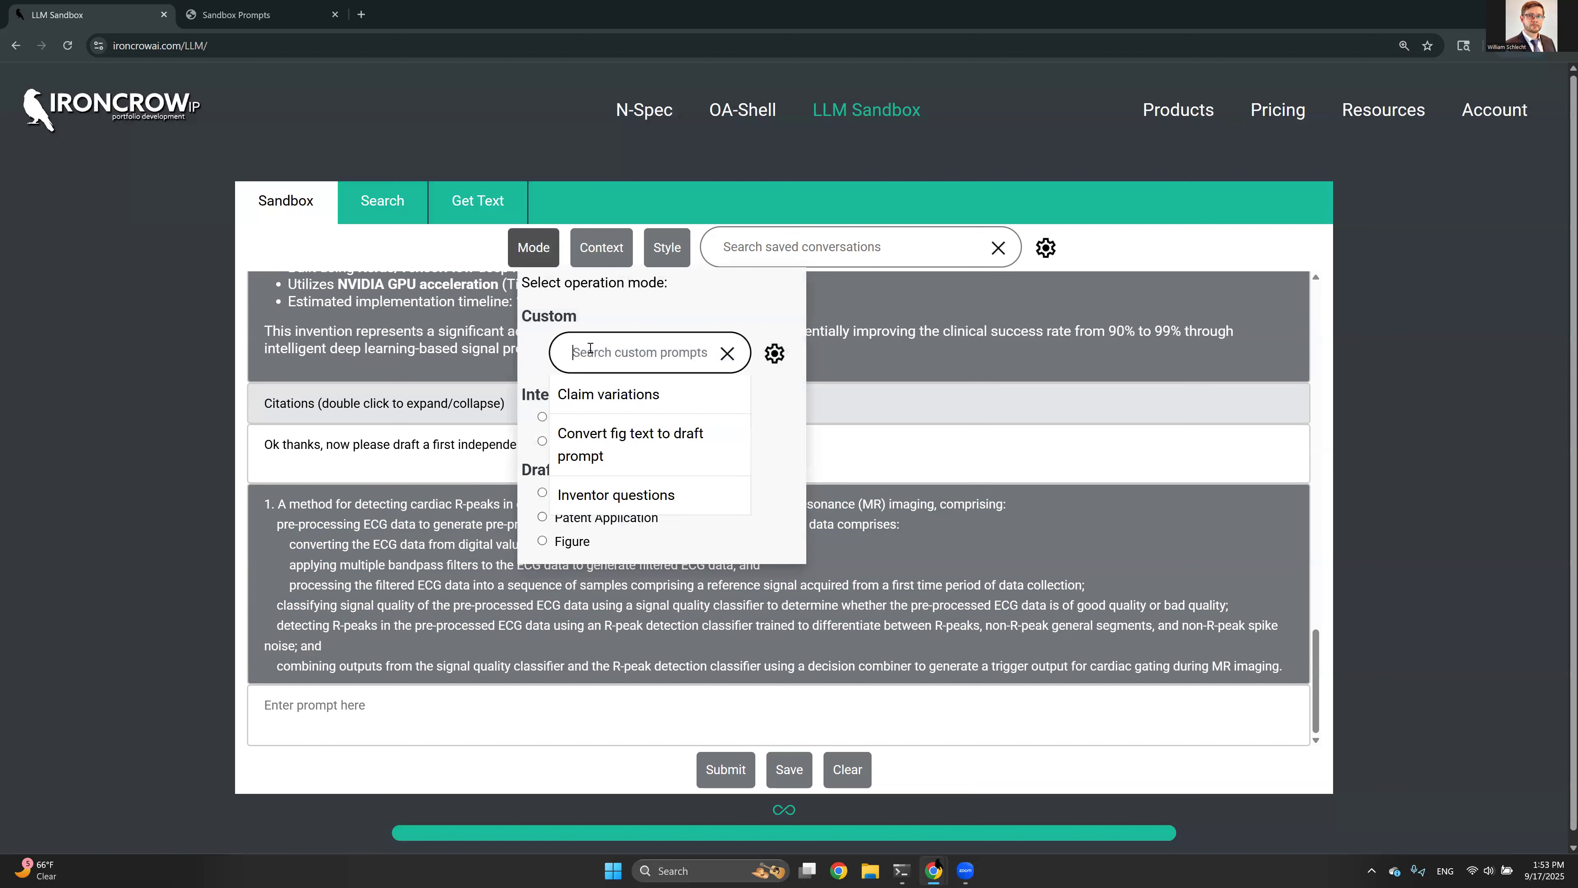
{"action": "left_click", "coordinate": [582, 396]}
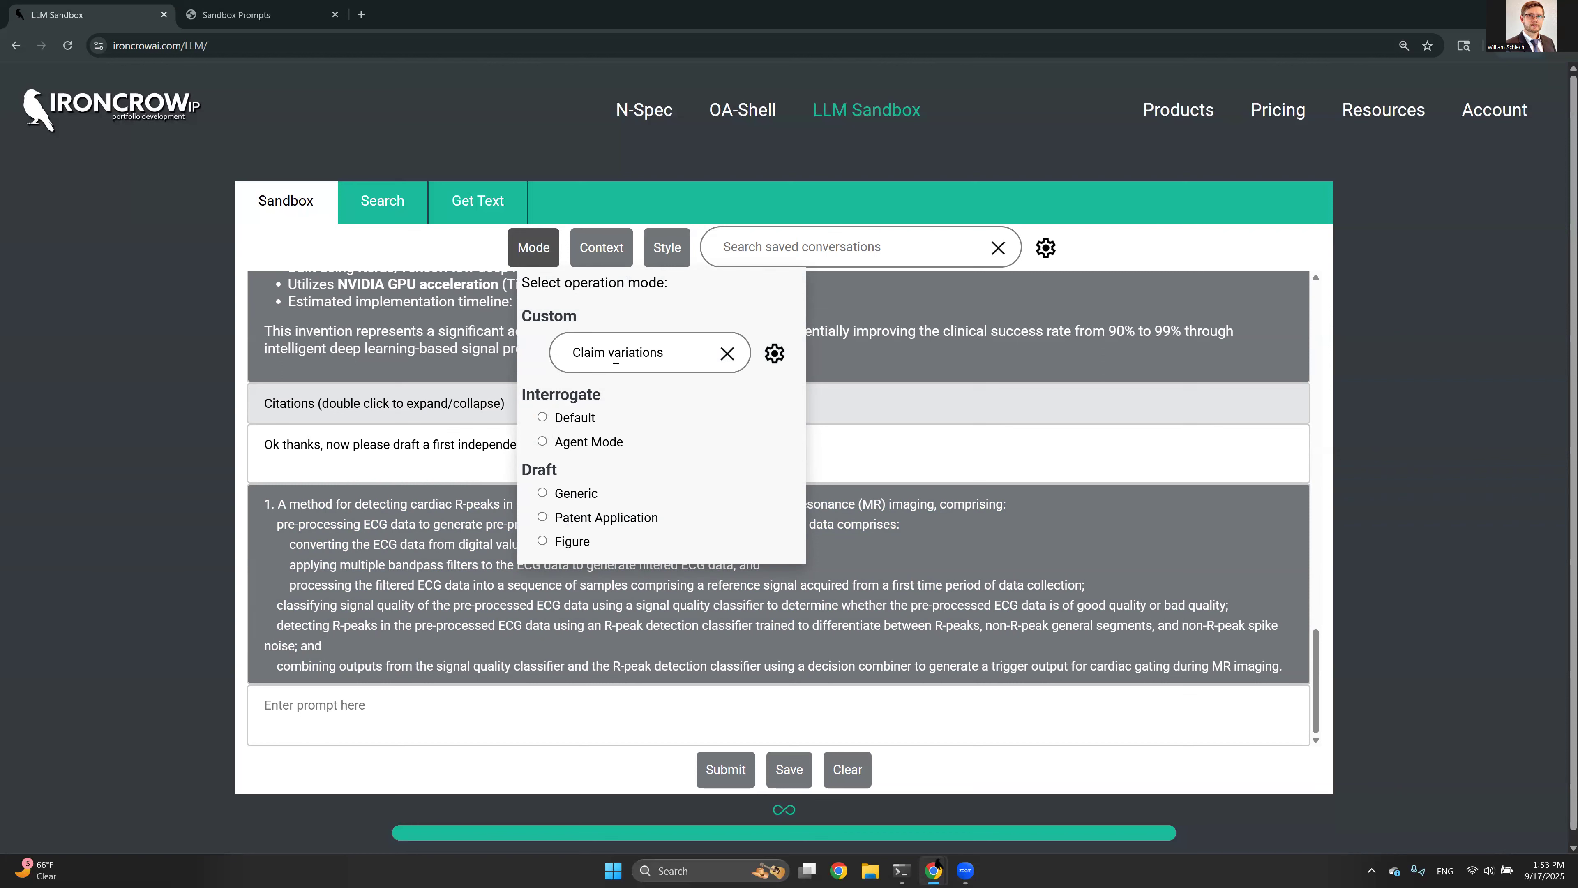
{"action": "scroll", "coordinate": [521, 413], "scroll_direction": "down", "scroll_amount": 2}
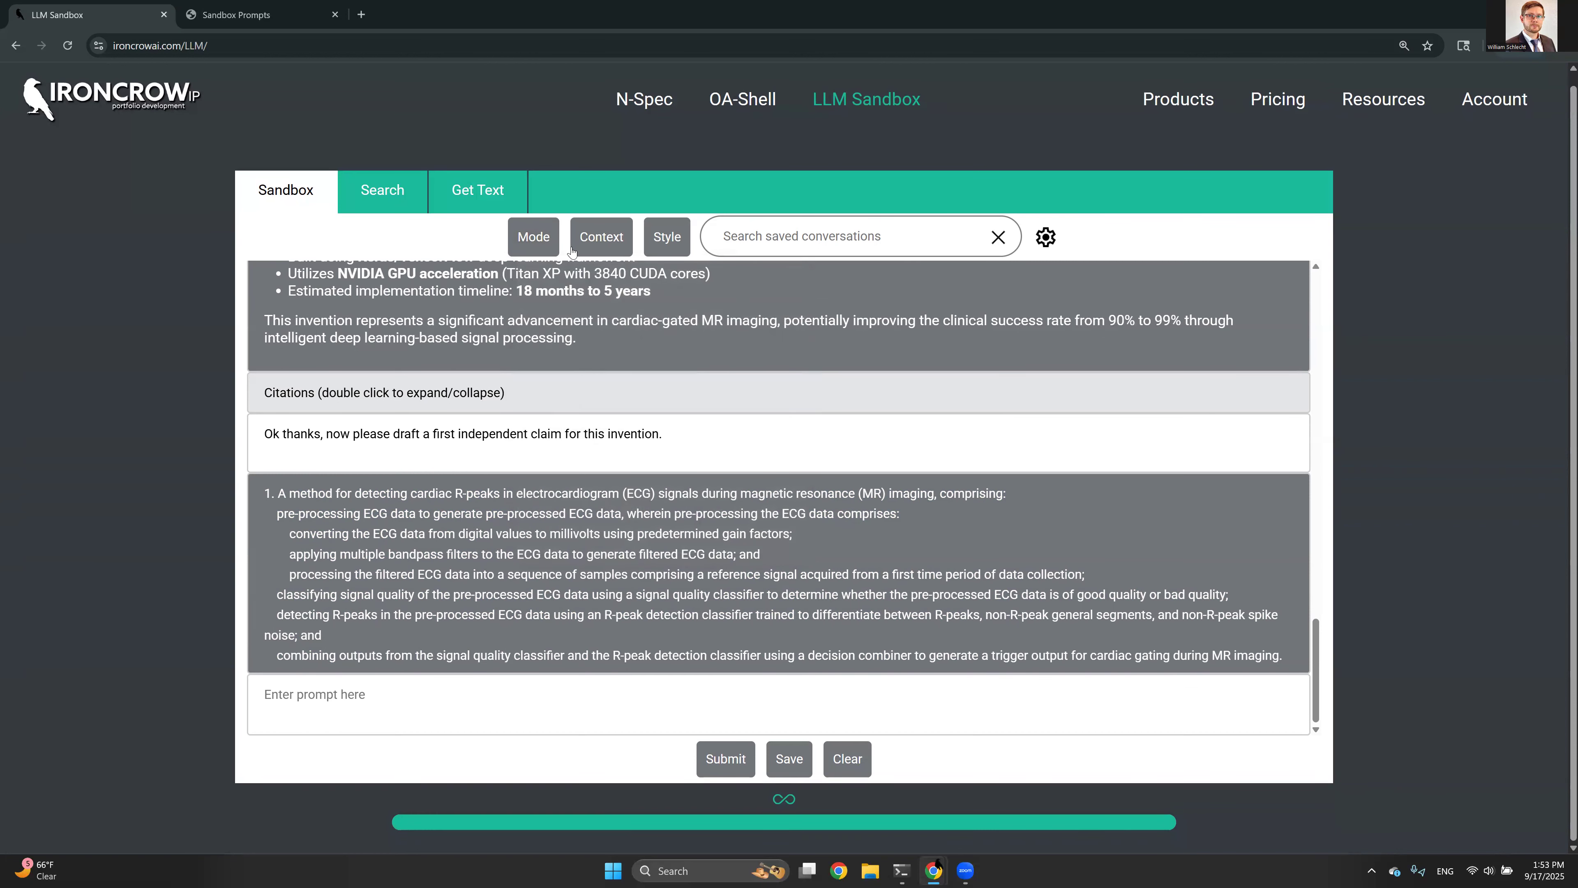
Step: Open the "Claim variations" prompt for editing in the custom prompt manager and examine its system role and temperature settings
{"action": "mouse_move", "coordinate": [555, 243]}
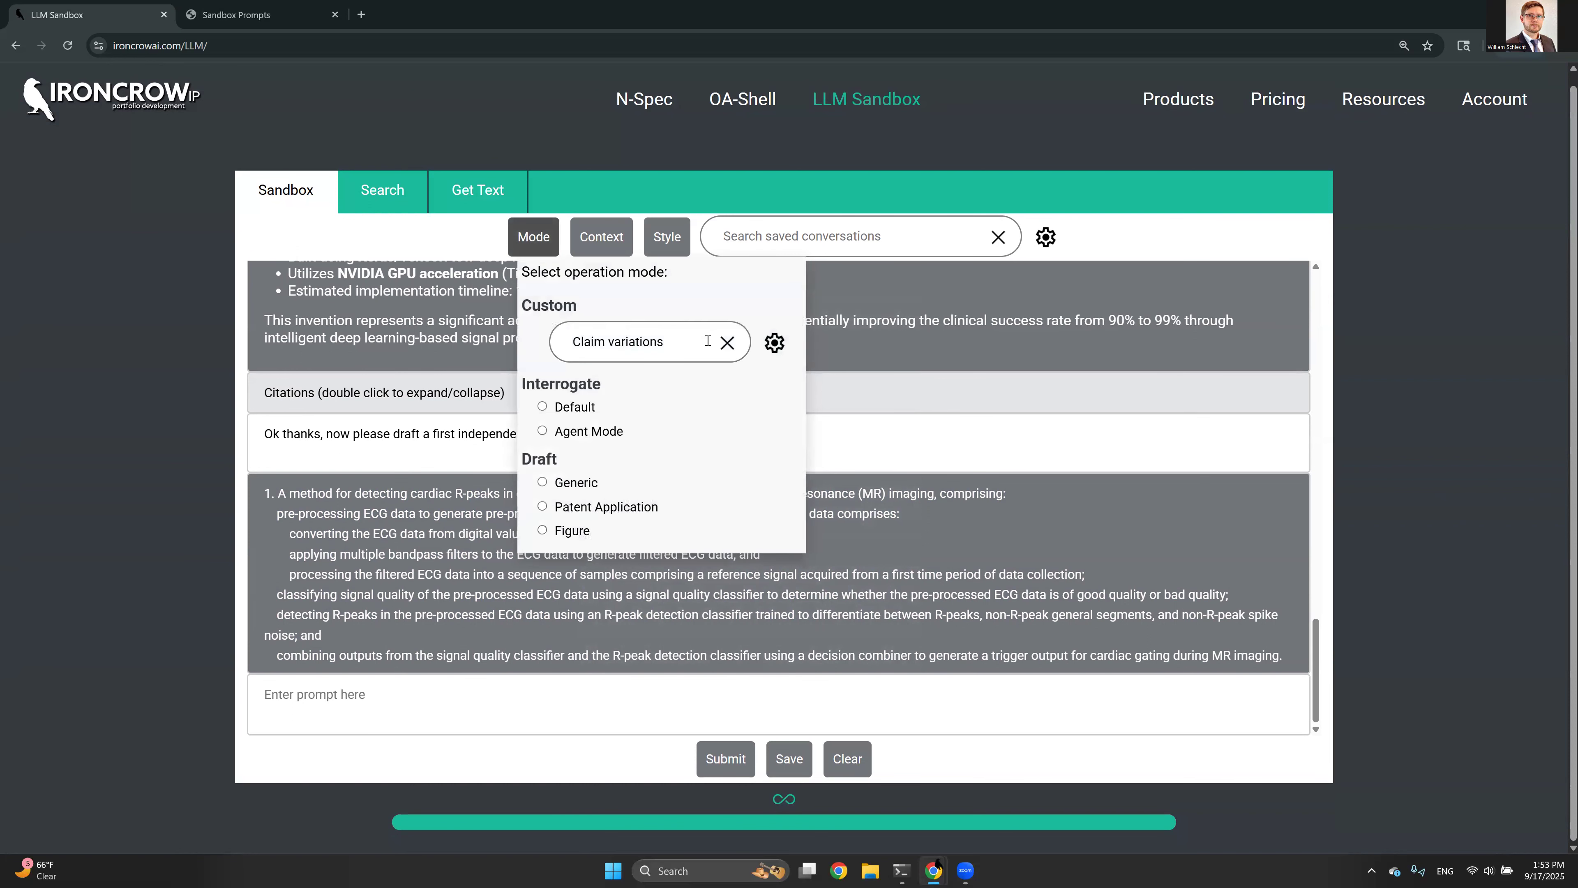
{"action": "left_click", "coordinate": [769, 347]}
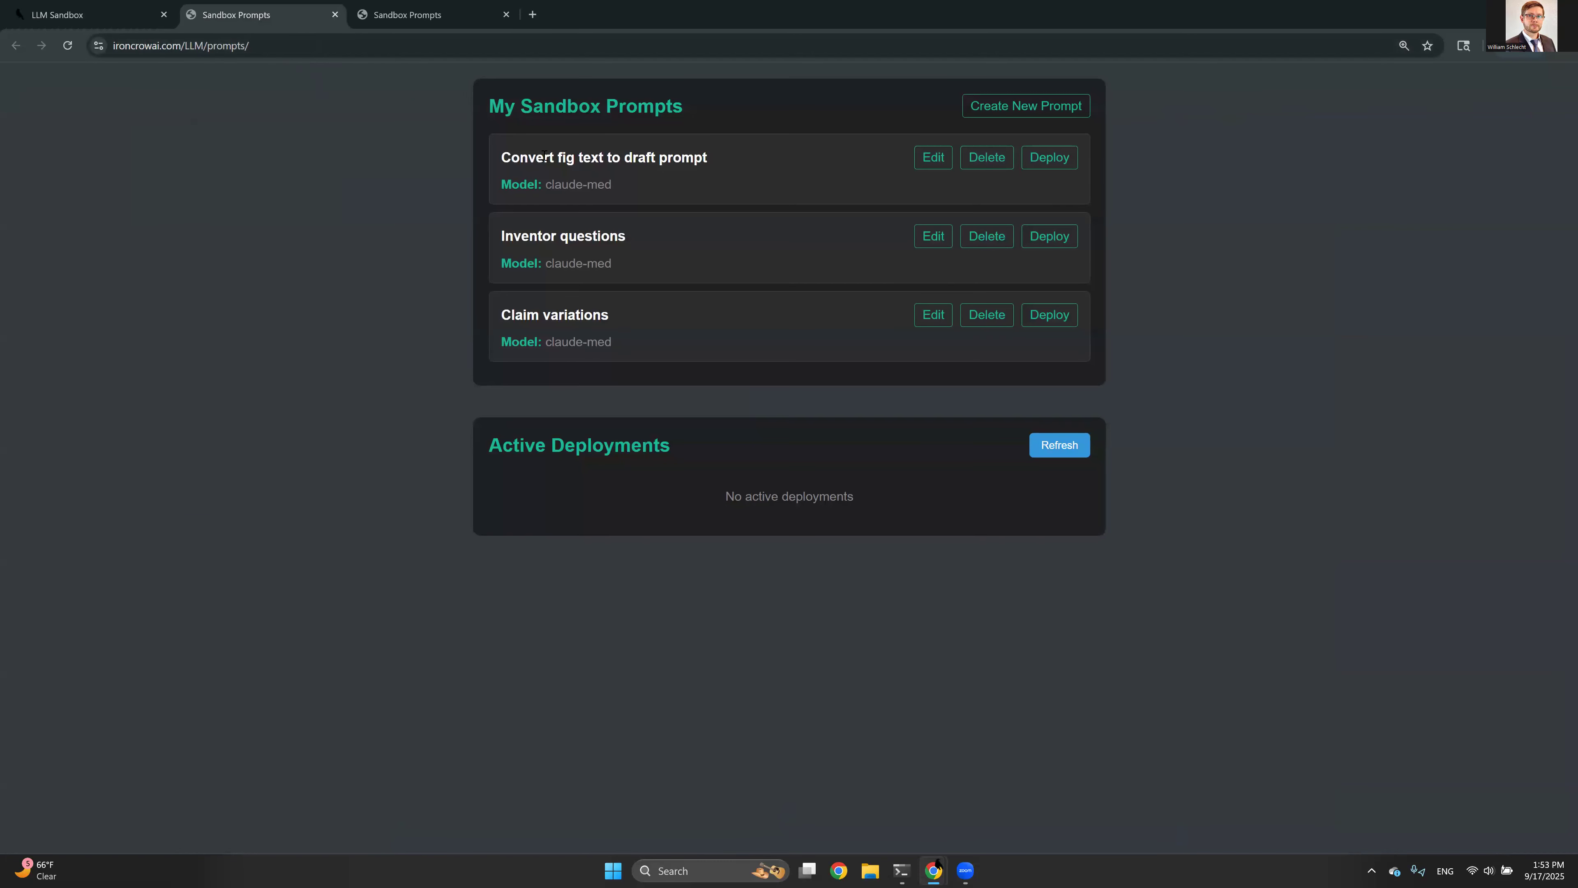
{"action": "left_click", "coordinate": [930, 315]}
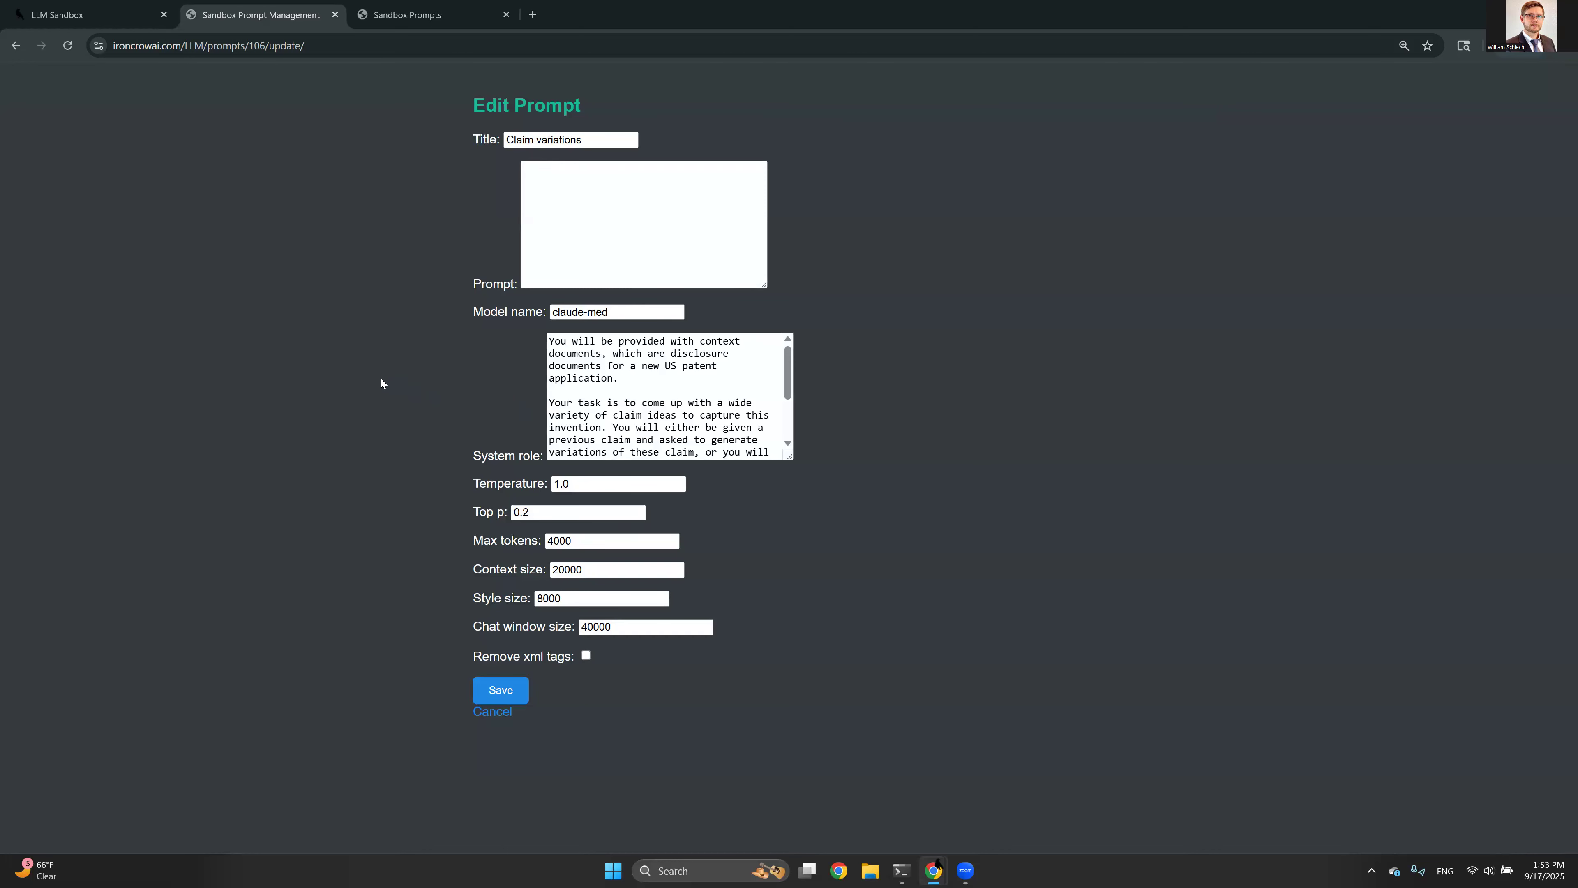
{"action": "left_click_drag", "start_coordinate": [481, 481], "coordinate": [491, 480]}
{"action": "left_click", "coordinate": [541, 486]}
Step: Return to the sandbox conversation and enter the prompt "Please generate several variations of claim 1 above."
{"action": "left_click", "coordinate": [87, 14]}
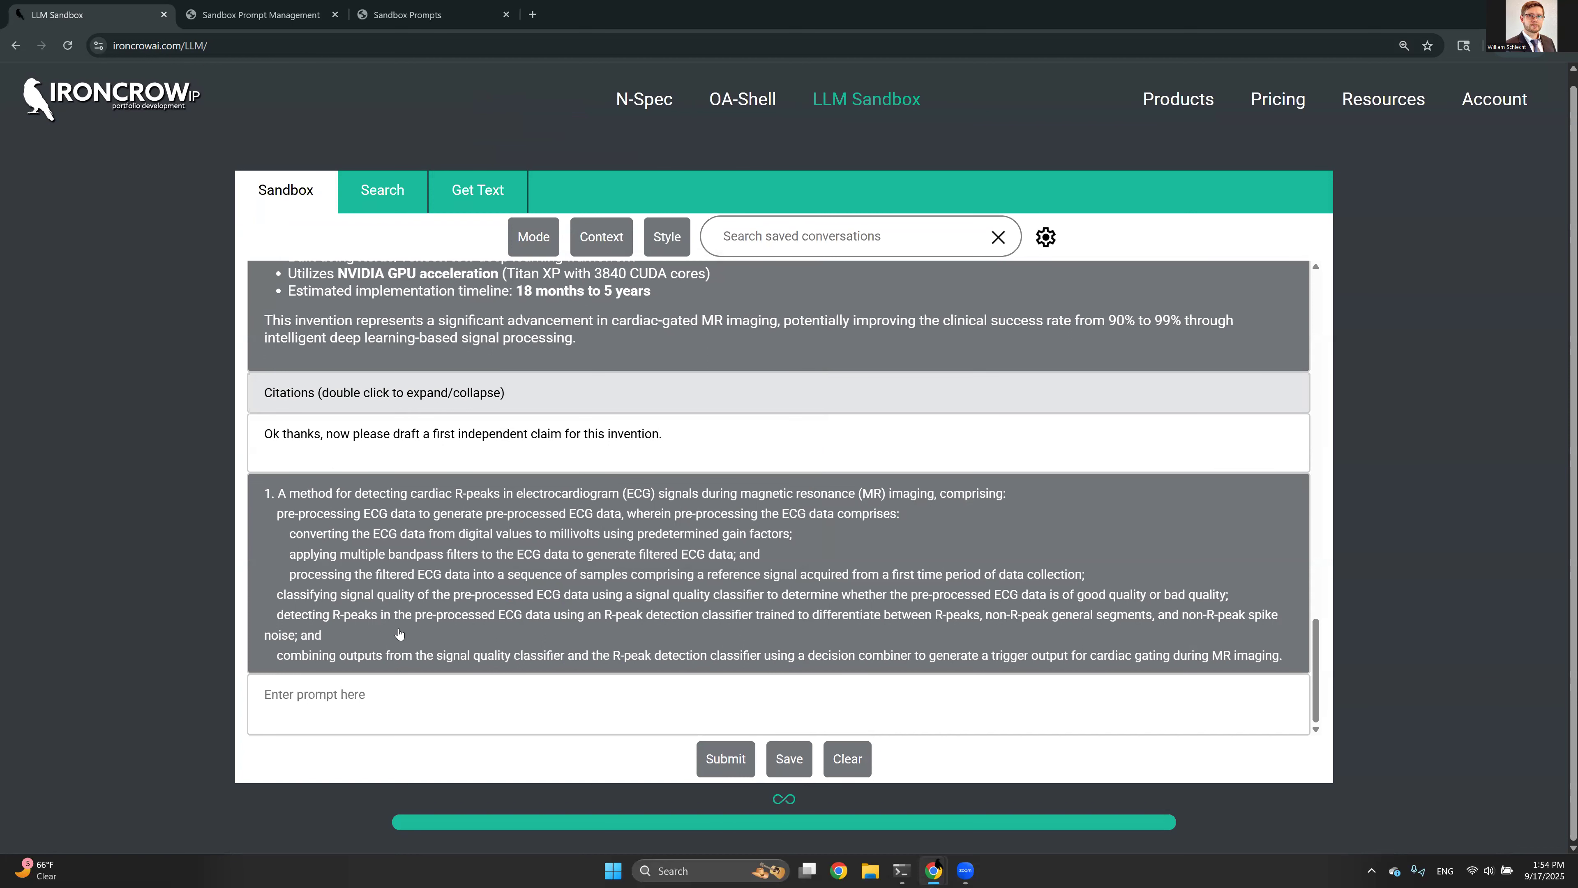
{"action": "type", "text": "Please gene"}
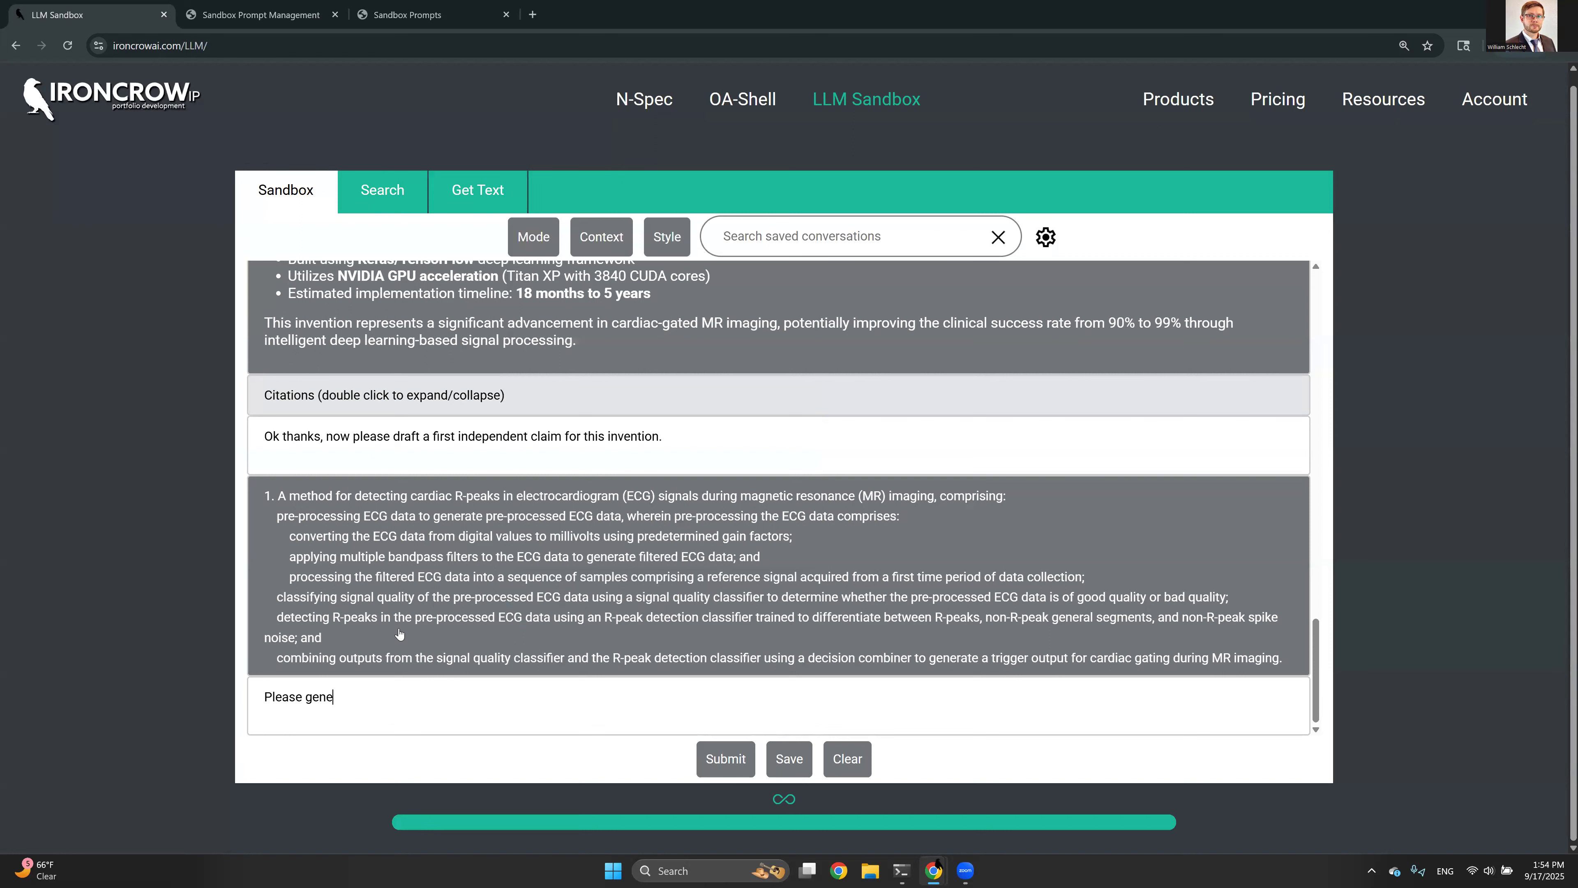
{"action": "type", "text": "rate several variations of claim 1s abo"}
{"action": "key", "text": "BackSpace"}
{"action": "key", "text": "BackSpace"}
{"action": "key", "text": "BackSpace"}
{"action": "key", "text": "BackSpace"}
{"action": "key", "text": "BackSpace"}
{"action": "type", "text": "above."}
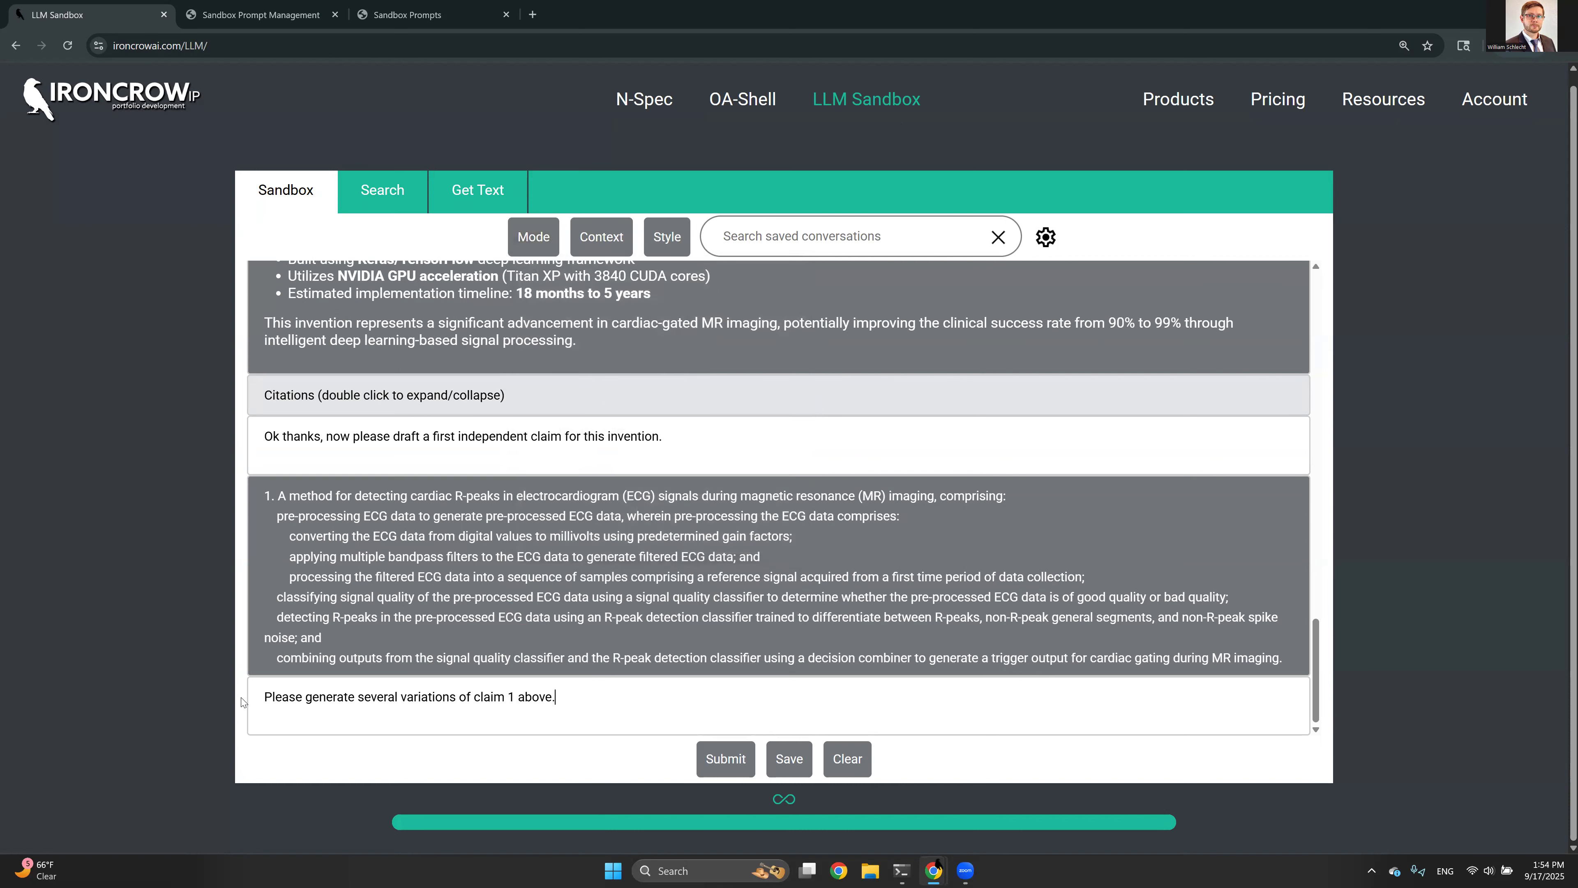
Step: Compare the typed request with the Prompt field in the "Claim variations" prompt editor
{"action": "left_click_drag", "start_coordinate": [260, 697], "coordinate": [565, 698]}
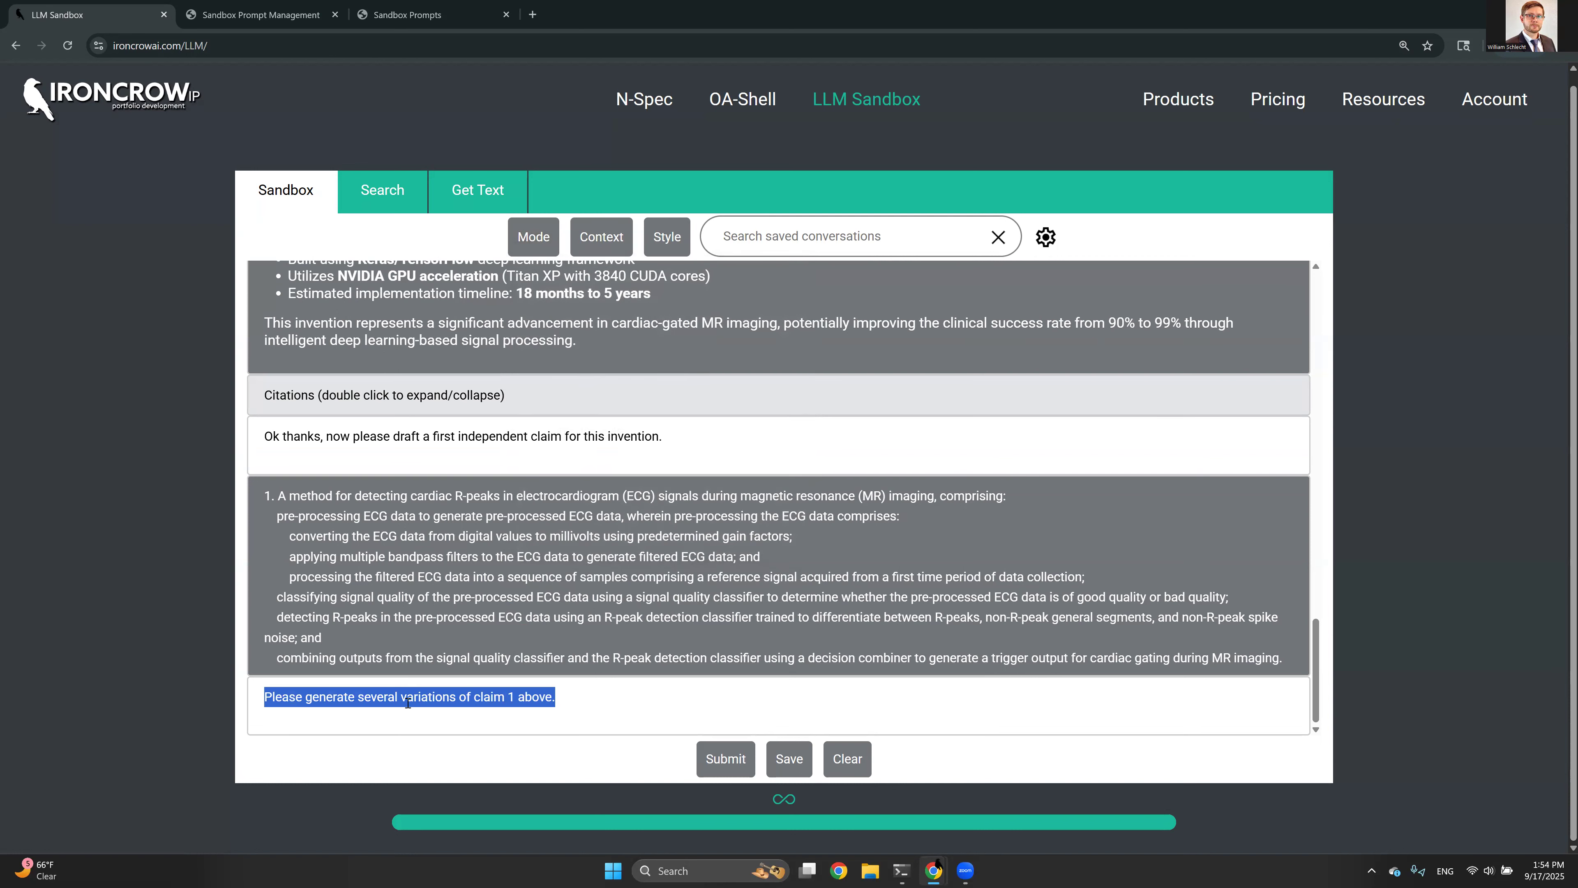
{"action": "left_click", "coordinate": [222, 6]}
{"action": "left_click", "coordinate": [527, 184]}
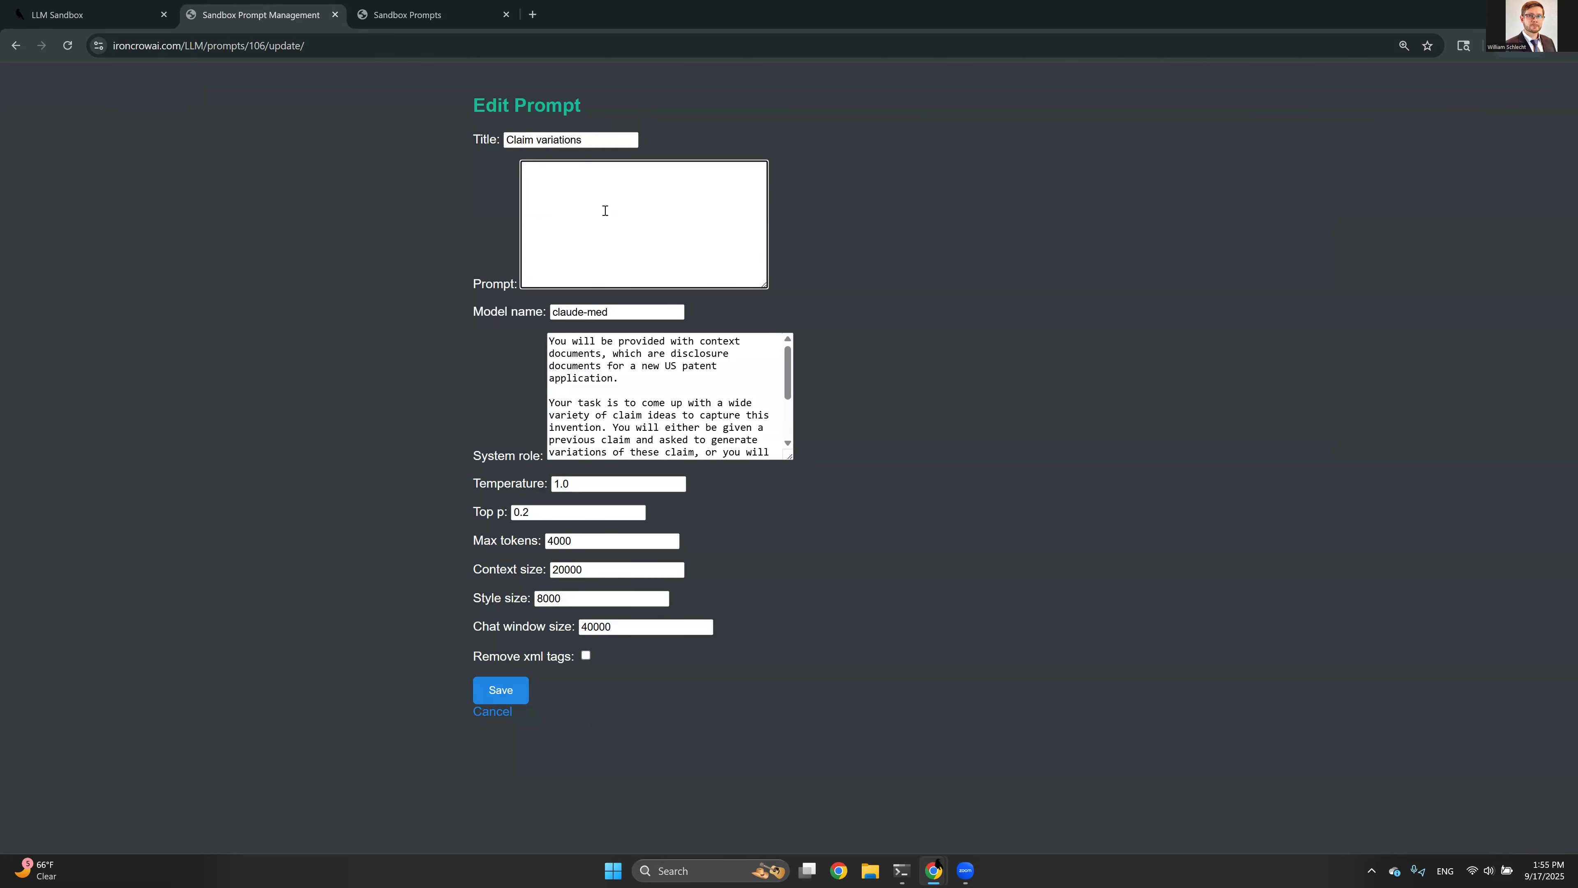
{"action": "left_click", "coordinate": [161, 5]}
{"action": "scroll", "coordinate": [438, 684], "scroll_direction": "up", "scroll_amount": 2}
{"action": "scroll", "coordinate": [454, 622], "scroll_direction": "down", "scroll_amount": 1}
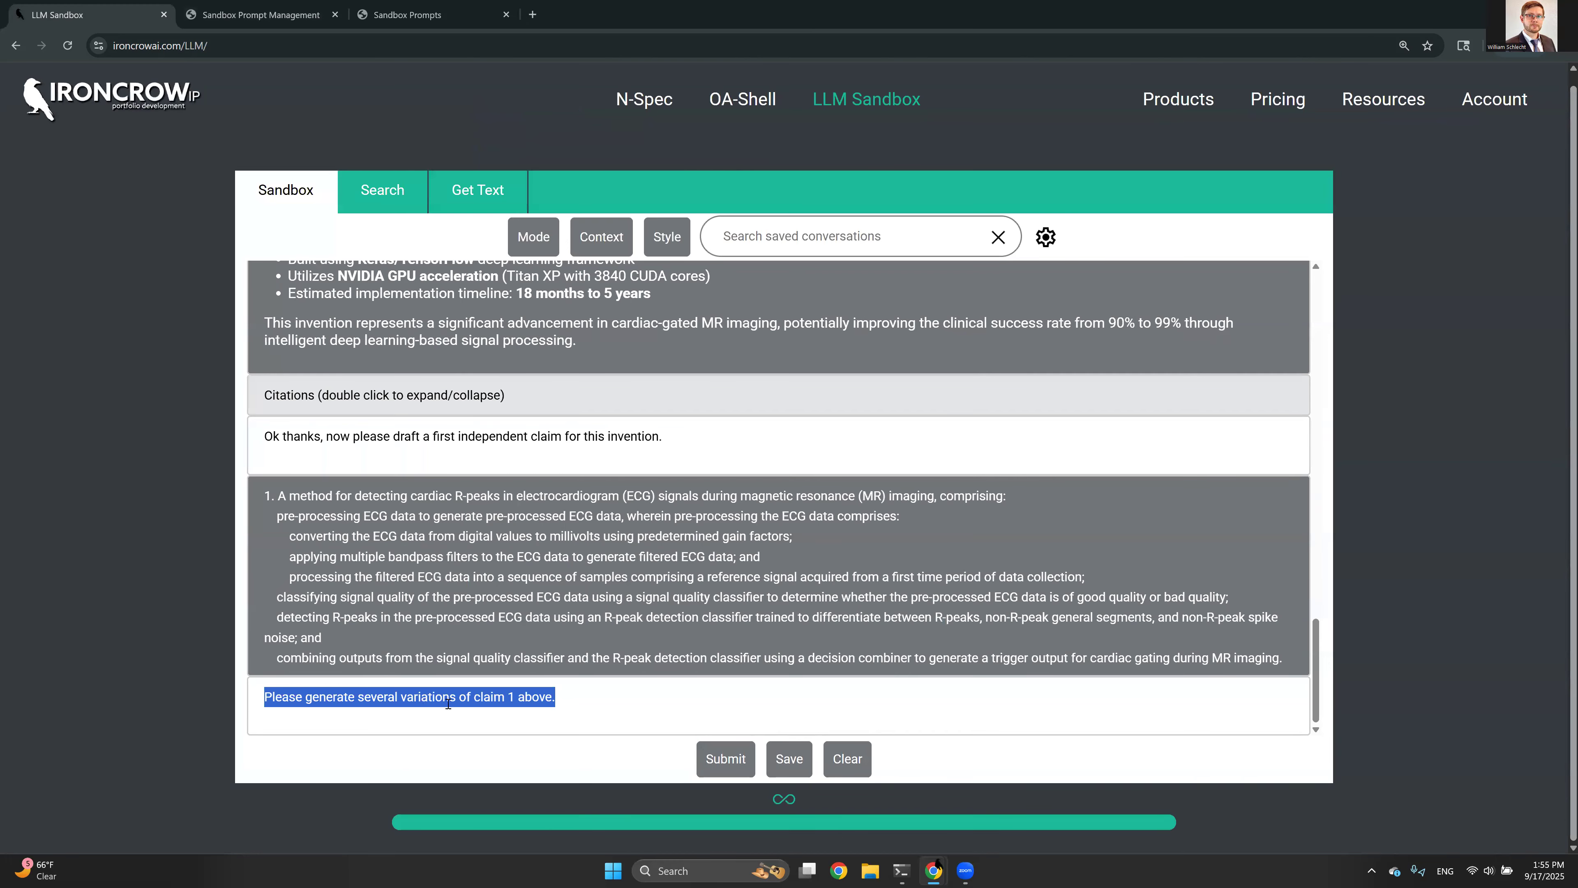
Step: Check that the custom mode "Claim variations" is selected and submit the request for variations of claim 1
{"action": "left_click", "coordinate": [275, 692]}
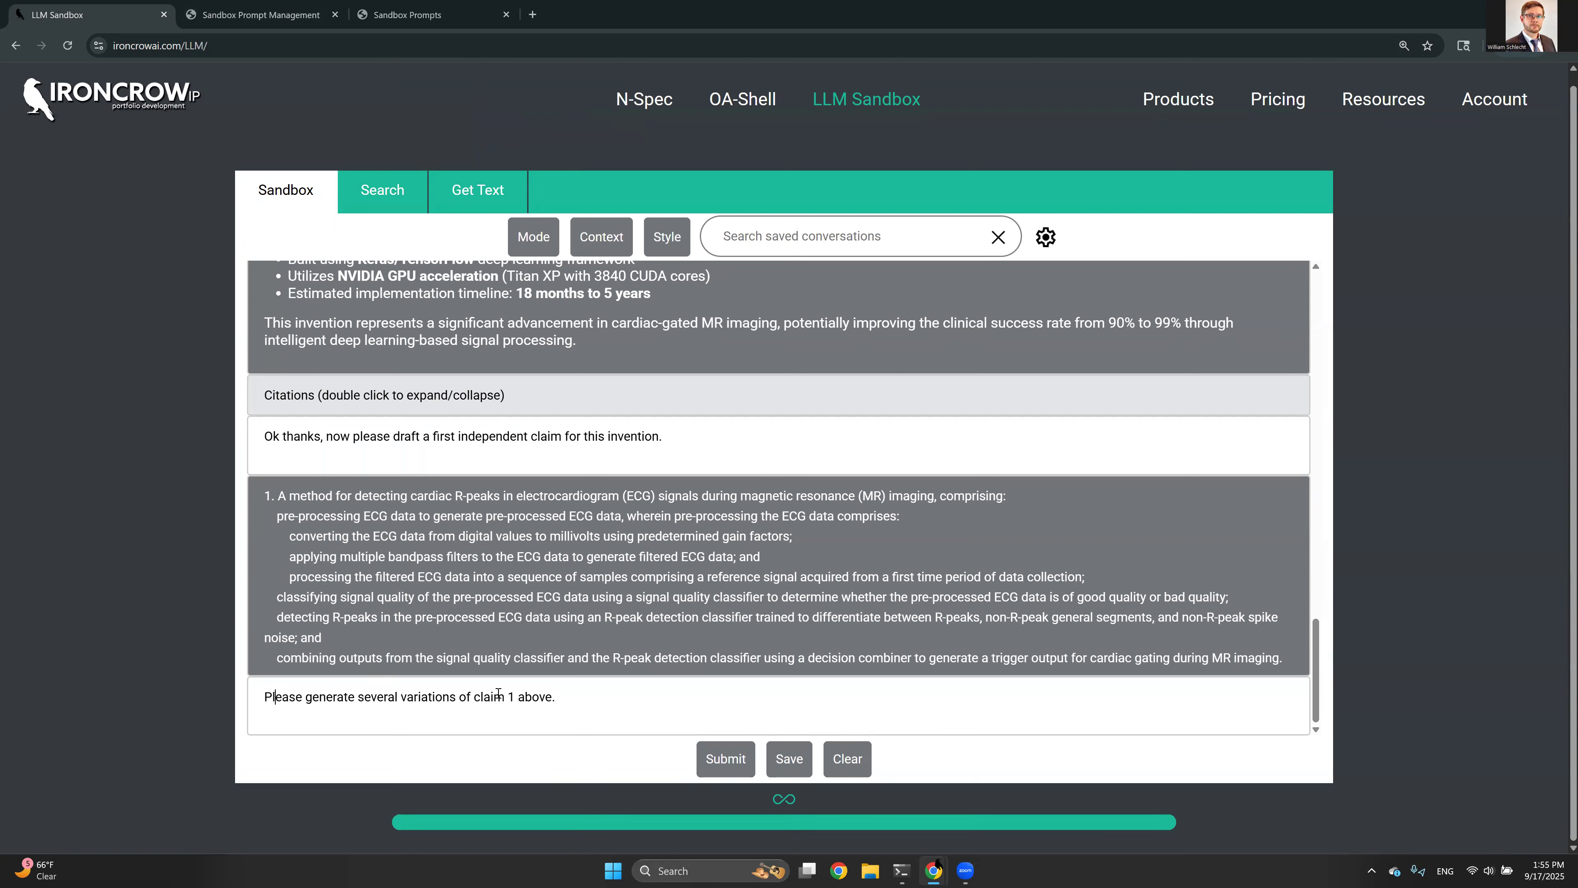
{"action": "left_click", "coordinate": [530, 238]}
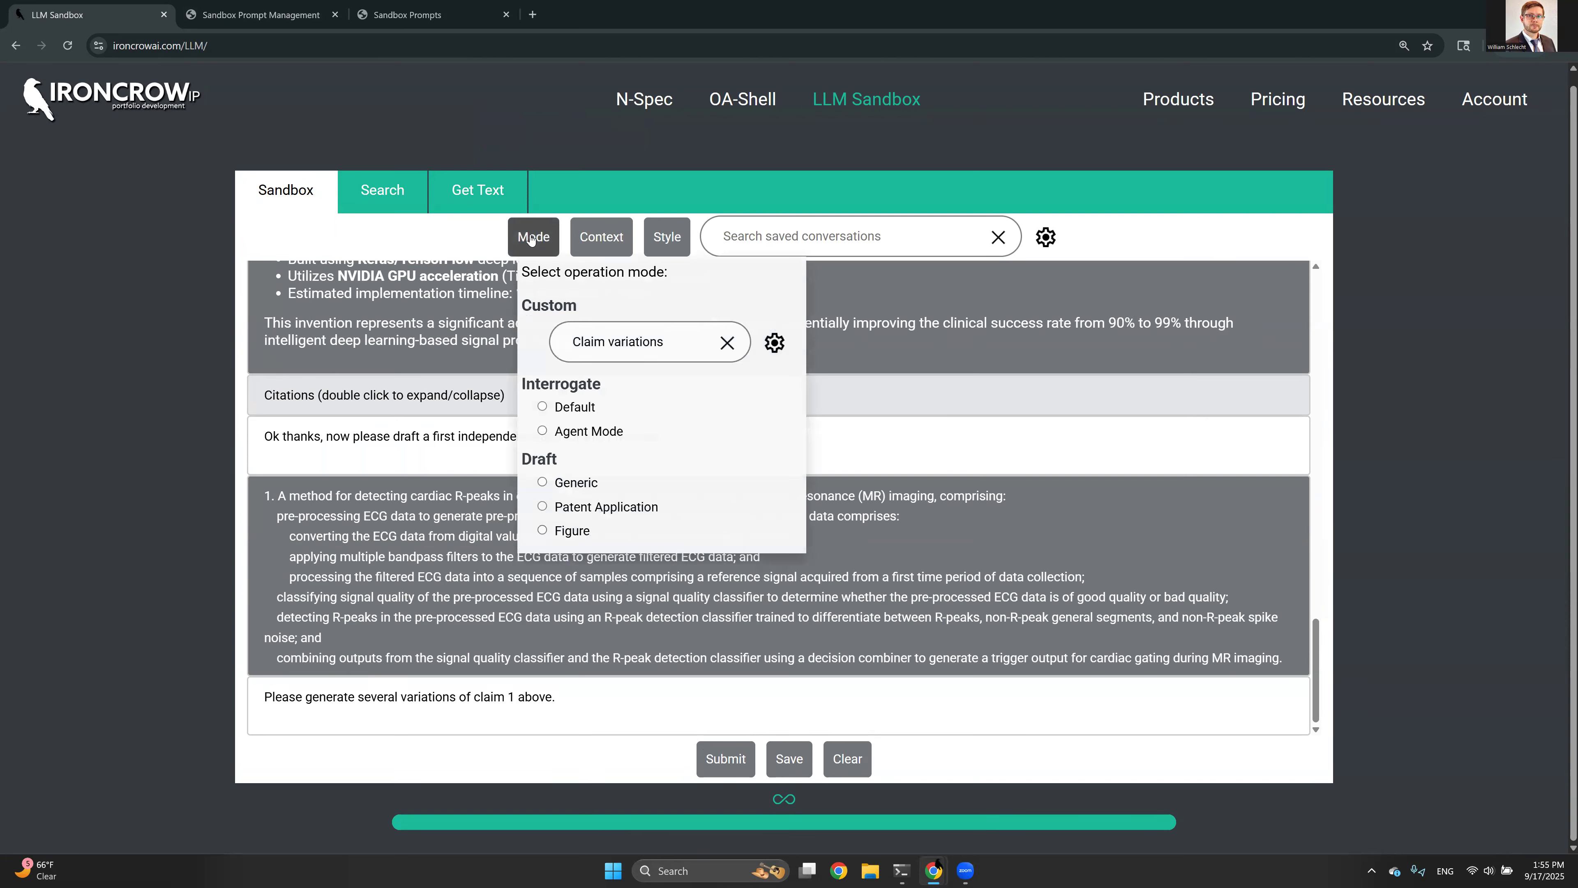
{"action": "left_click", "coordinate": [711, 771]}
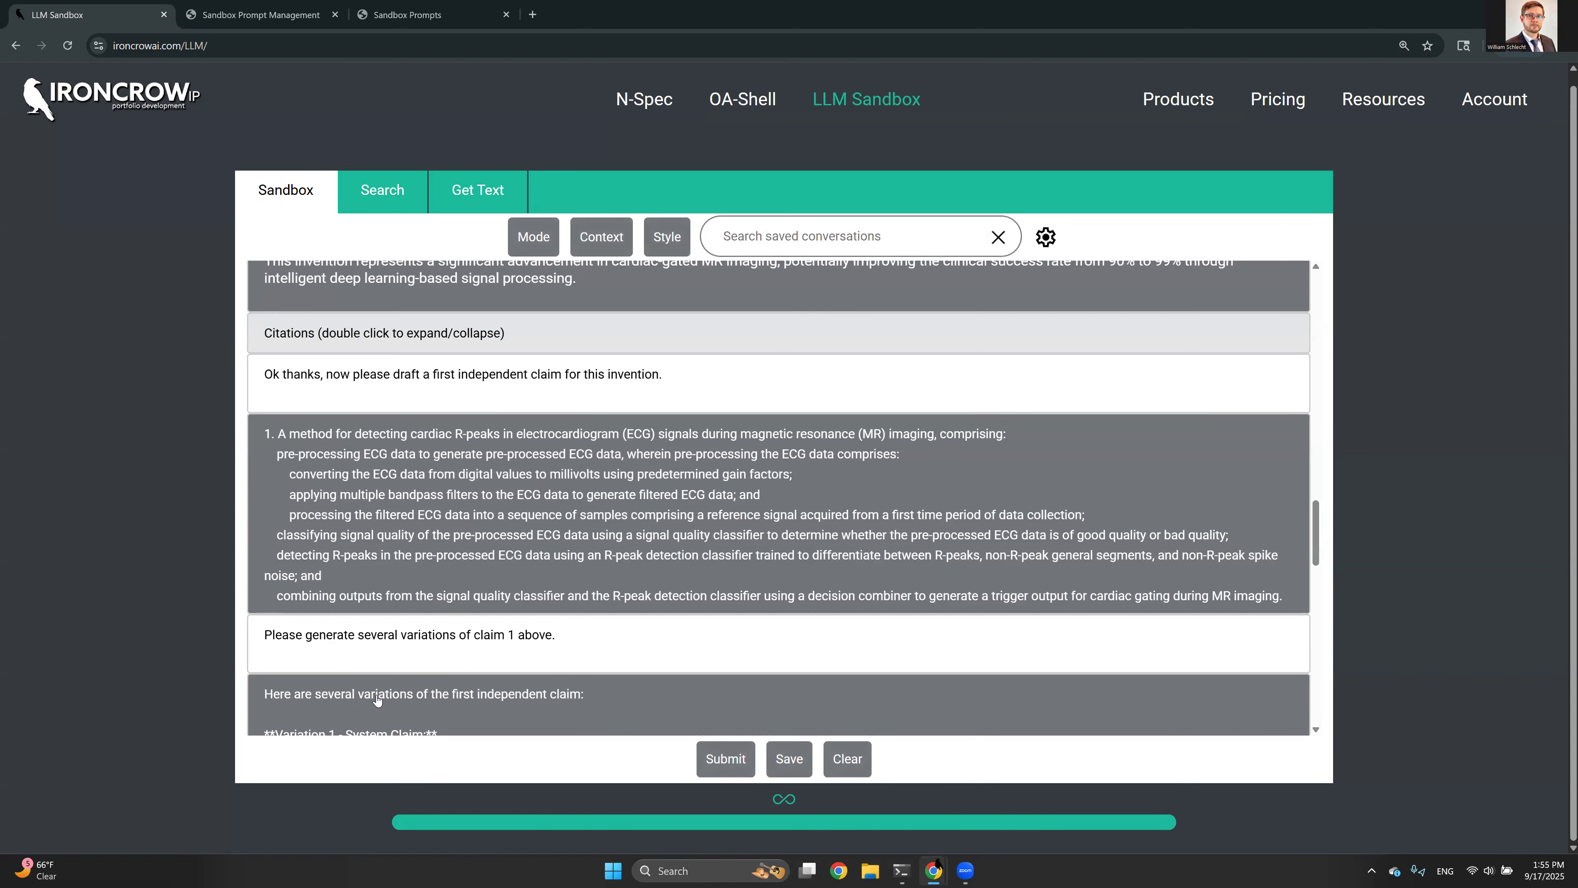
Step: Review the generated claim variations from the system claim through the problem-solution focus and compare their different emphases
{"action": "scroll", "coordinate": [432, 492], "scroll_direction": "down", "scroll_amount": 5}
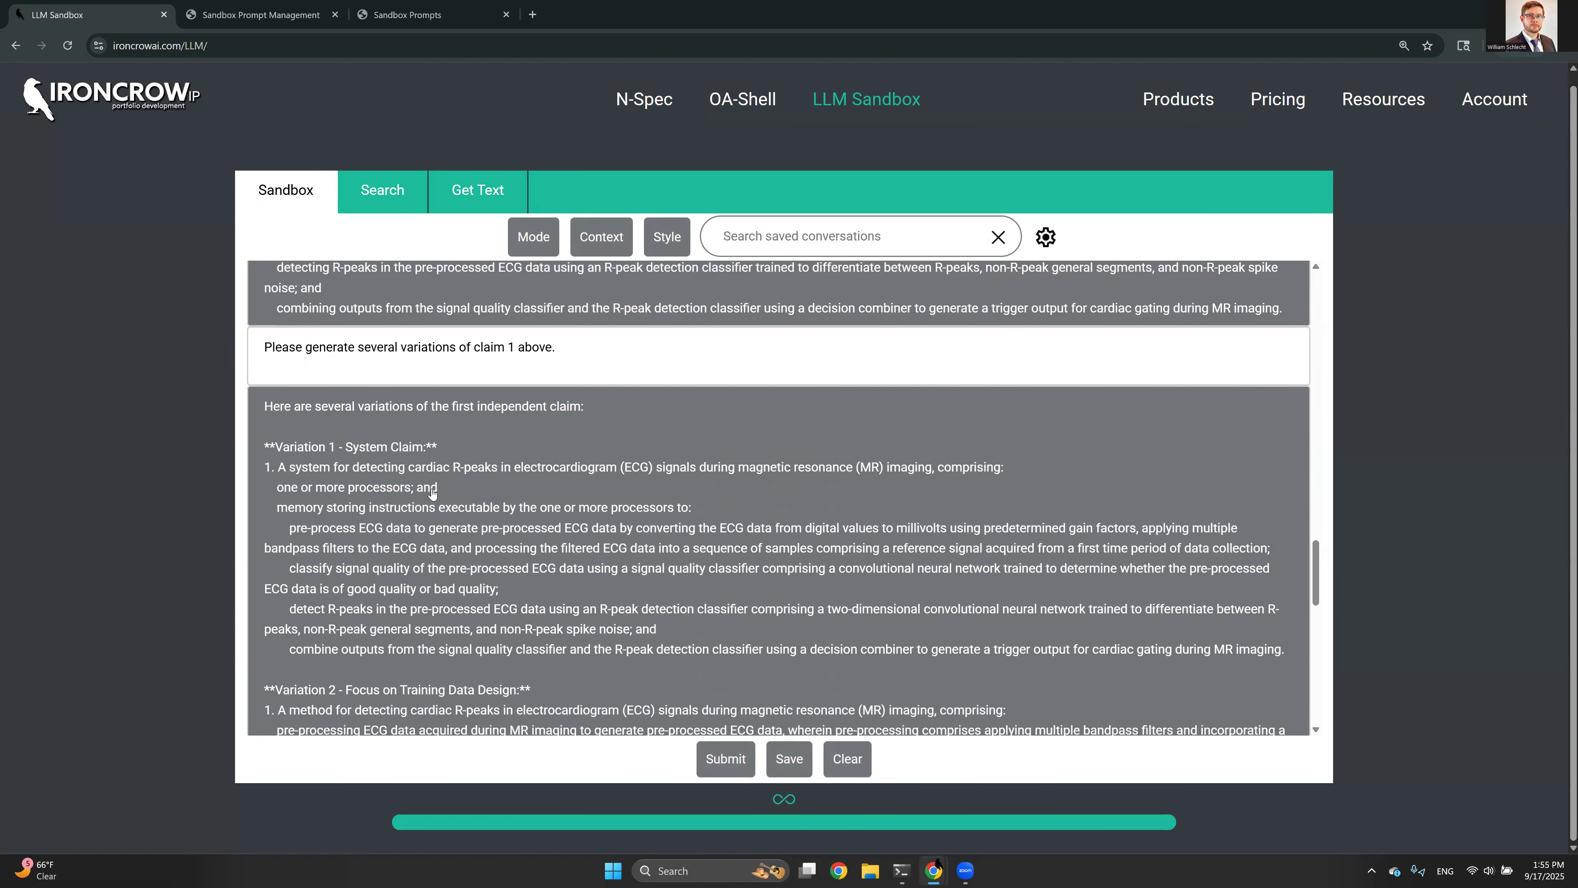
{"action": "scroll", "coordinate": [433, 493], "scroll_direction": "down", "scroll_amount": 1}
{"action": "left_click", "coordinate": [556, 251]}
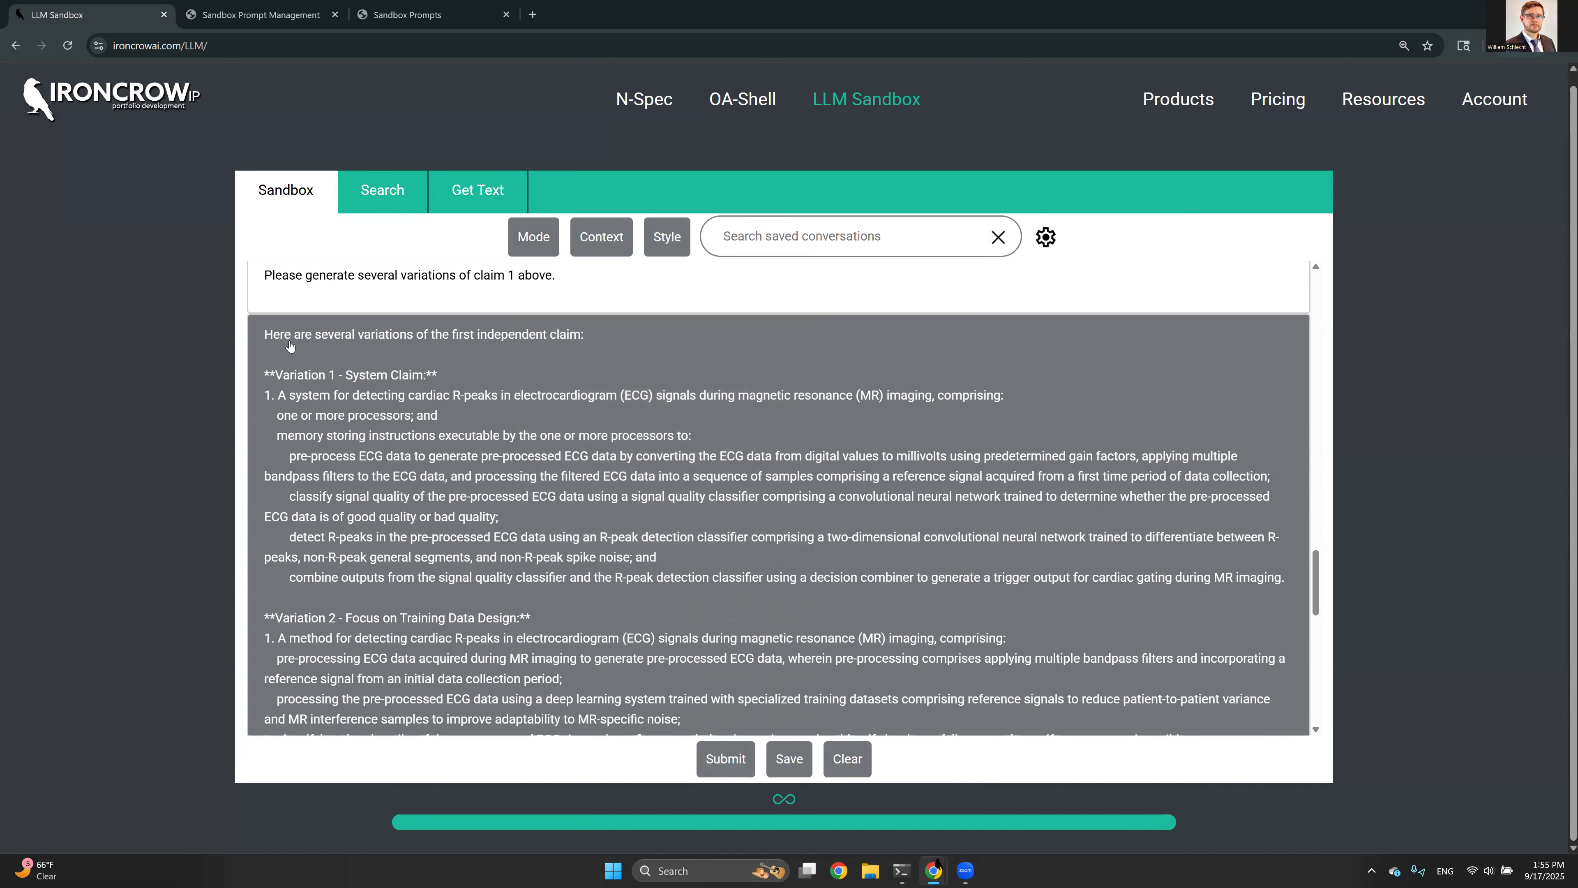
{"action": "scroll", "coordinate": [290, 343], "scroll_direction": "down", "scroll_amount": 14}
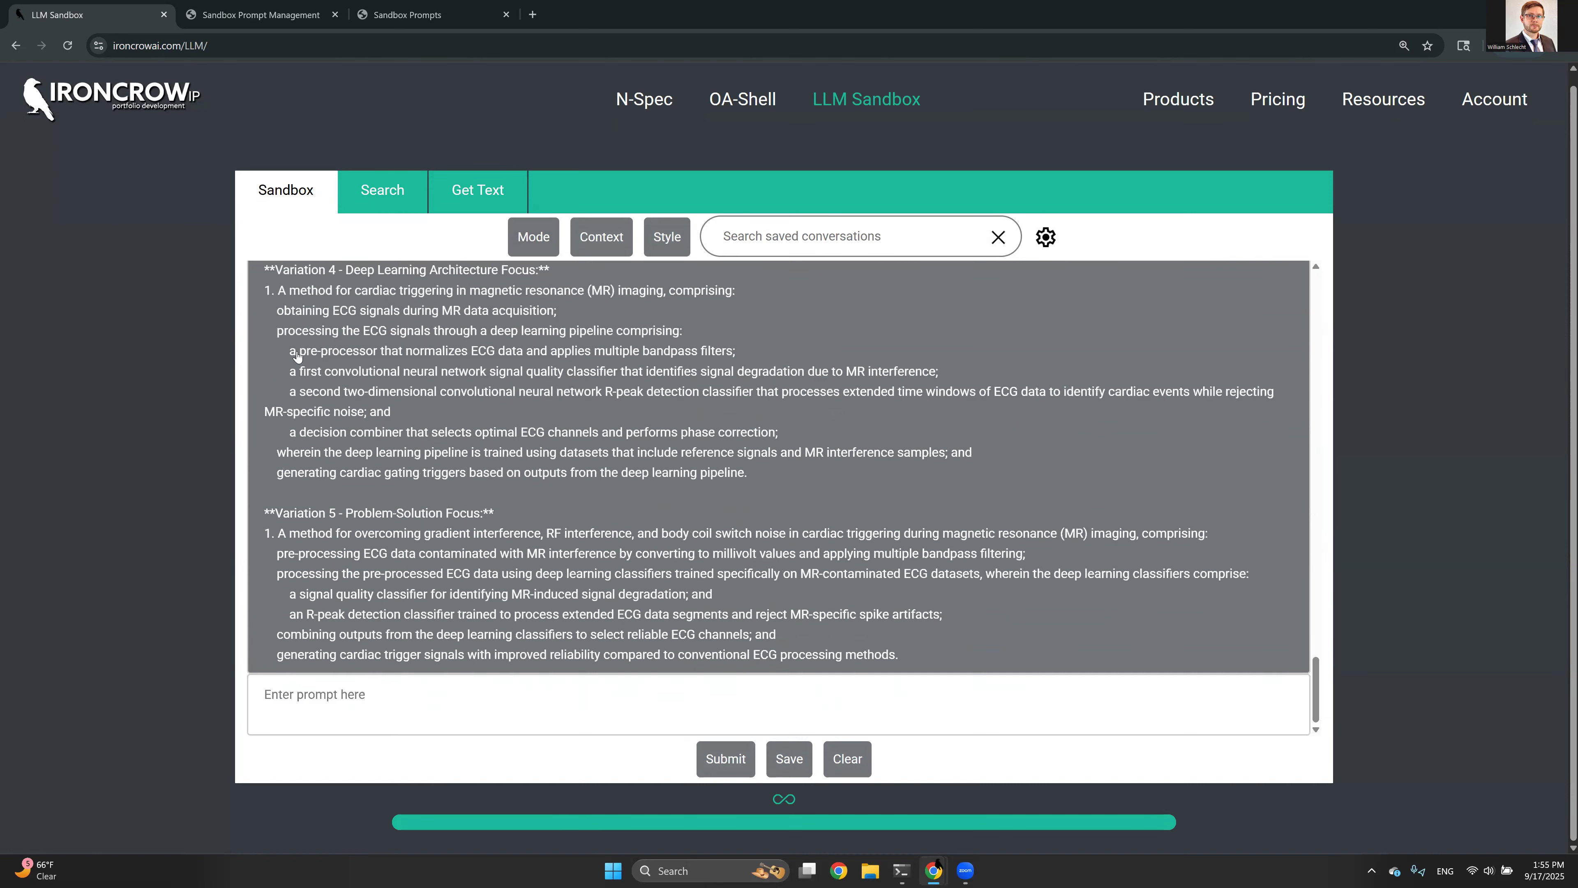
{"action": "scroll", "coordinate": [318, 373], "scroll_direction": "up", "scroll_amount": 6}
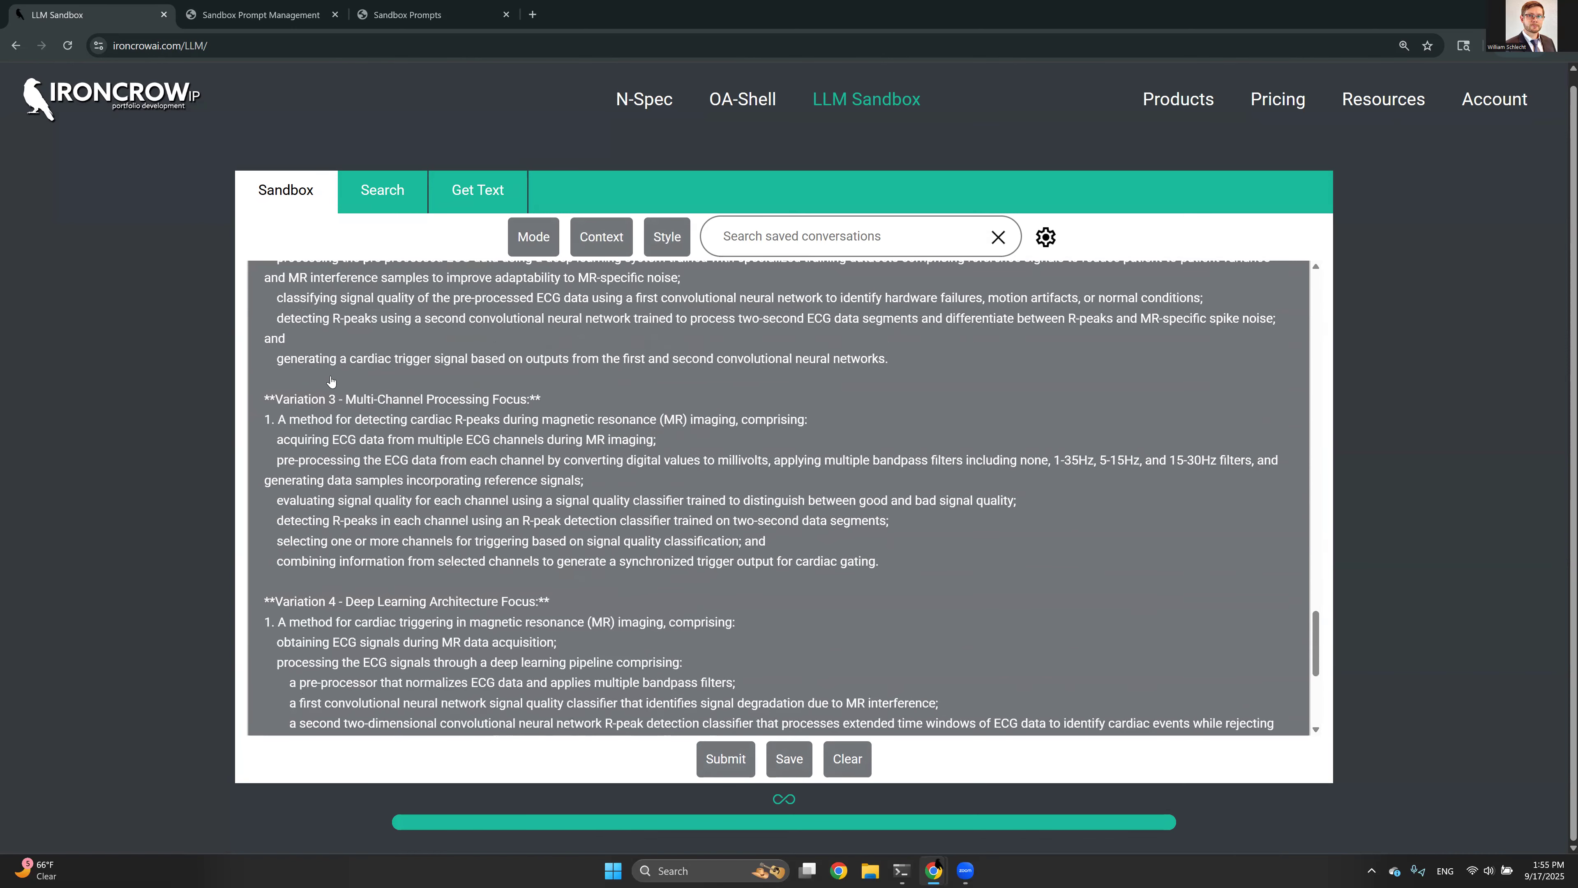
{"action": "scroll", "coordinate": [373, 368], "scroll_direction": "up", "scroll_amount": 3}
{"action": "scroll", "coordinate": [482, 389], "scroll_direction": "up", "scroll_amount": 2}
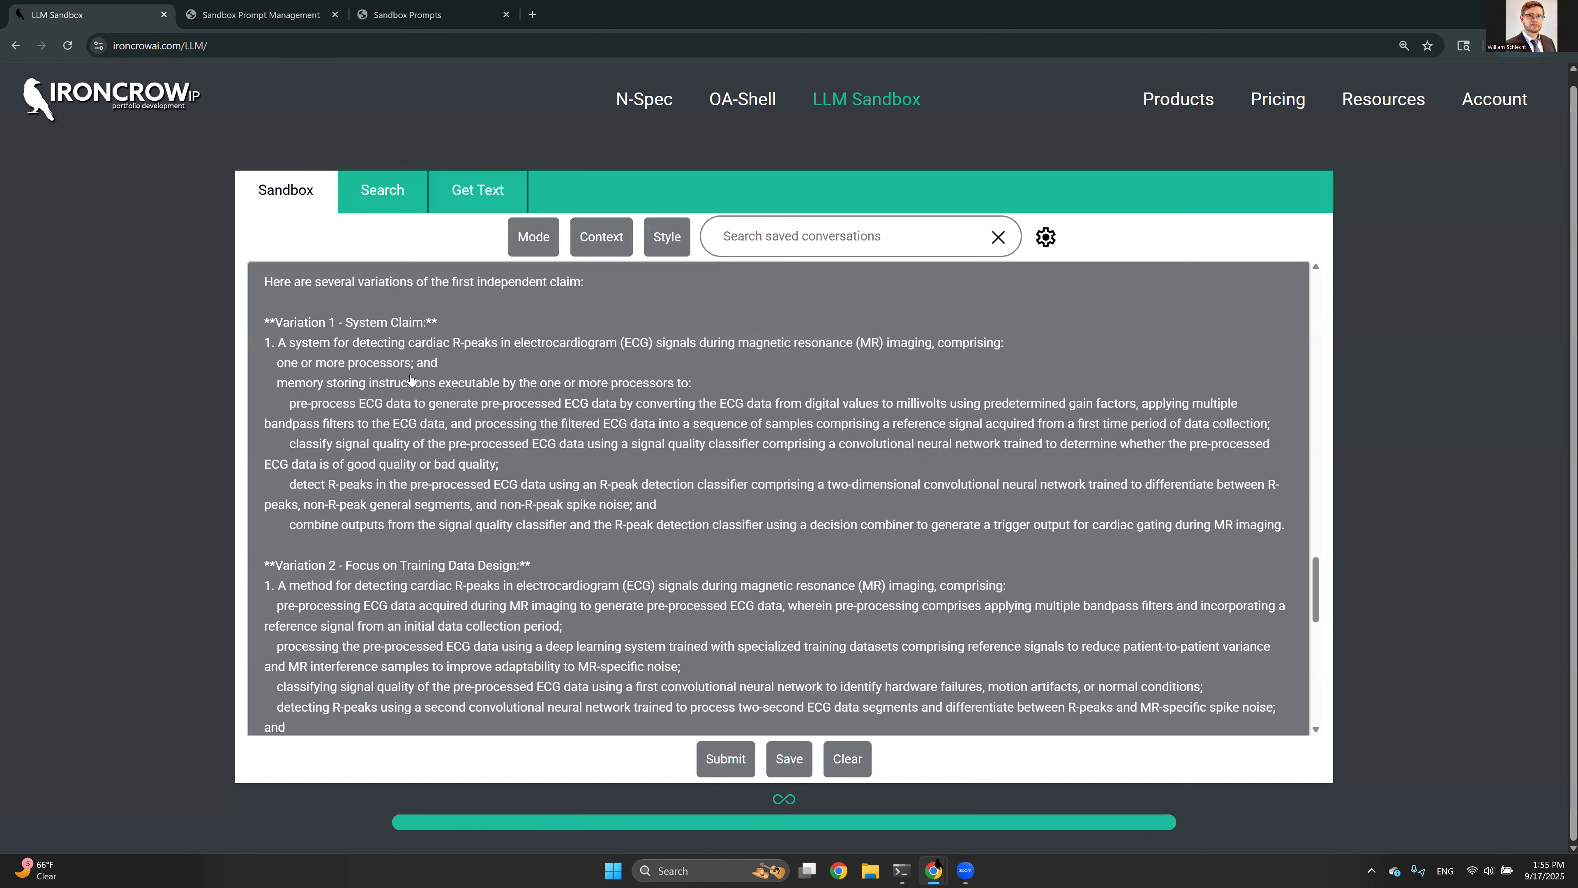
{"action": "scroll", "coordinate": [410, 380], "scroll_direction": "up", "scroll_amount": 1}
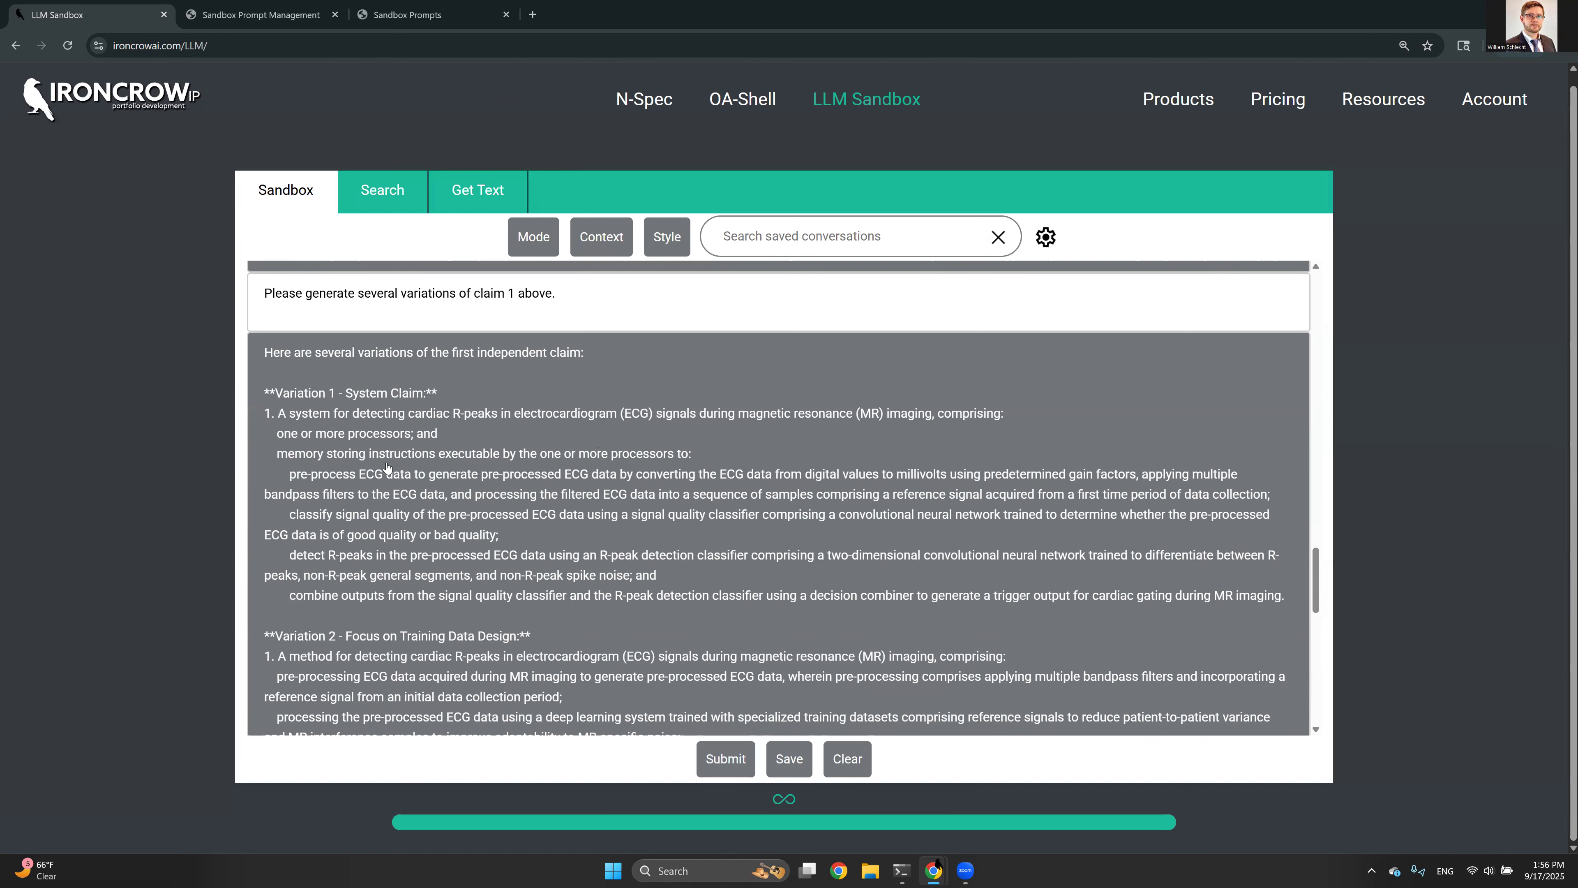
{"action": "scroll", "coordinate": [382, 380], "scroll_direction": "down", "scroll_amount": 3}
{"action": "scroll", "coordinate": [385, 385], "scroll_direction": "down", "scroll_amount": 9}
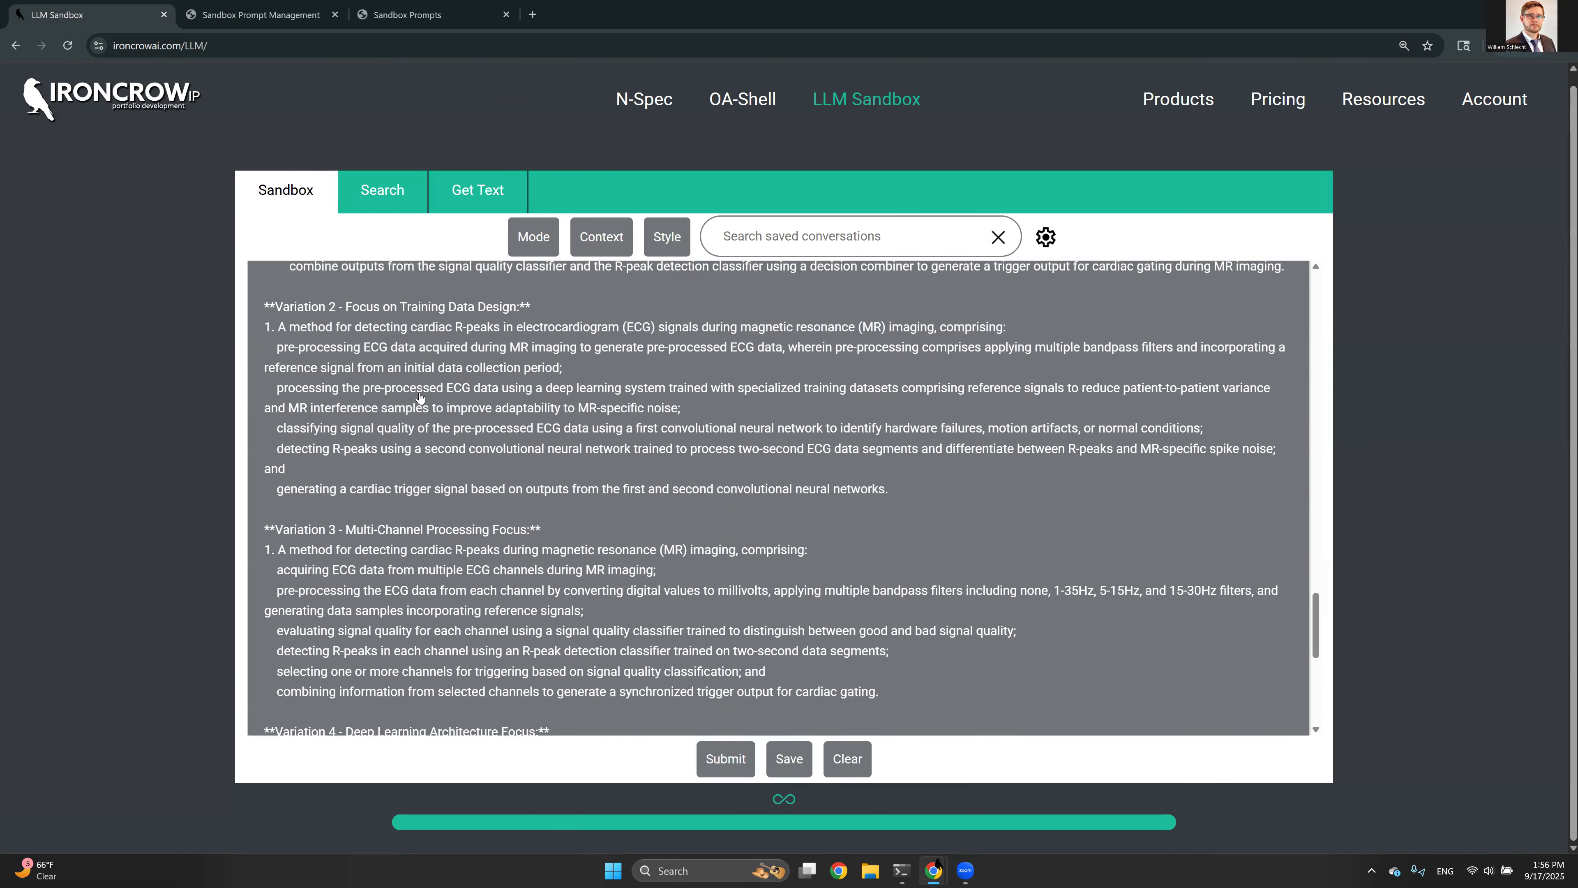
{"action": "scroll", "coordinate": [450, 519], "scroll_direction": "up", "scroll_amount": 2}
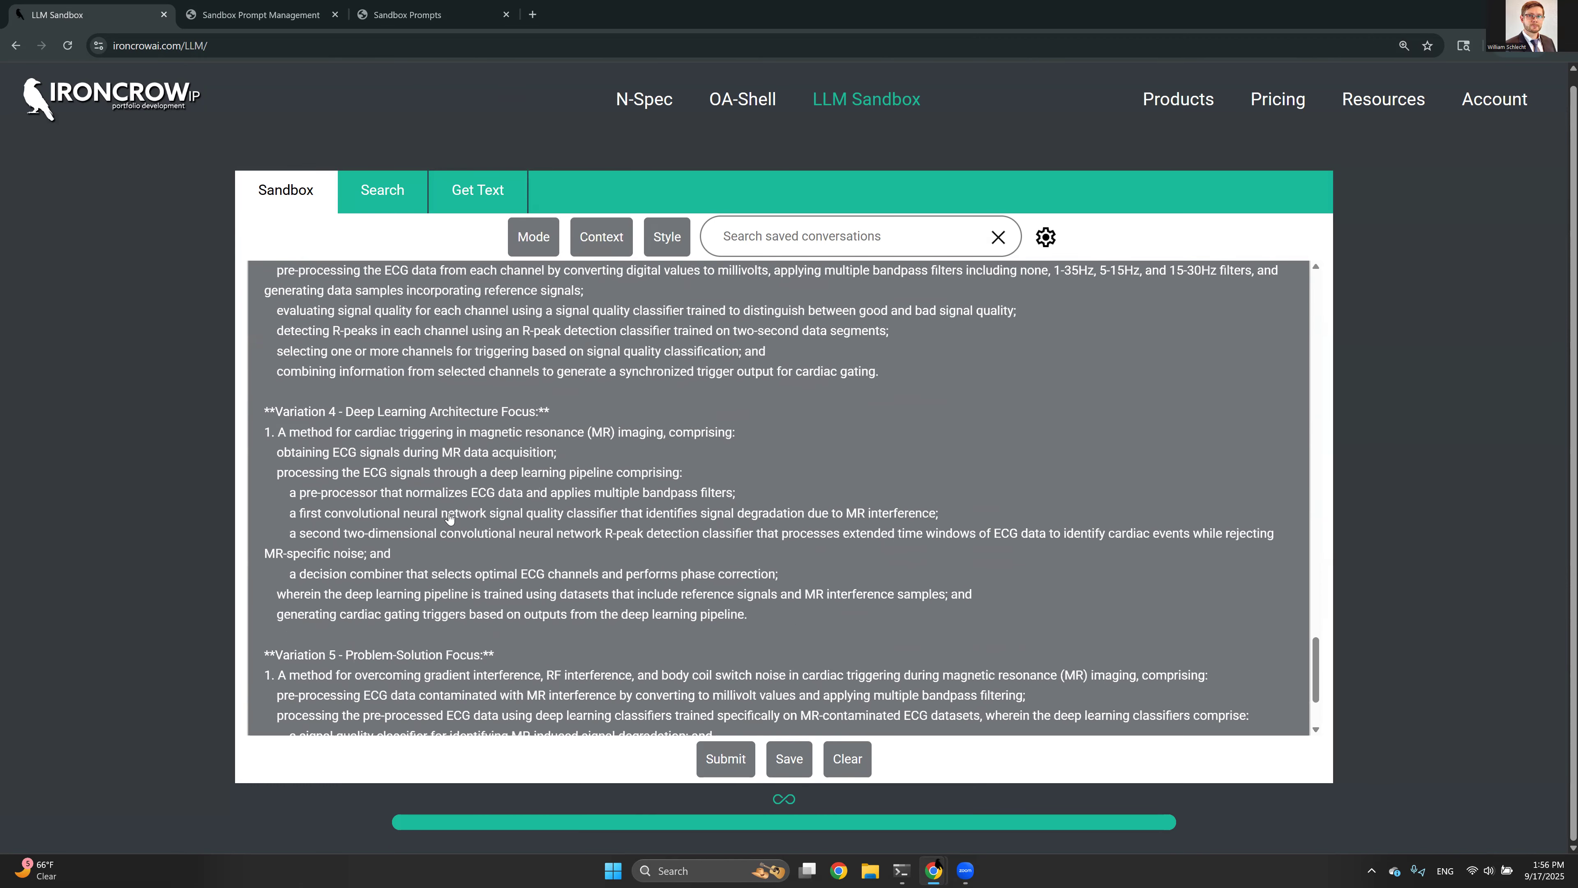
{"action": "scroll", "coordinate": [450, 519], "scroll_direction": "up", "scroll_amount": 3}
{"action": "scroll", "coordinate": [450, 518], "scroll_direction": "up", "scroll_amount": 10}
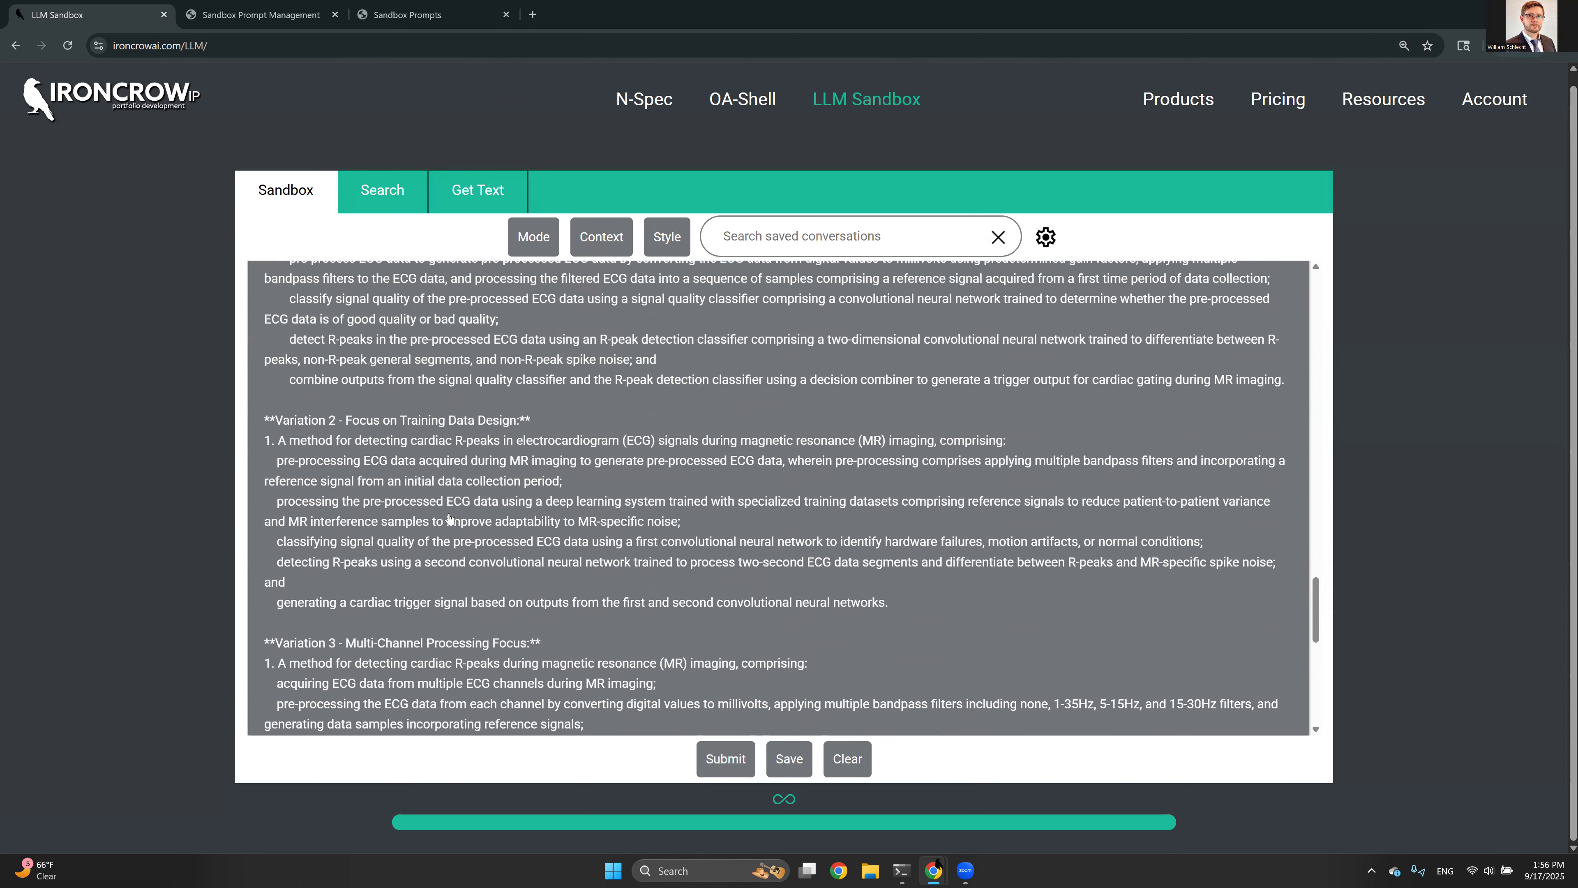
{"action": "scroll", "coordinate": [450, 519], "scroll_direction": "up", "scroll_amount": 1}
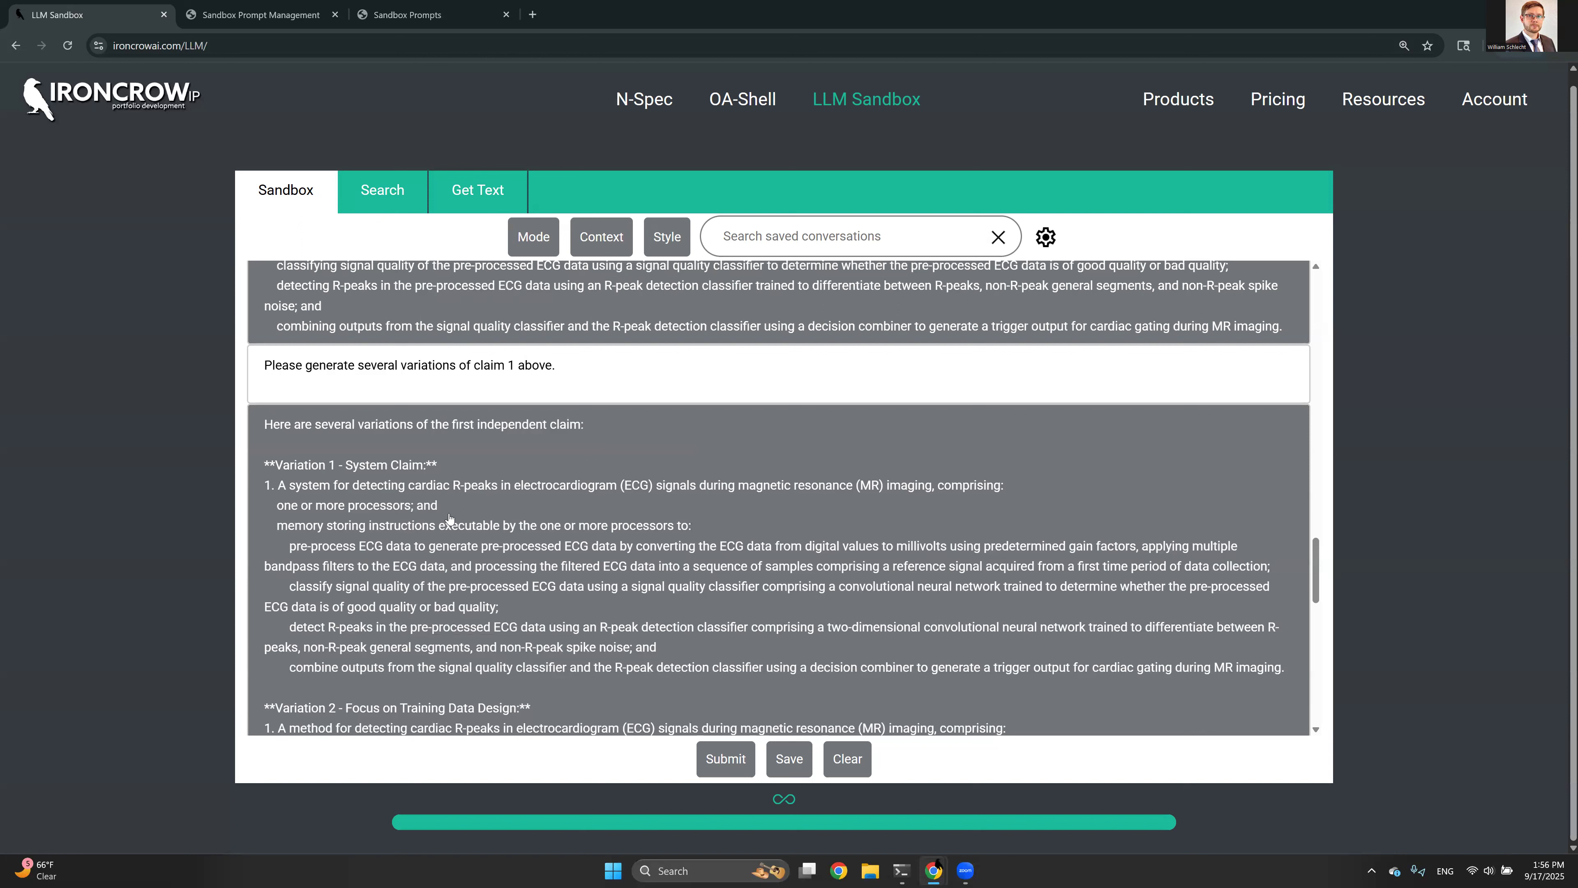
{"action": "scroll", "coordinate": [449, 517], "scroll_direction": "up", "scroll_amount": 4}
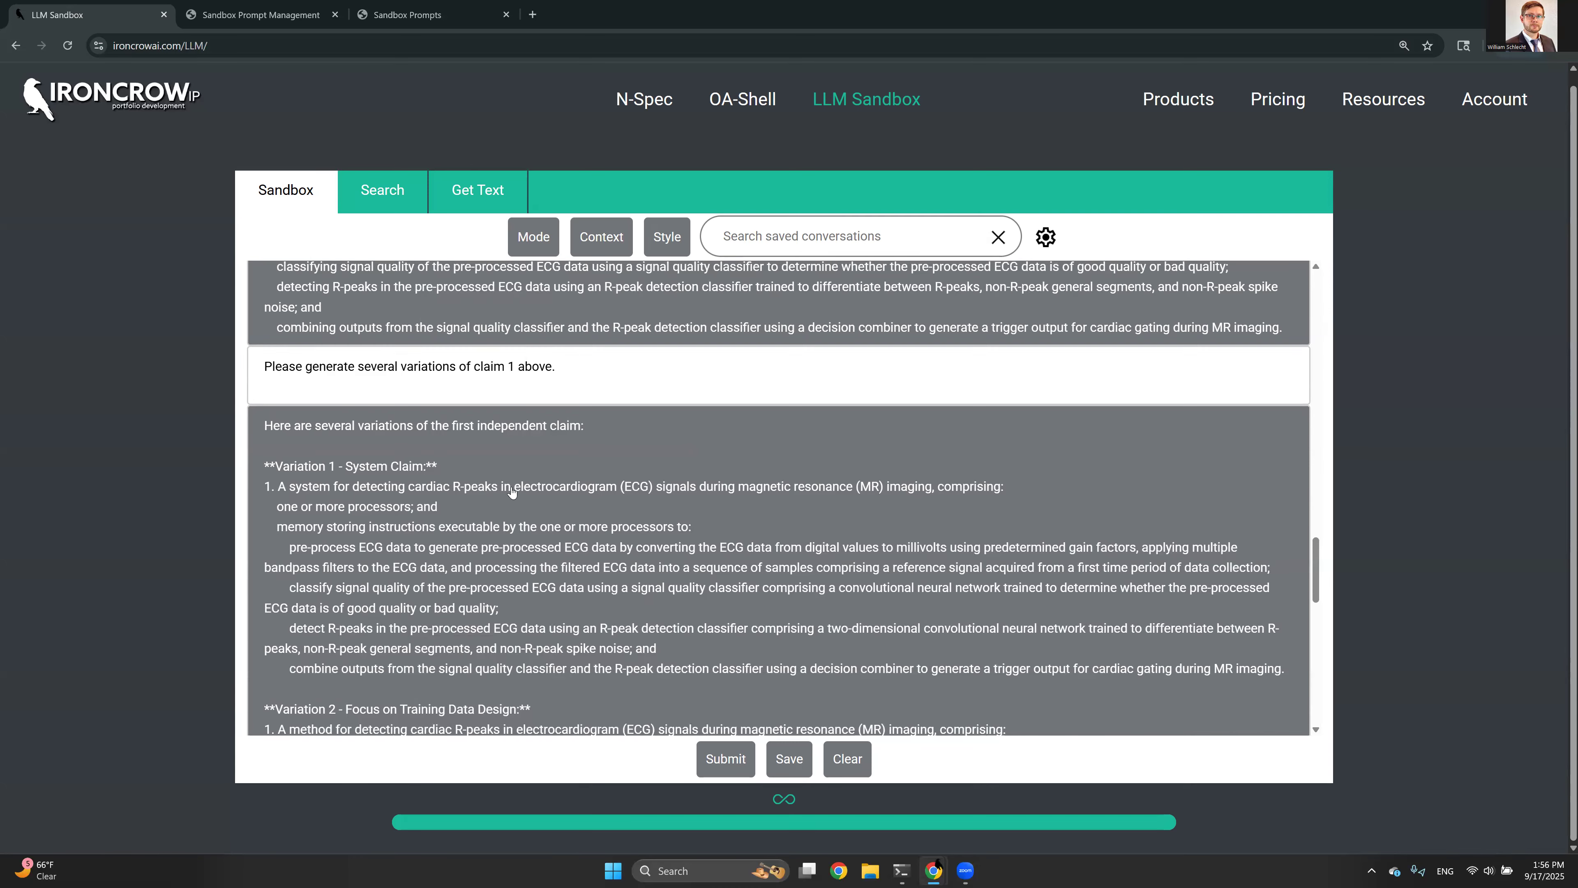
{"action": "scroll", "coordinate": [370, 596], "scroll_direction": "down", "scroll_amount": 3}
{"action": "scroll", "coordinate": [370, 595], "scroll_direction": "down", "scroll_amount": 4}
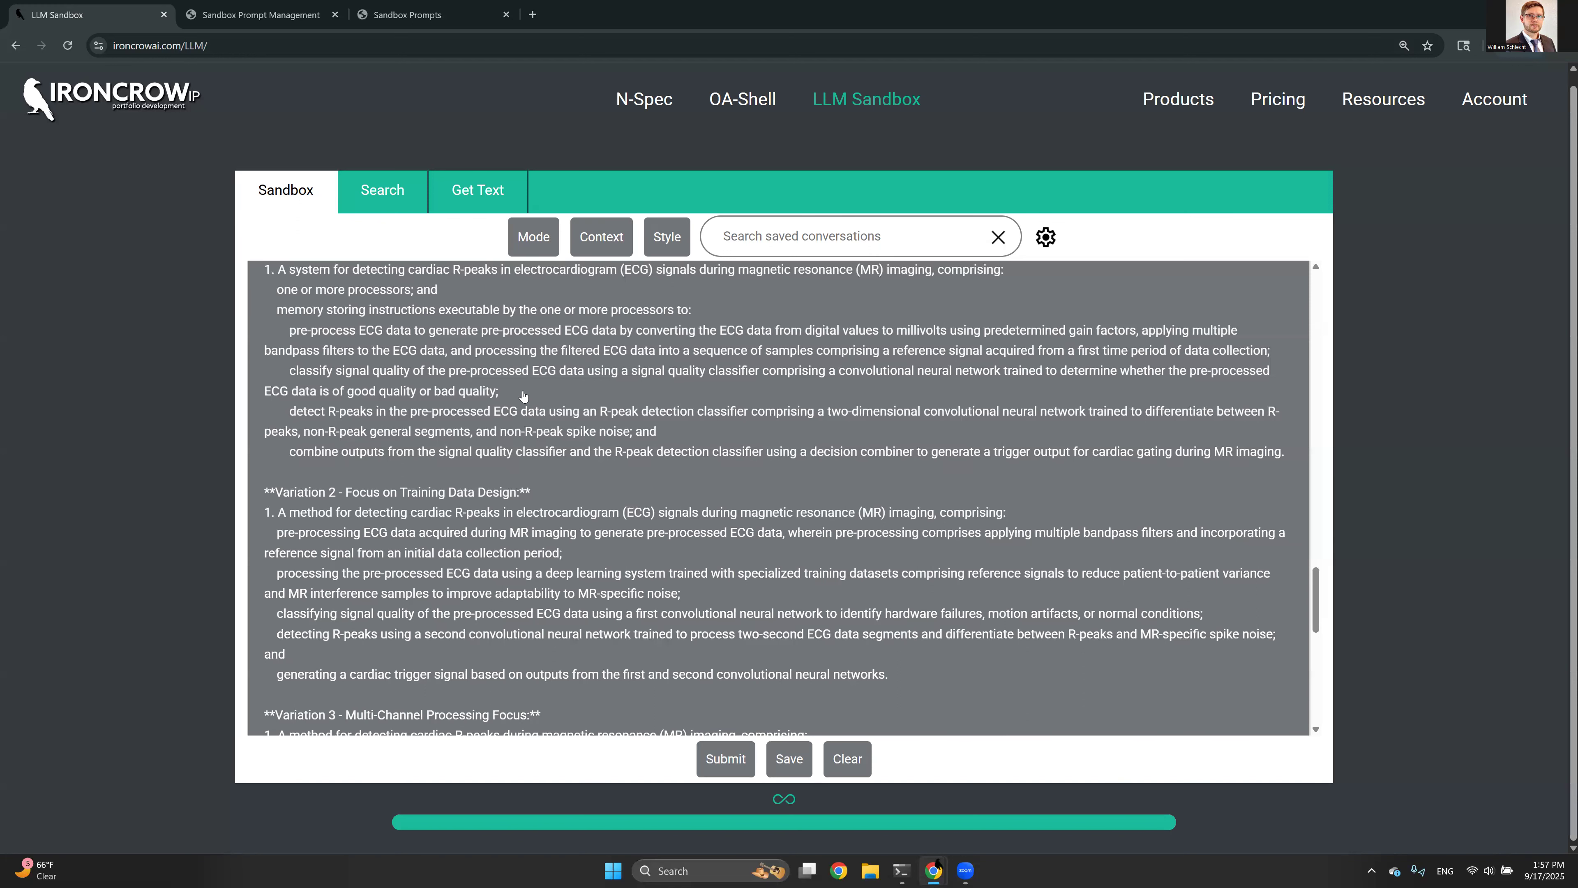
{"action": "scroll", "coordinate": [523, 395], "scroll_direction": "down", "scroll_amount": 5}
{"action": "scroll", "coordinate": [505, 451], "scroll_direction": "down", "scroll_amount": 5}
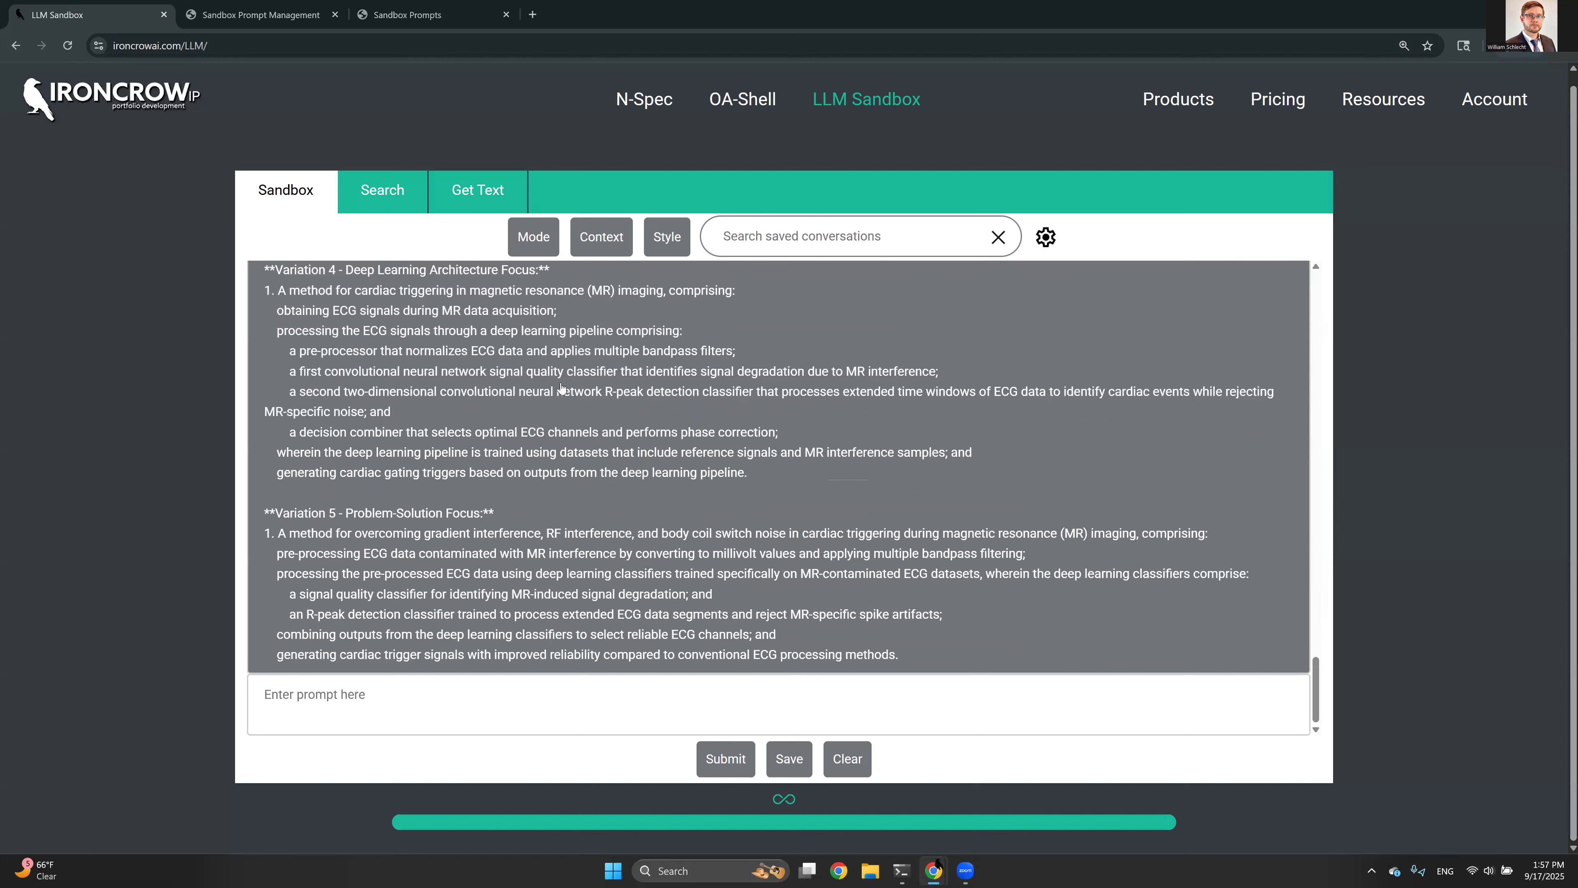
Step: Clear the conversation and switch the operation mode to the custom prompt "Inventor questions"
{"action": "left_click", "coordinate": [844, 758]}
{"action": "left_click", "coordinate": [523, 249]}
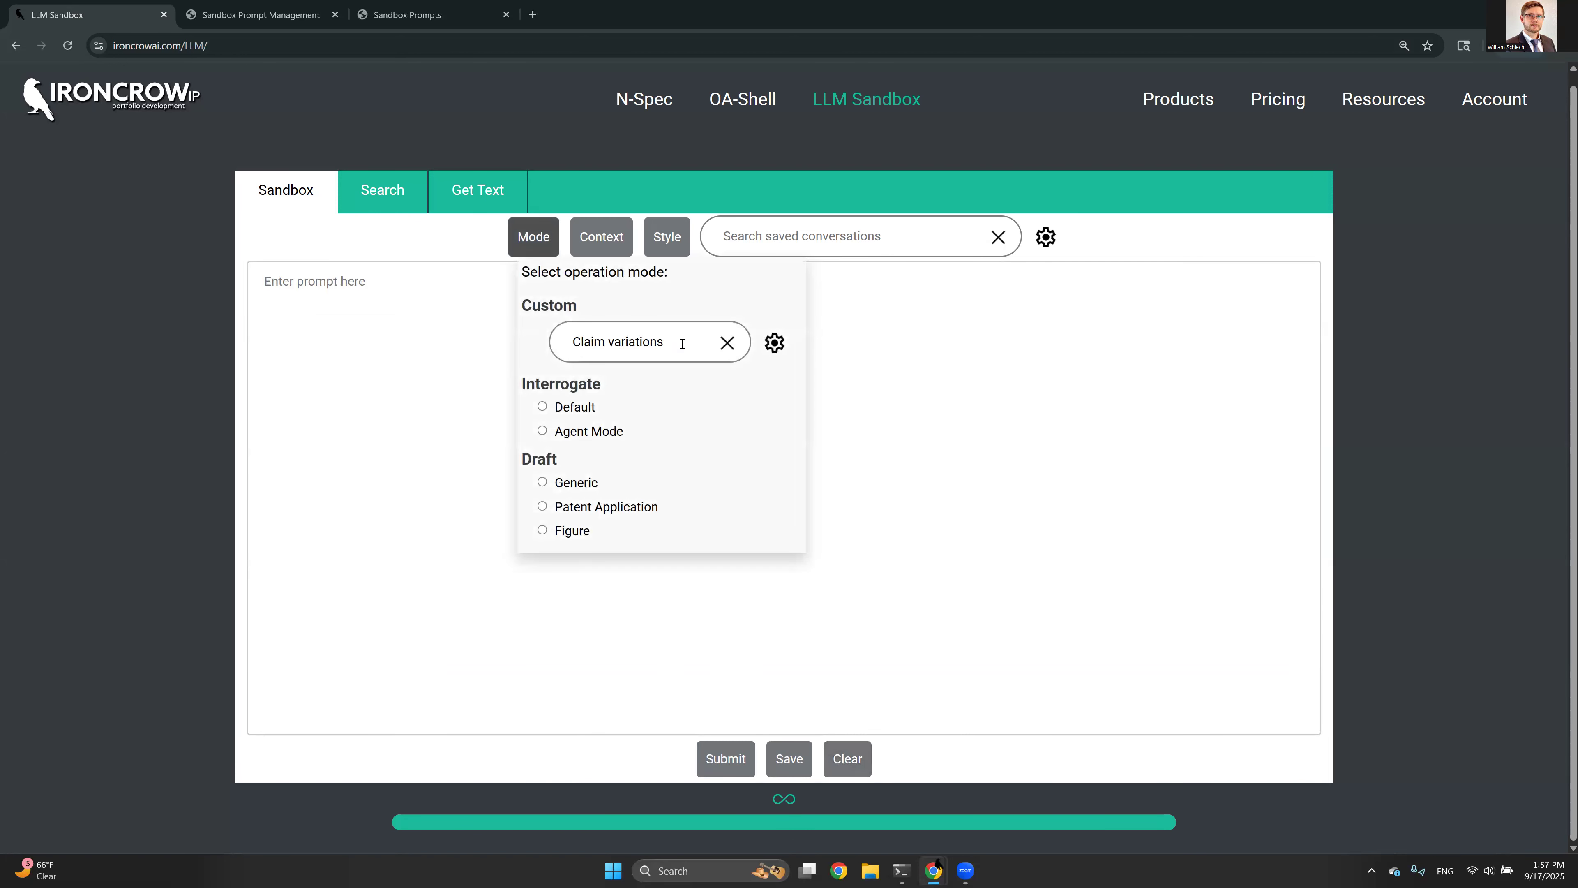
{"action": "left_click", "coordinate": [727, 346]}
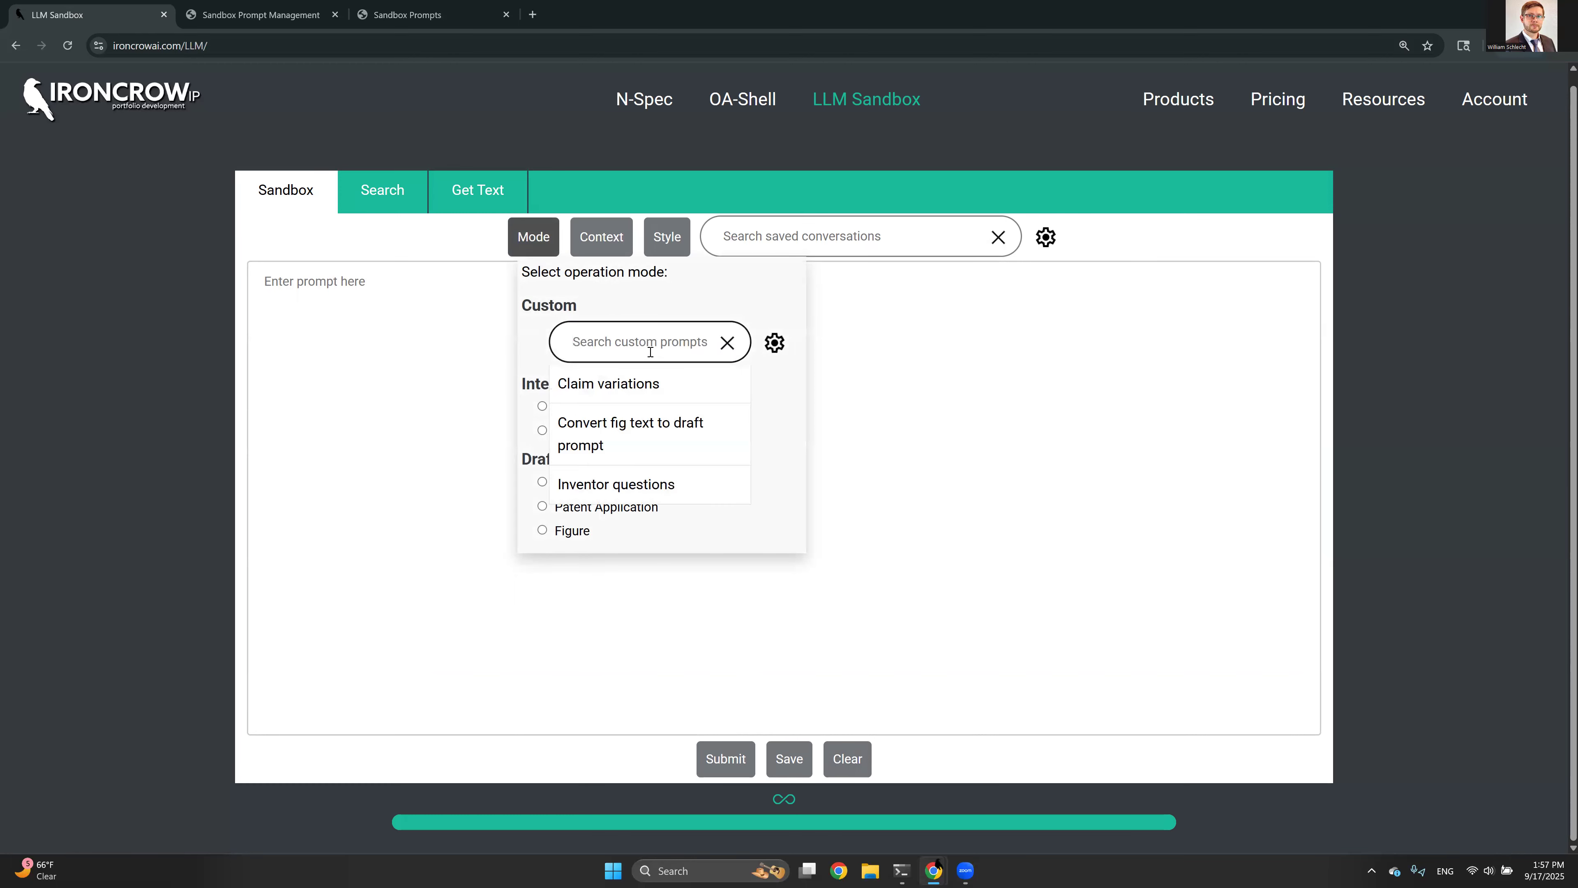
{"action": "left_click", "coordinate": [600, 489]}
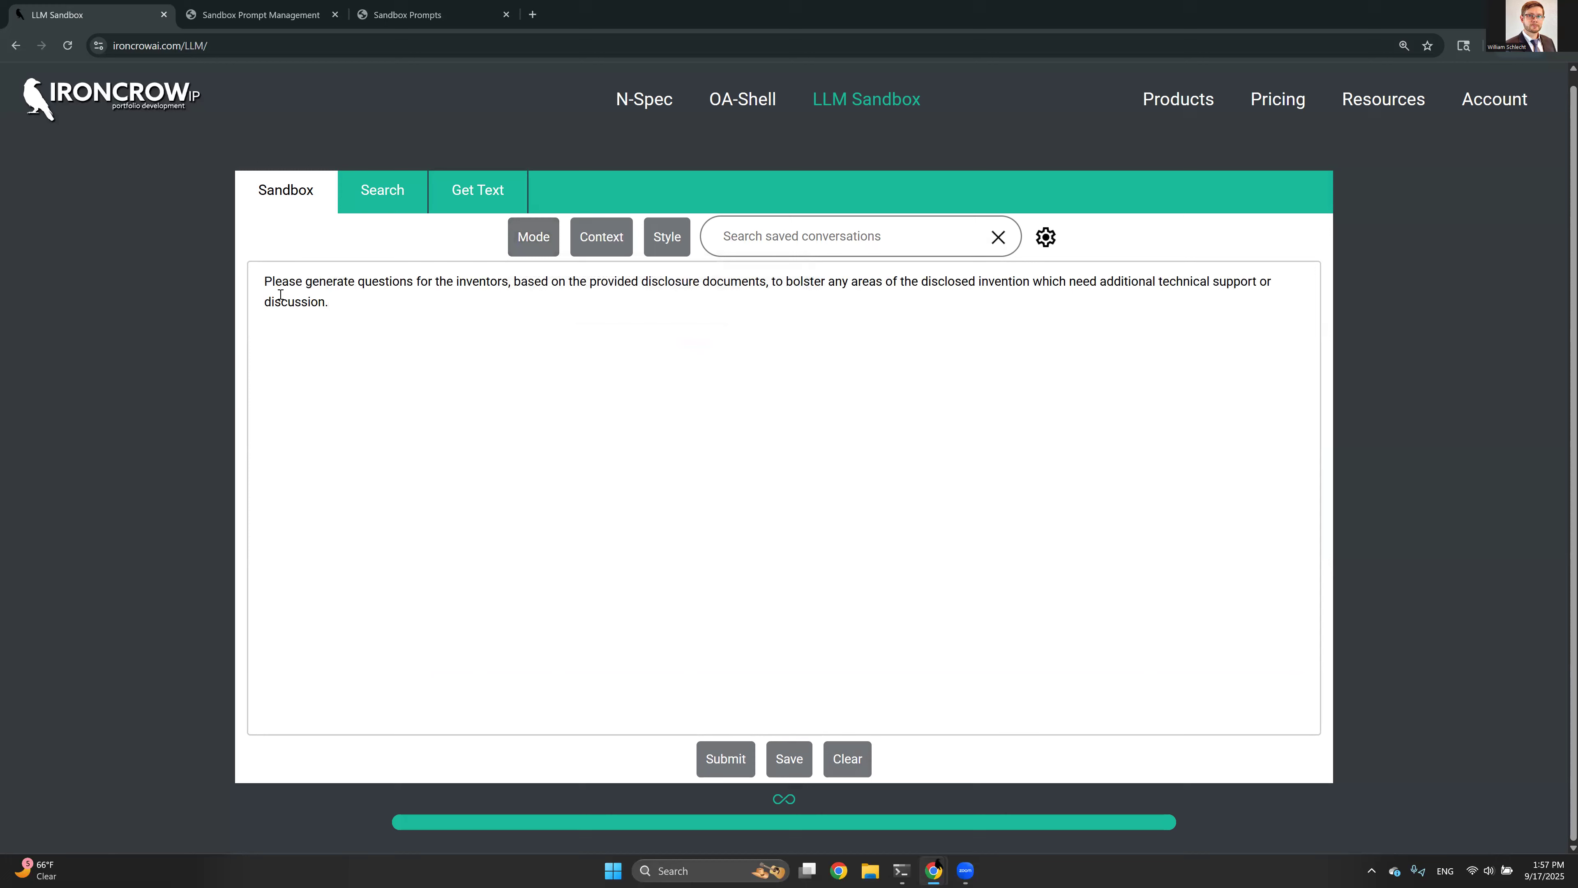
Step: Open the "Inventor questions" prompt for editing in the prompt manager and enlarge its system role field to read the full instructions
{"action": "left_click", "coordinate": [261, 14]}
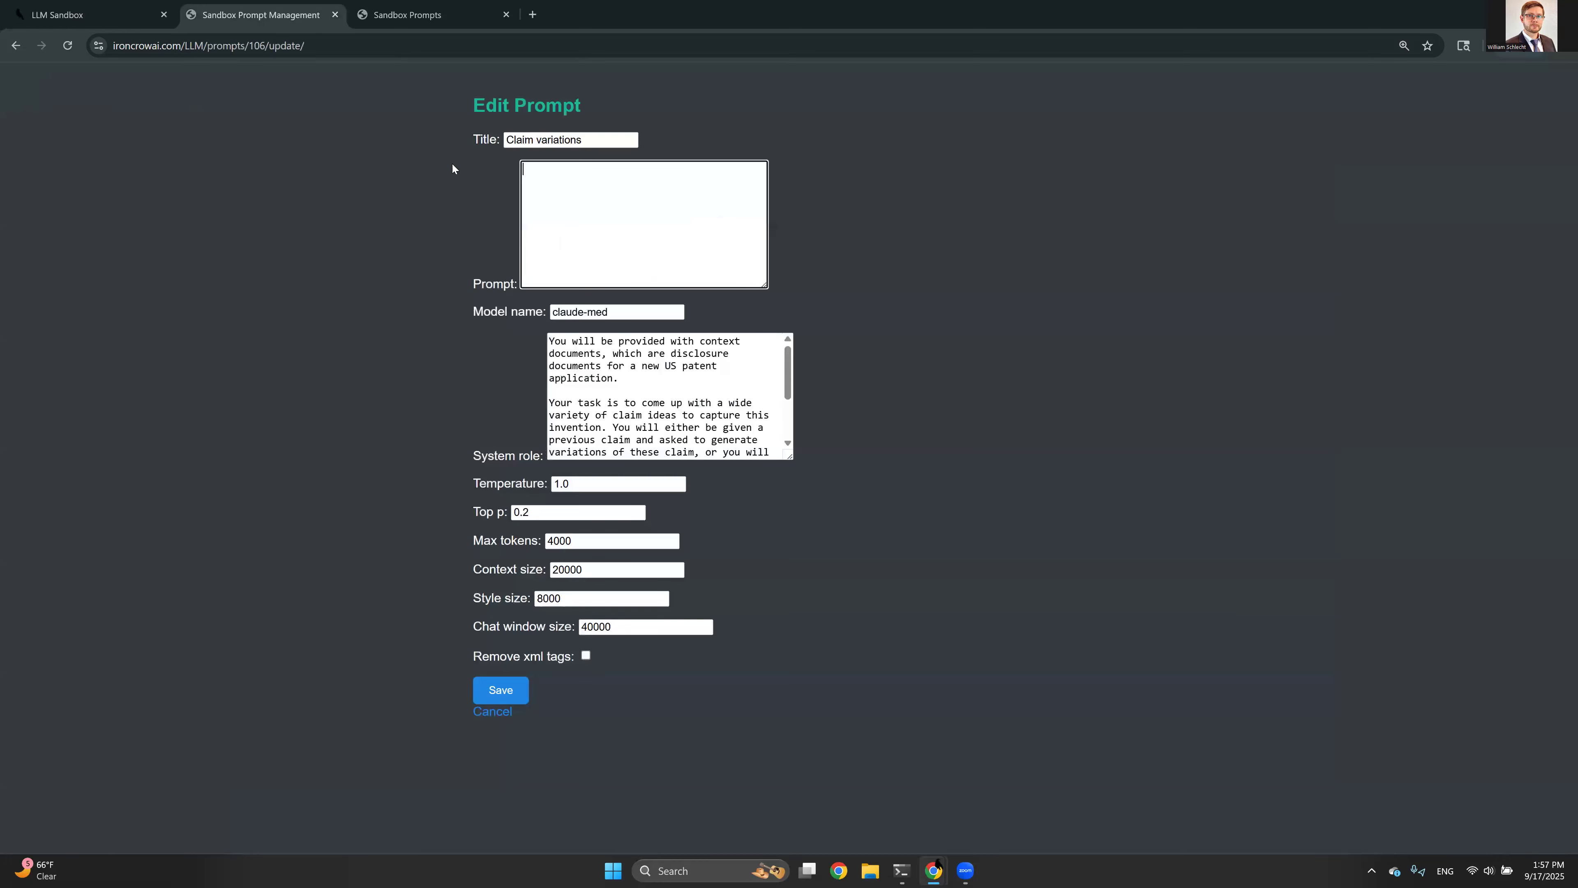
{"action": "left_click", "coordinate": [16, 46]}
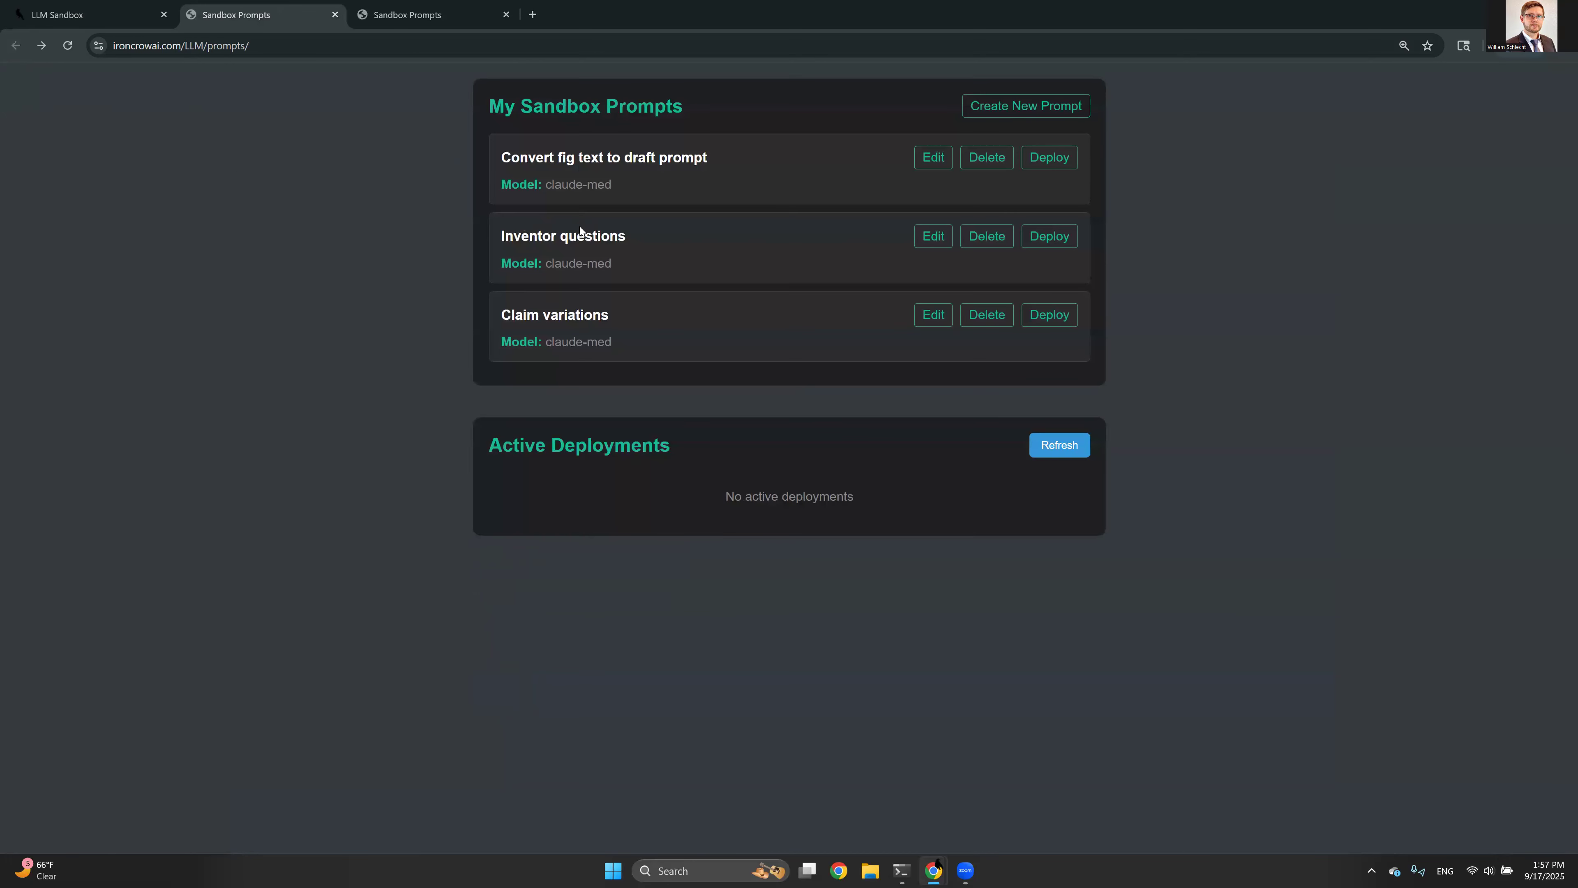
{"action": "left_click", "coordinate": [918, 237]}
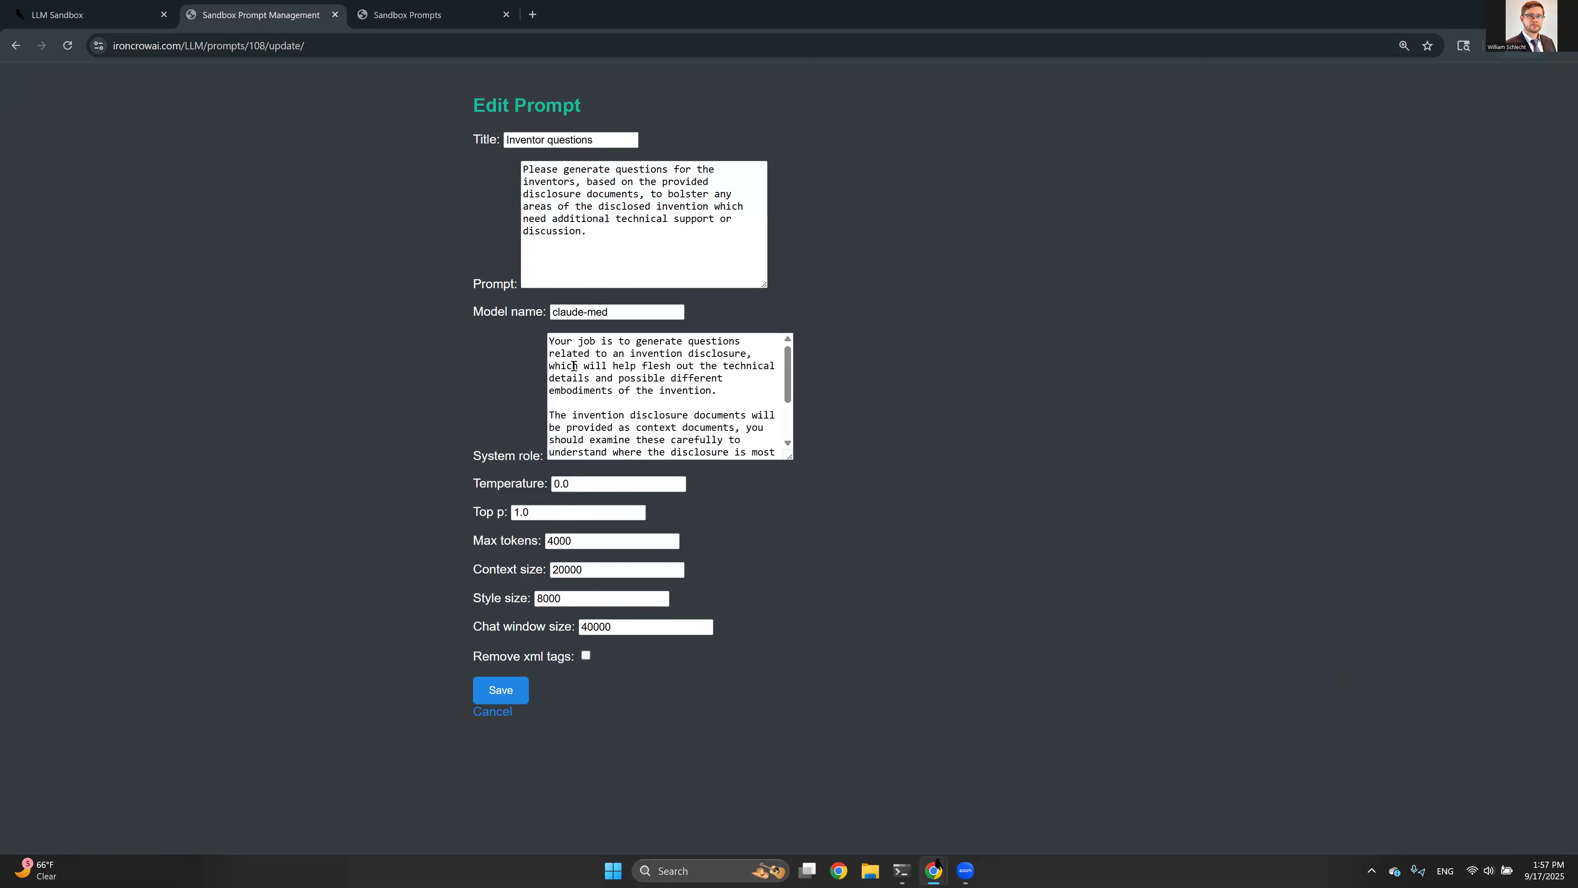
{"action": "left_click_drag", "start_coordinate": [789, 456], "coordinate": [861, 535]}
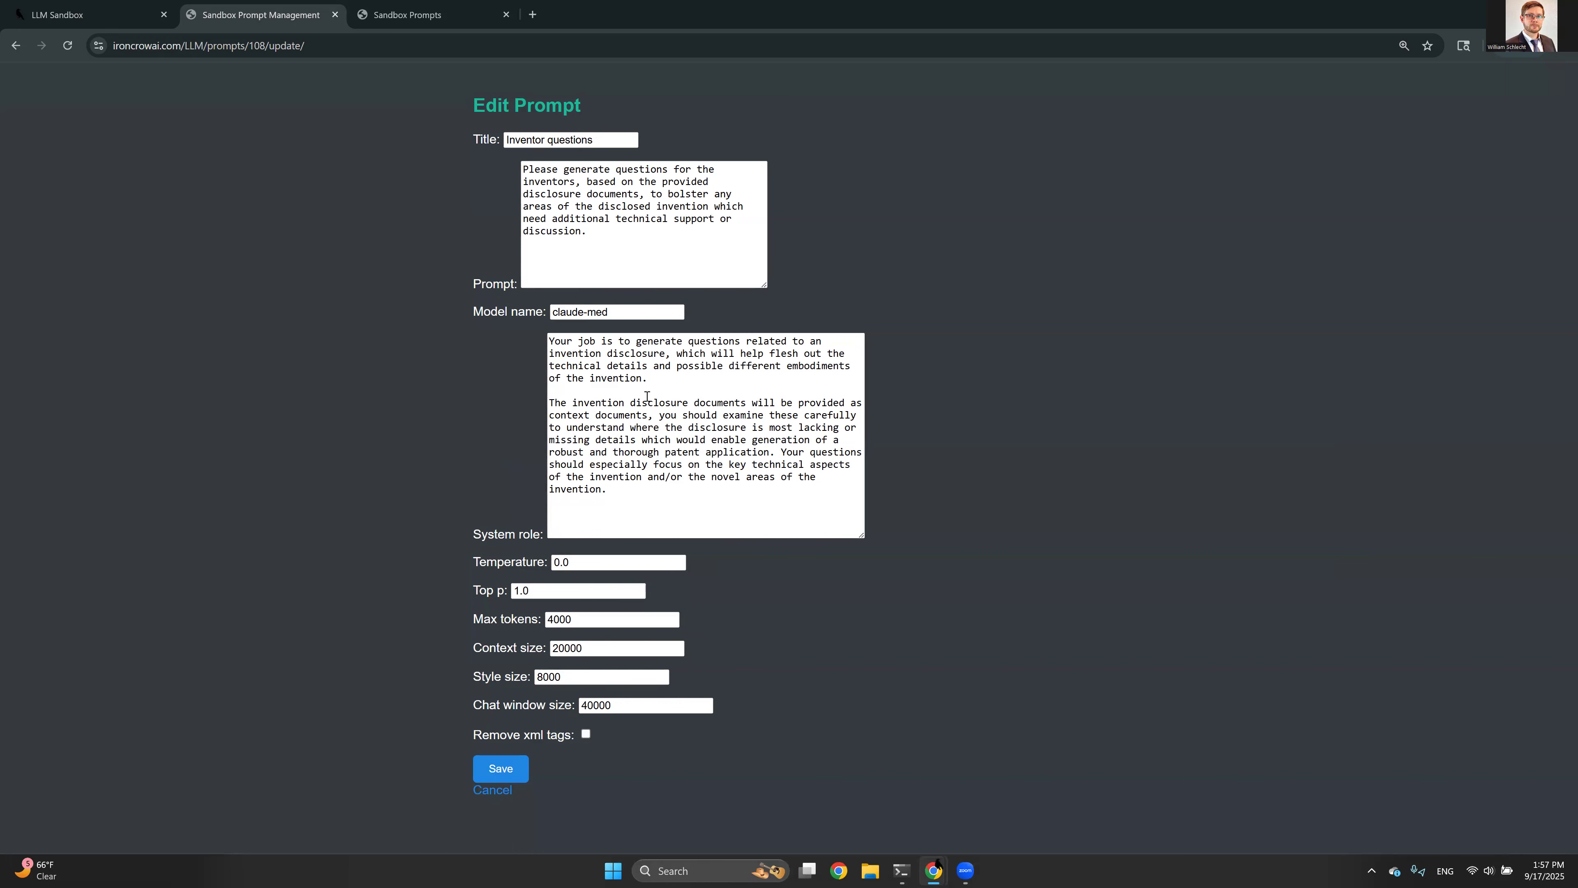
Step: Return to the sandbox and review the mode, context files and style files selected for the inventor questions prompt
{"action": "left_click", "coordinate": [88, 15]}
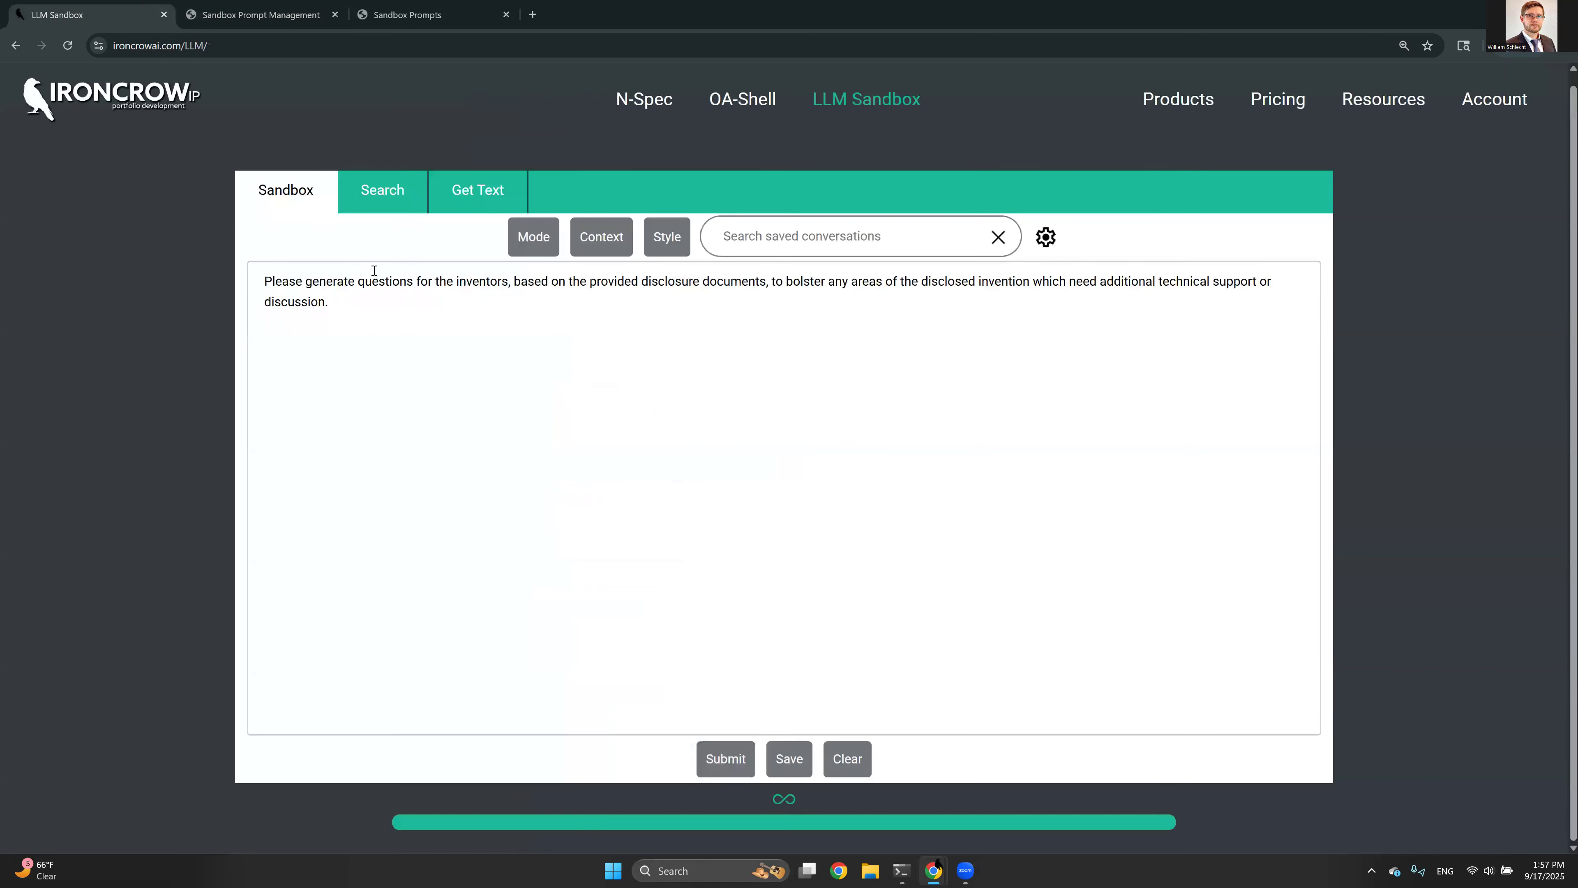
{"action": "left_click", "coordinate": [532, 242]}
{"action": "left_click", "coordinate": [619, 244]}
{"action": "left_click", "coordinate": [665, 241]}
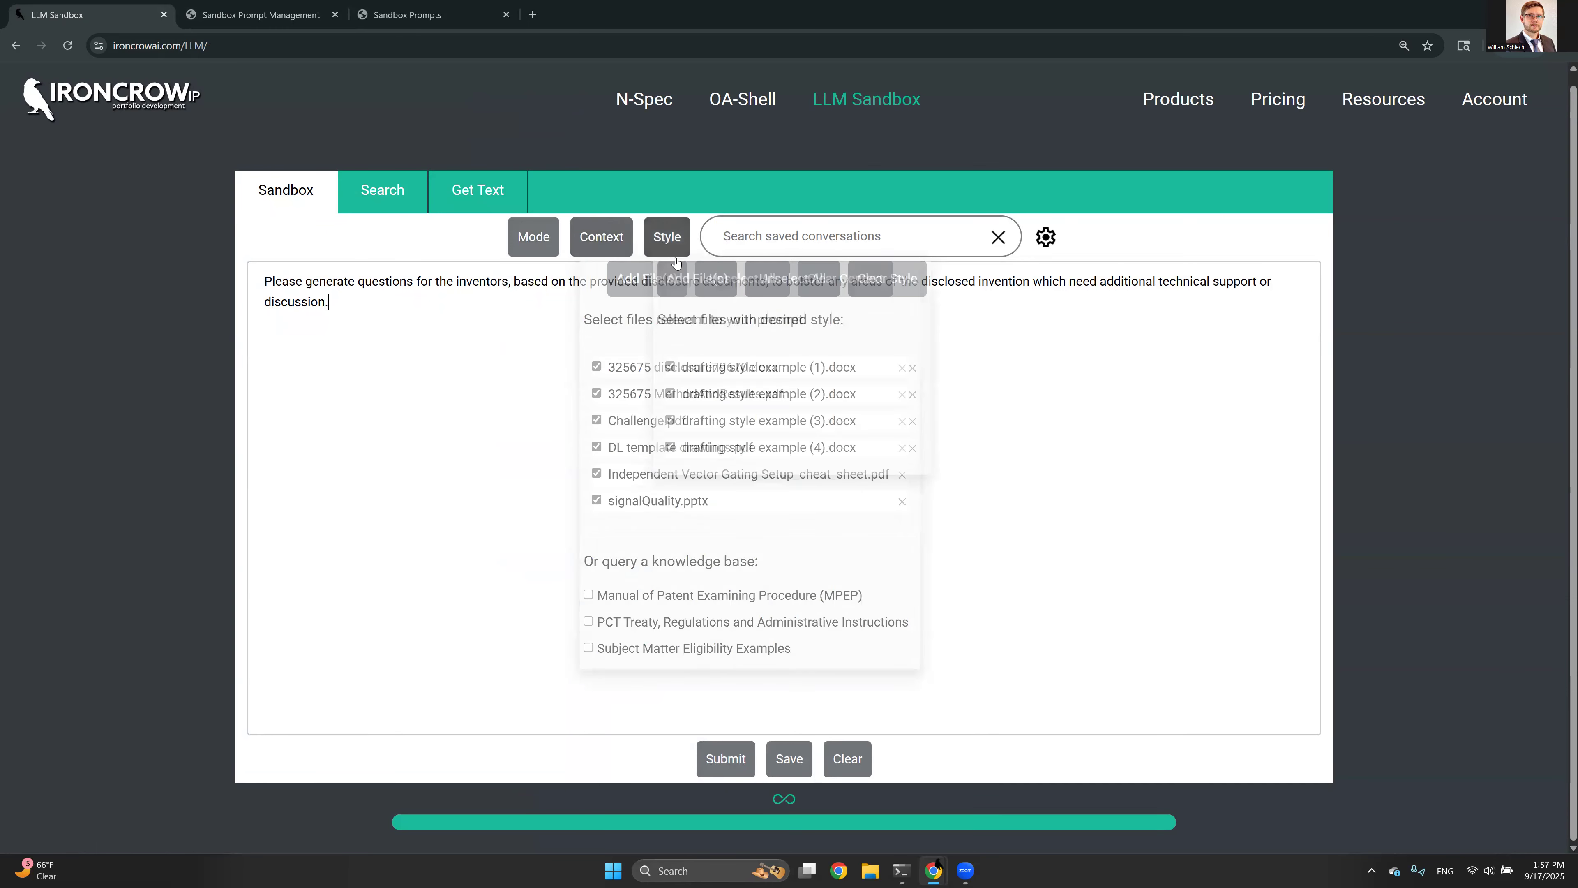
Step: Deselect all of the drafting style example files
{"action": "left_click", "coordinate": [781, 280]}
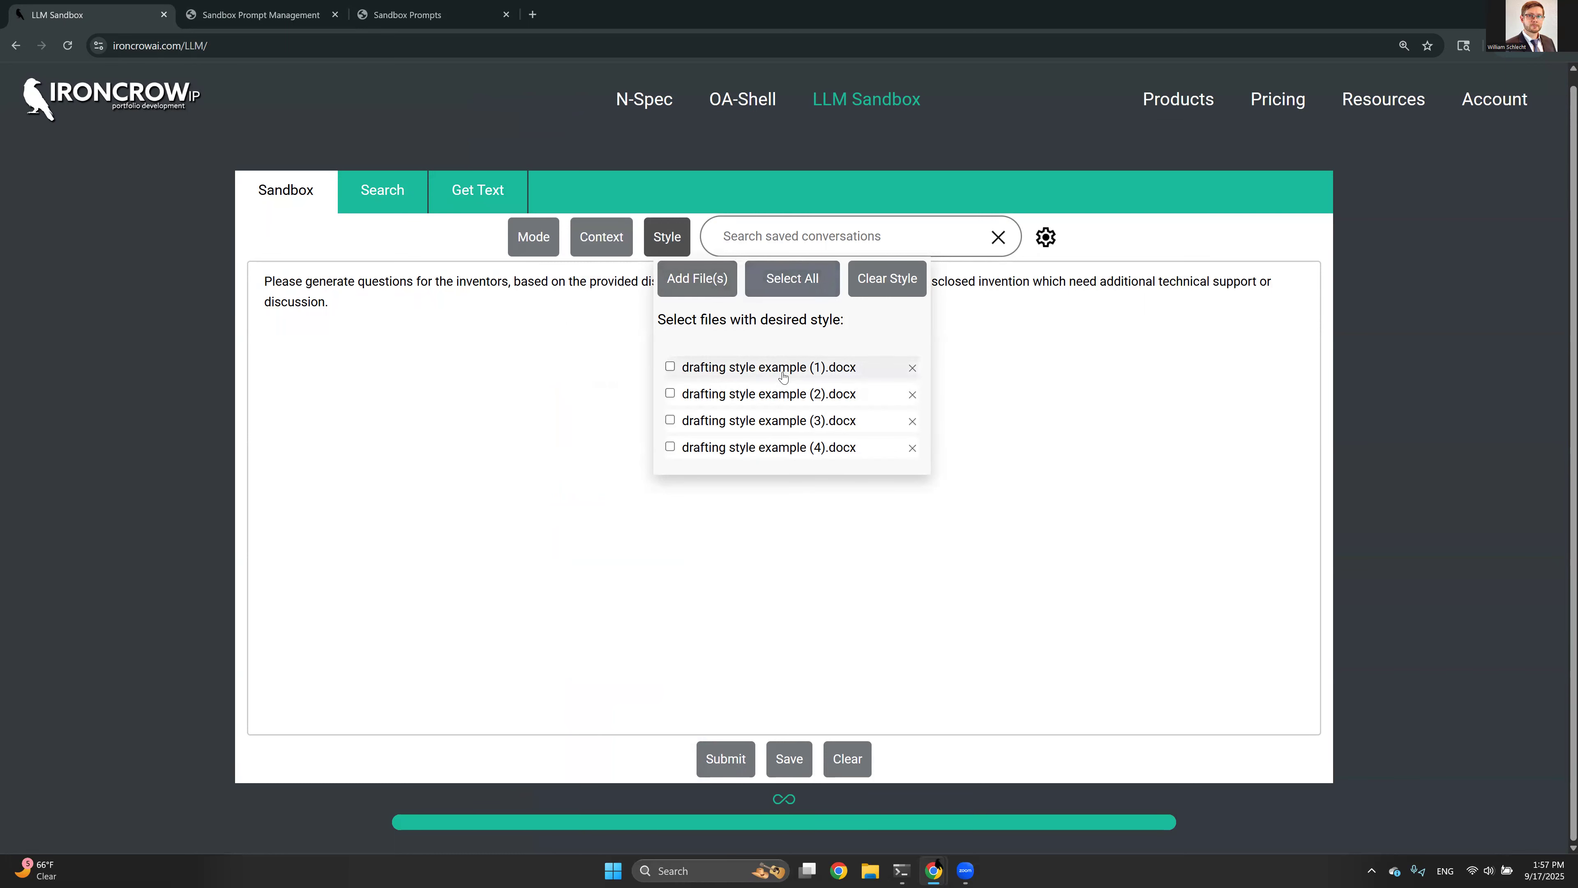
{"action": "left_click", "coordinate": [780, 280]}
{"action": "left_click", "coordinate": [781, 280]}
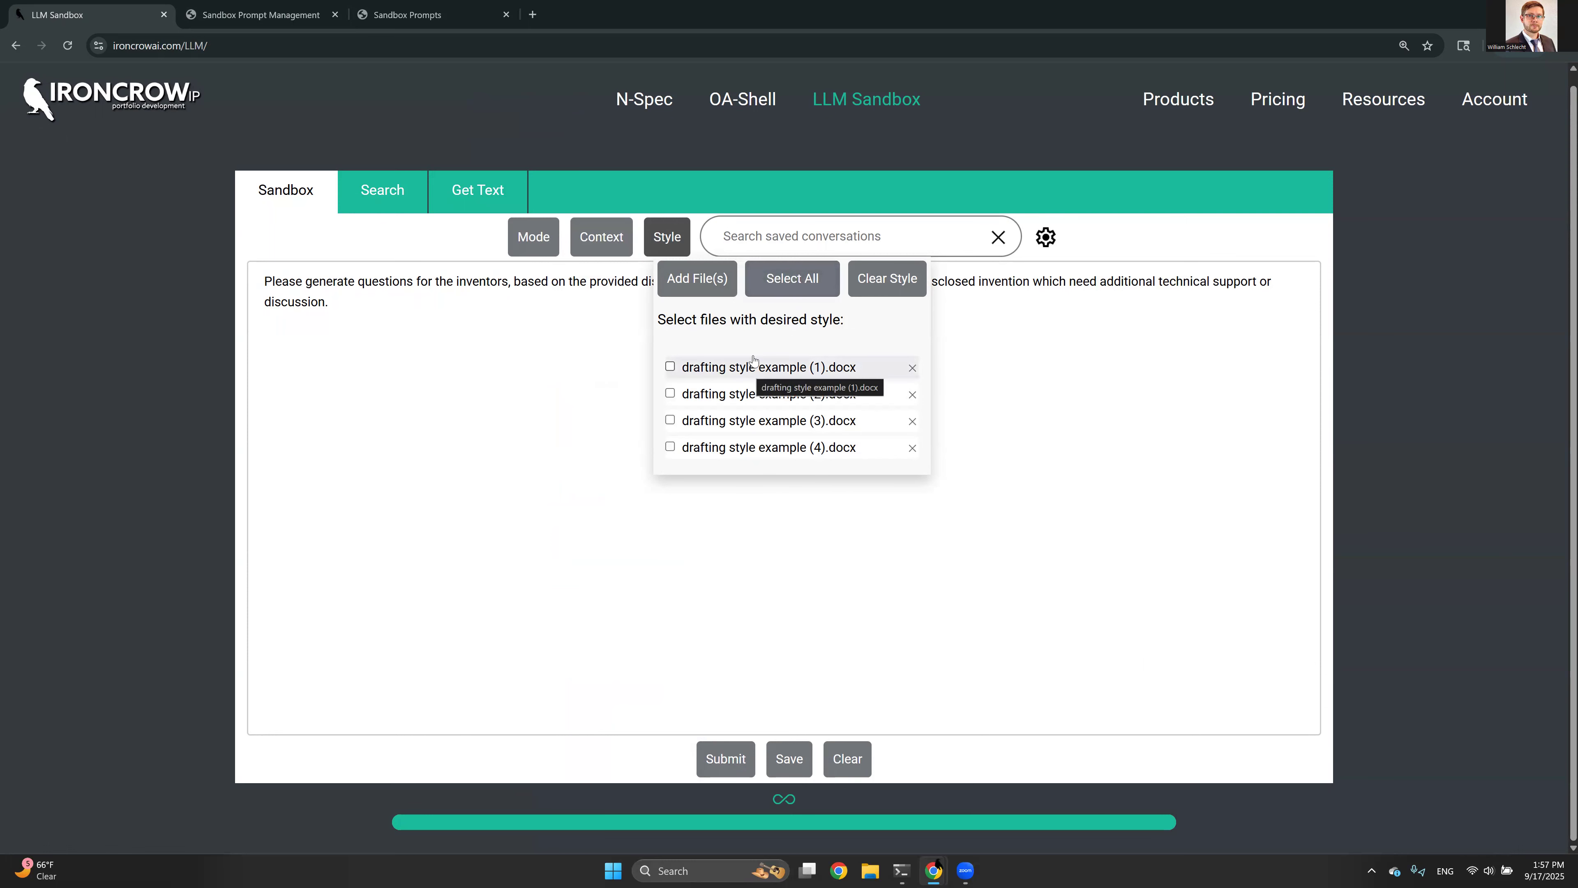
Step: Remove "drafting style example (1).docx" from the style files and clear all remaining style files
{"action": "left_click", "coordinate": [912, 367]}
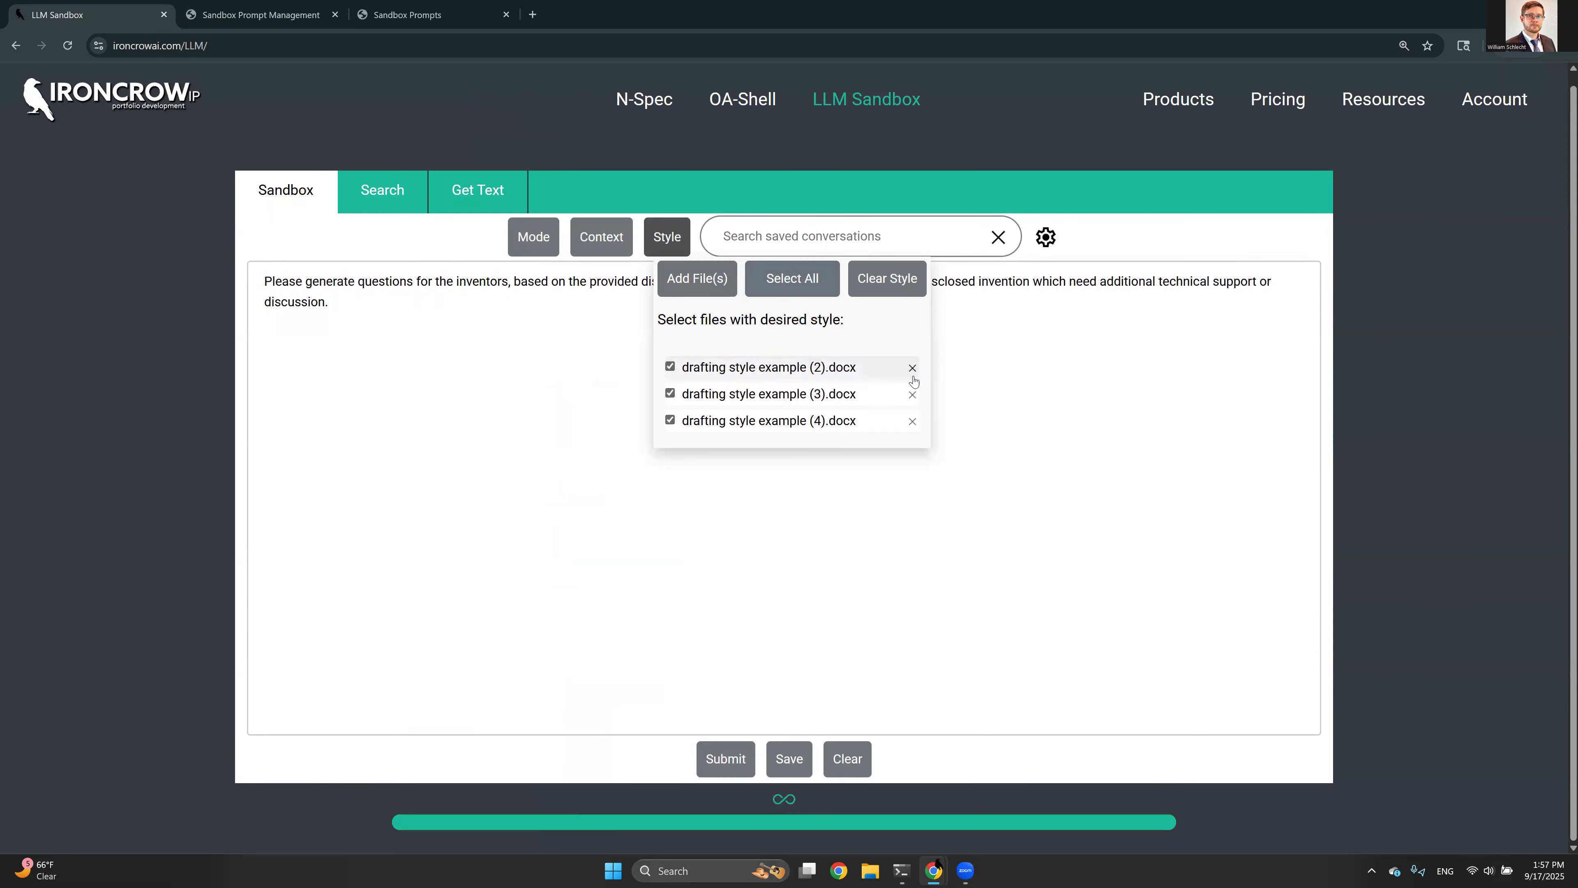
{"action": "left_click", "coordinate": [880, 287]}
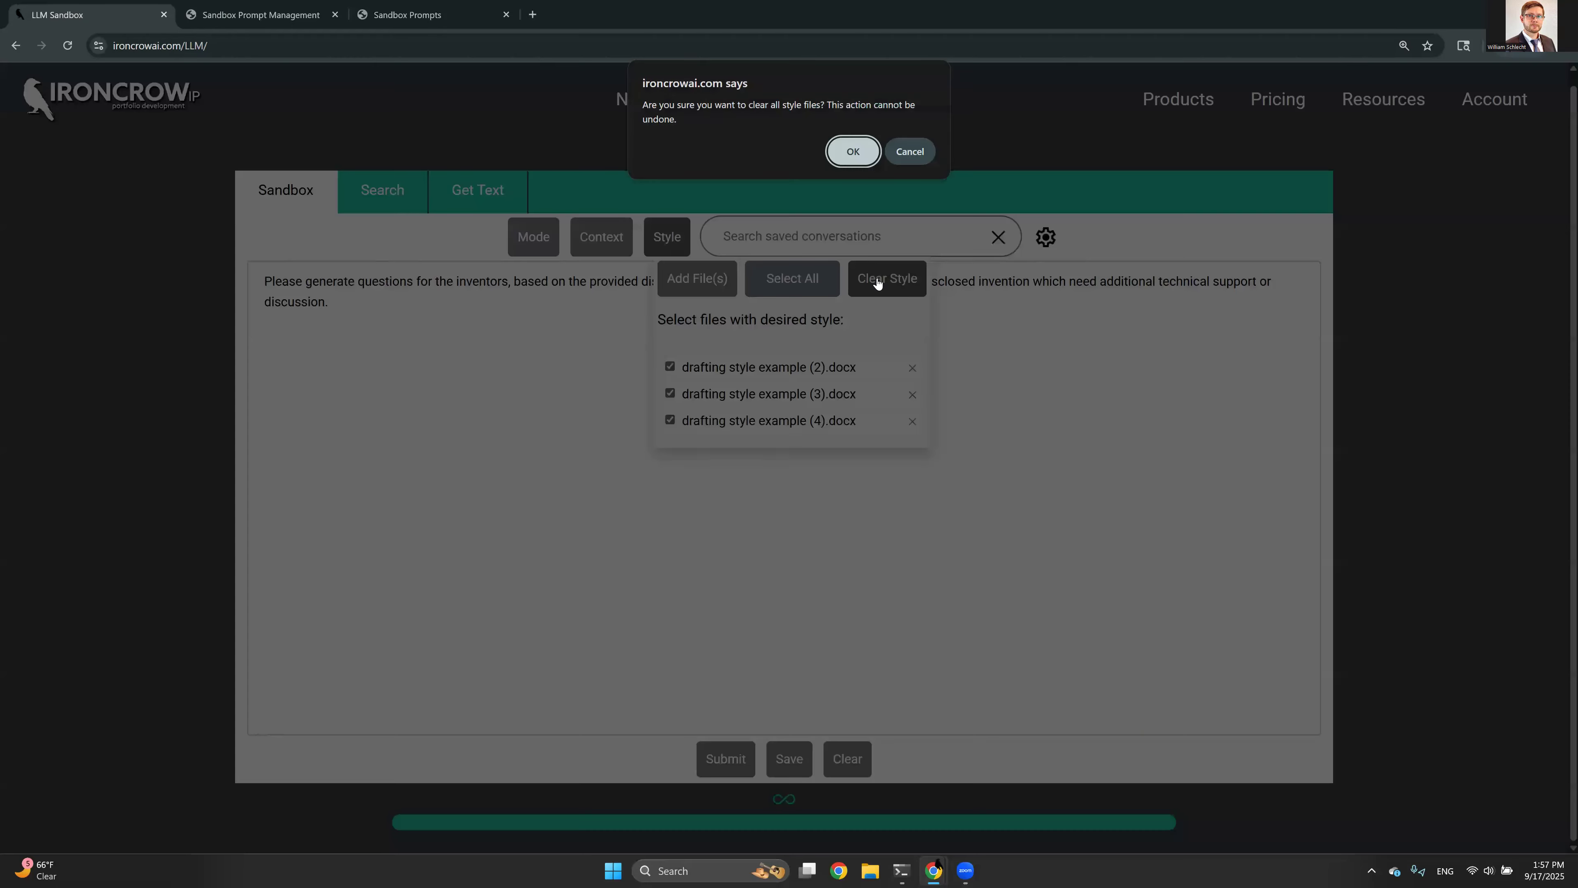
{"action": "left_click", "coordinate": [856, 152]}
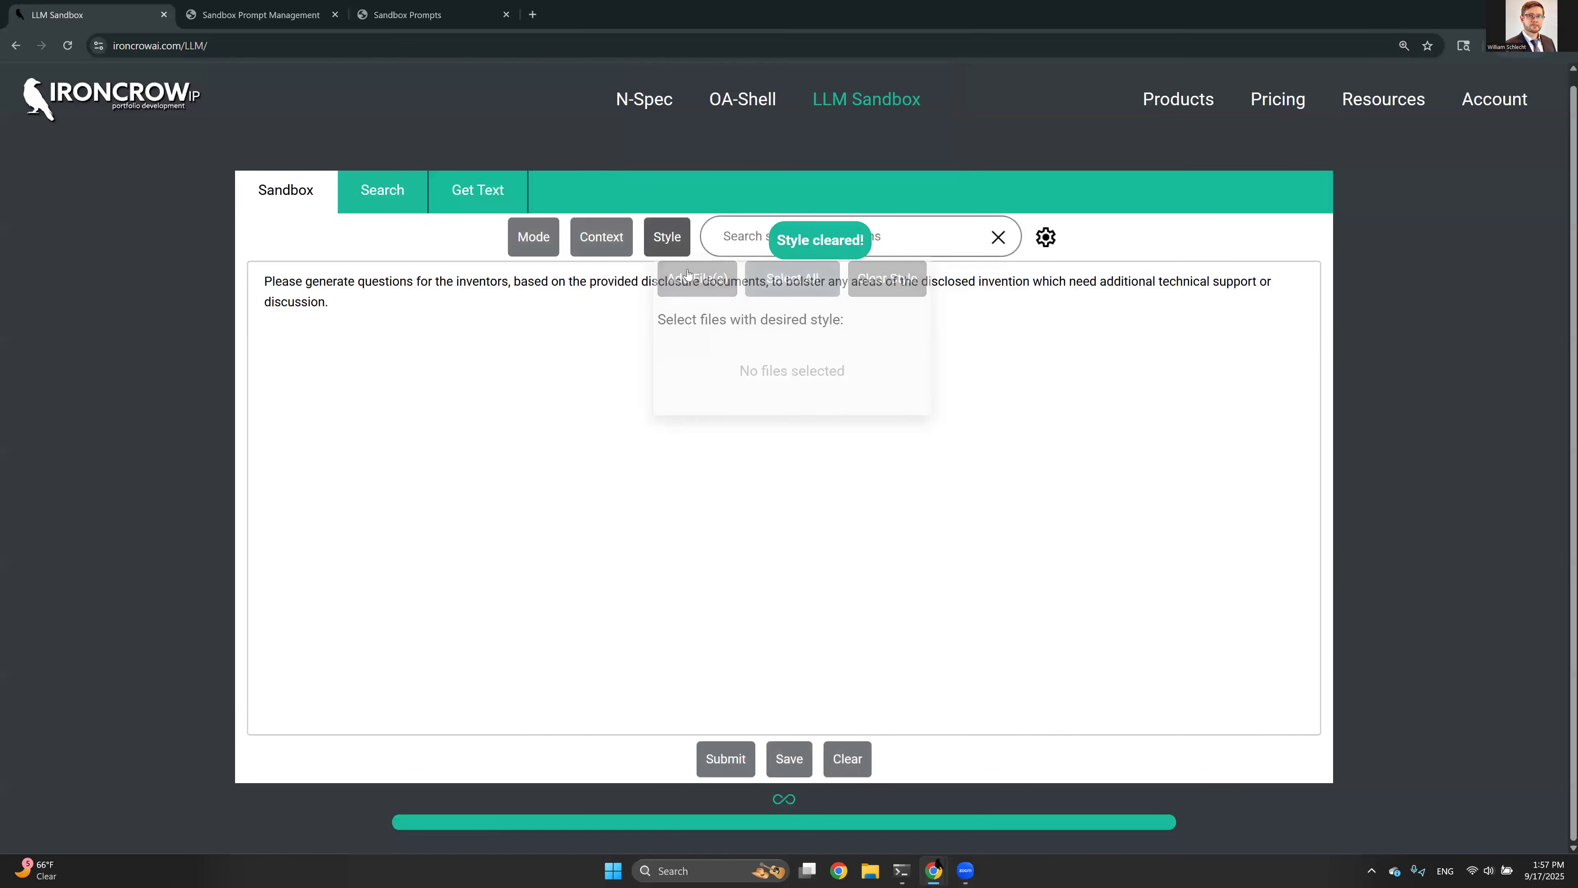
Step: Try the MPEP, PCT Treaty and Subject Matter Eligibility Examples knowledge bases as context, and deselect them again
{"action": "left_click", "coordinate": [614, 239]}
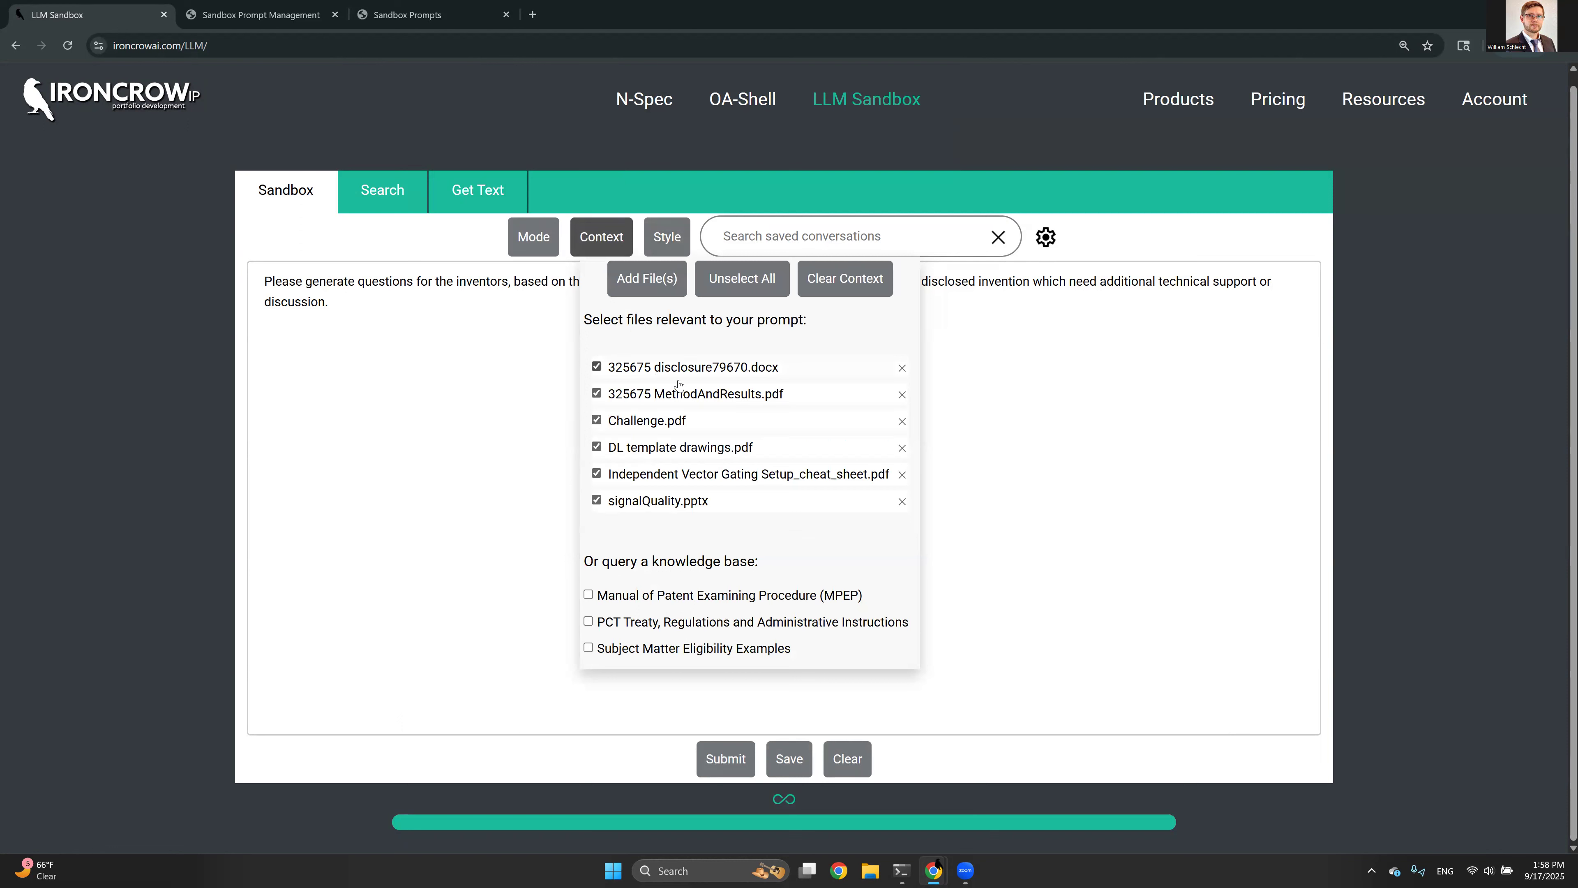
{"action": "left_click", "coordinate": [639, 598]}
{"action": "left_click", "coordinate": [626, 624]}
{"action": "left_click", "coordinate": [622, 650]}
{"action": "left_click", "coordinate": [620, 622]}
{"action": "left_click", "coordinate": [619, 595]}
{"action": "left_click", "coordinate": [635, 598]}
{"action": "mouse_move", "coordinate": [557, 248]}
{"action": "left_click", "coordinate": [649, 595]}
{"action": "left_click", "coordinate": [646, 648]}
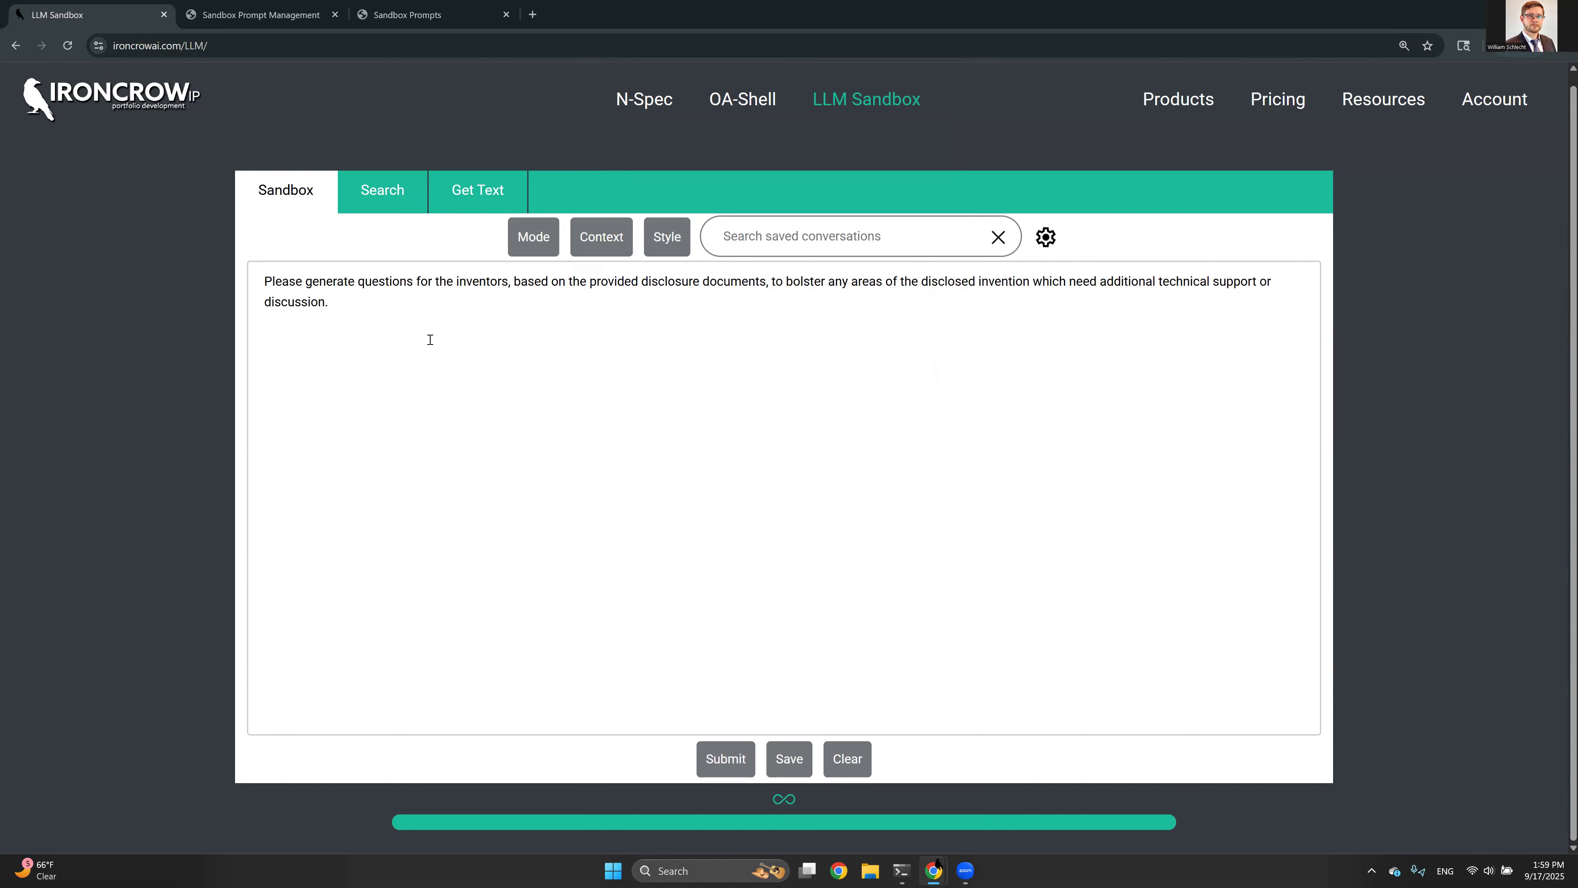
Step: Check the operation mode and context files, and submit the prompt to generate the inventor questions
{"action": "left_click", "coordinate": [518, 243]}
{"action": "left_click", "coordinate": [594, 251]}
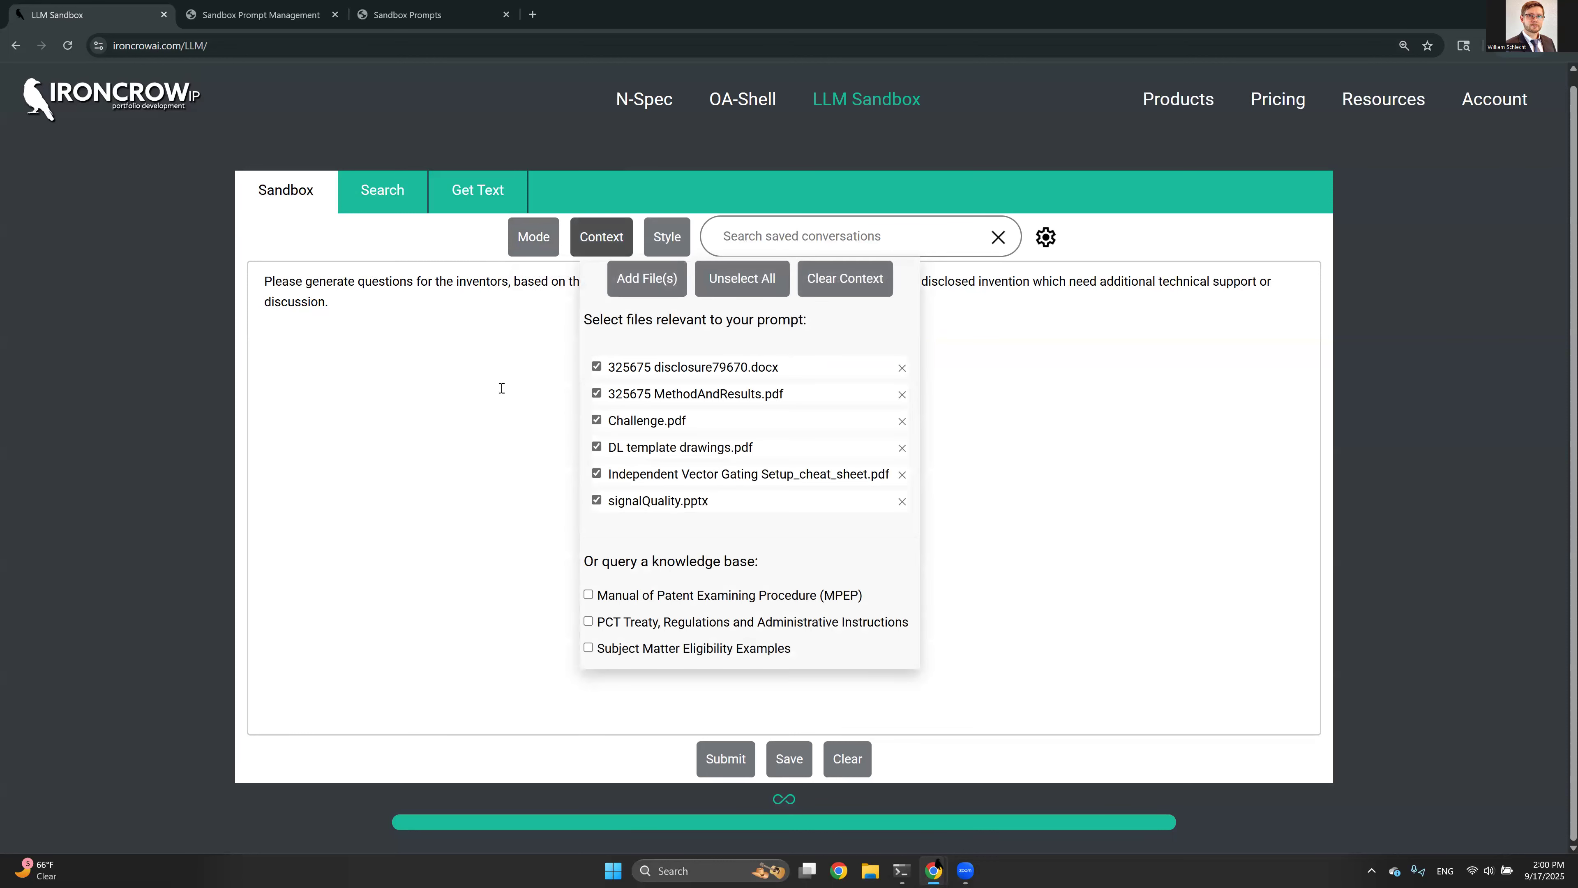
{"action": "left_click", "coordinate": [715, 767]}
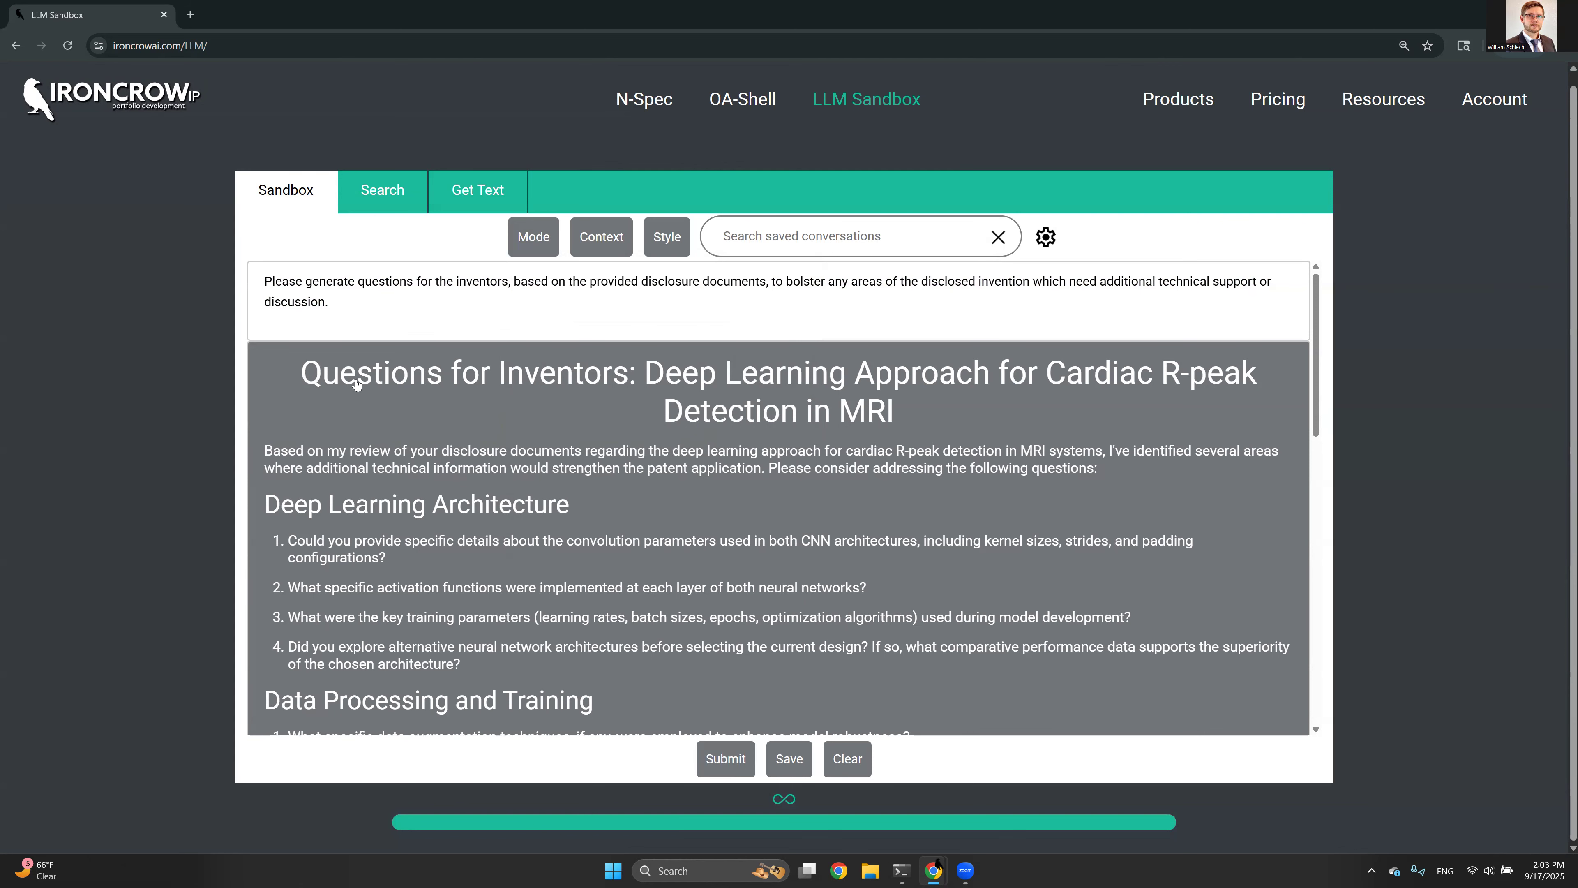
Step: Read through the generated inventor questions from Deep Learning Architecture to Future Development and return to the first sections
{"action": "scroll", "coordinate": [356, 383], "scroll_direction": "down", "scroll_amount": 3}
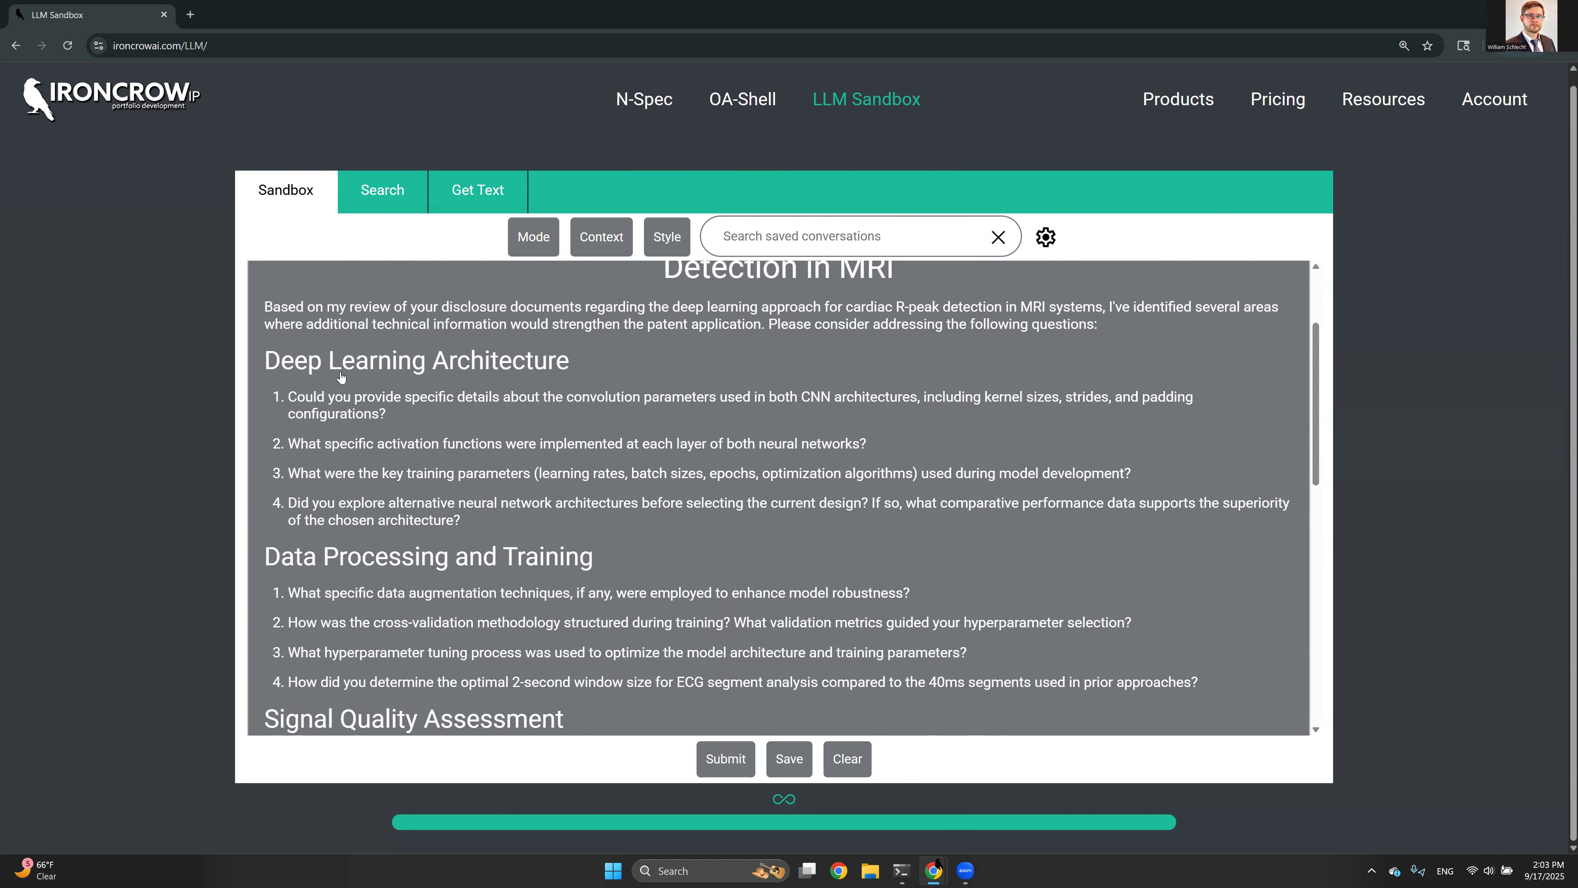
{"action": "scroll", "coordinate": [392, 361], "scroll_direction": "down", "scroll_amount": 1}
{"action": "scroll", "coordinate": [385, 357], "scroll_direction": "down", "scroll_amount": 2}
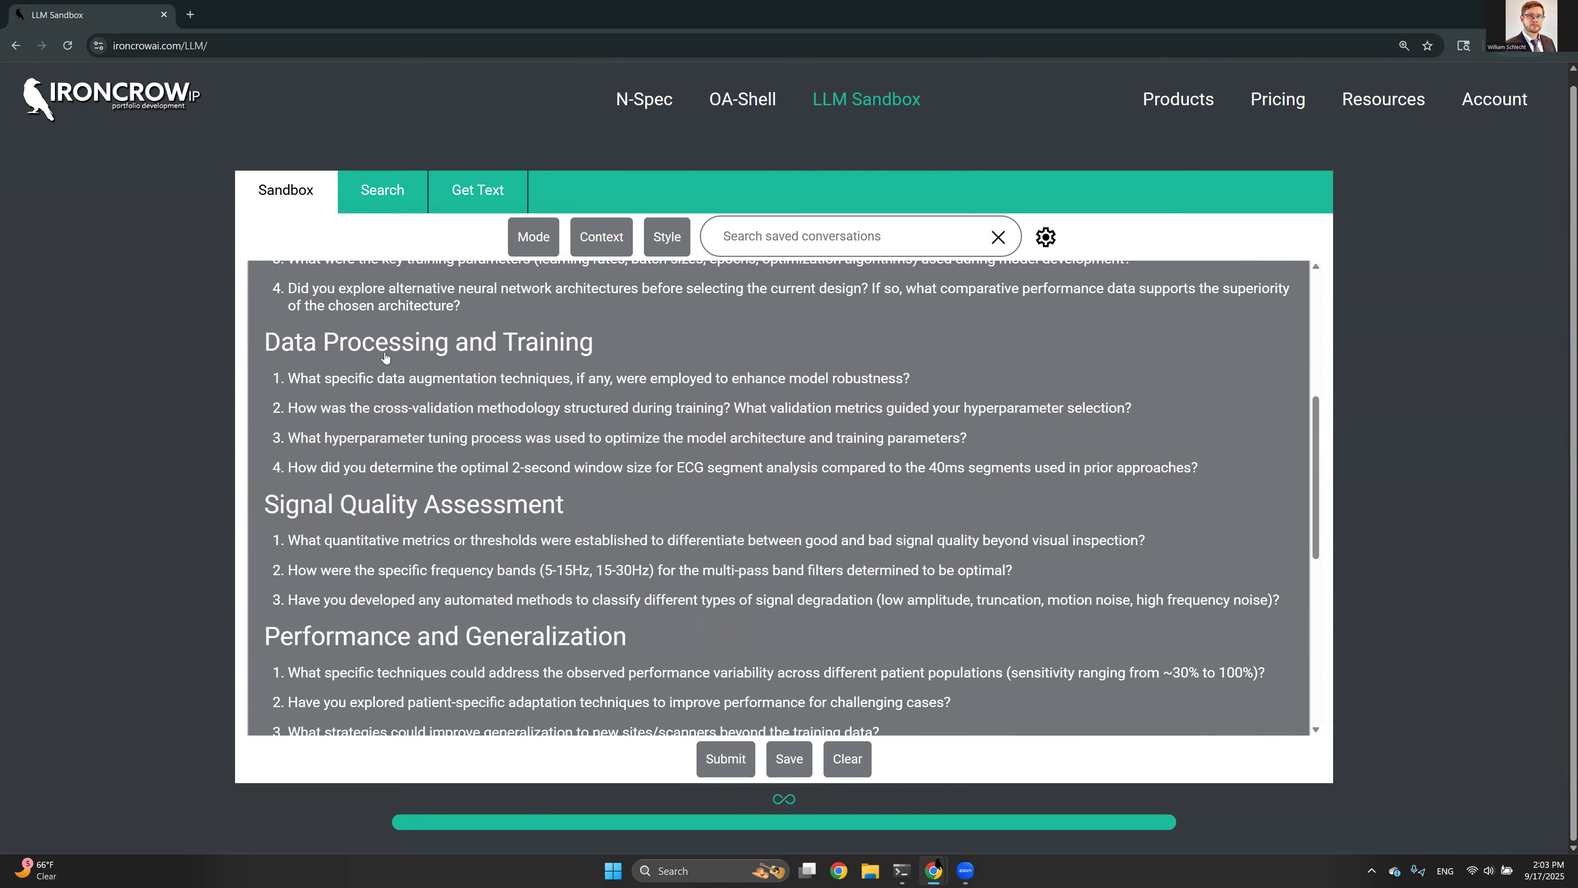
{"action": "scroll", "coordinate": [385, 357], "scroll_direction": "down", "scroll_amount": 1}
{"action": "scroll", "coordinate": [385, 356], "scroll_direction": "down", "scroll_amount": 5}
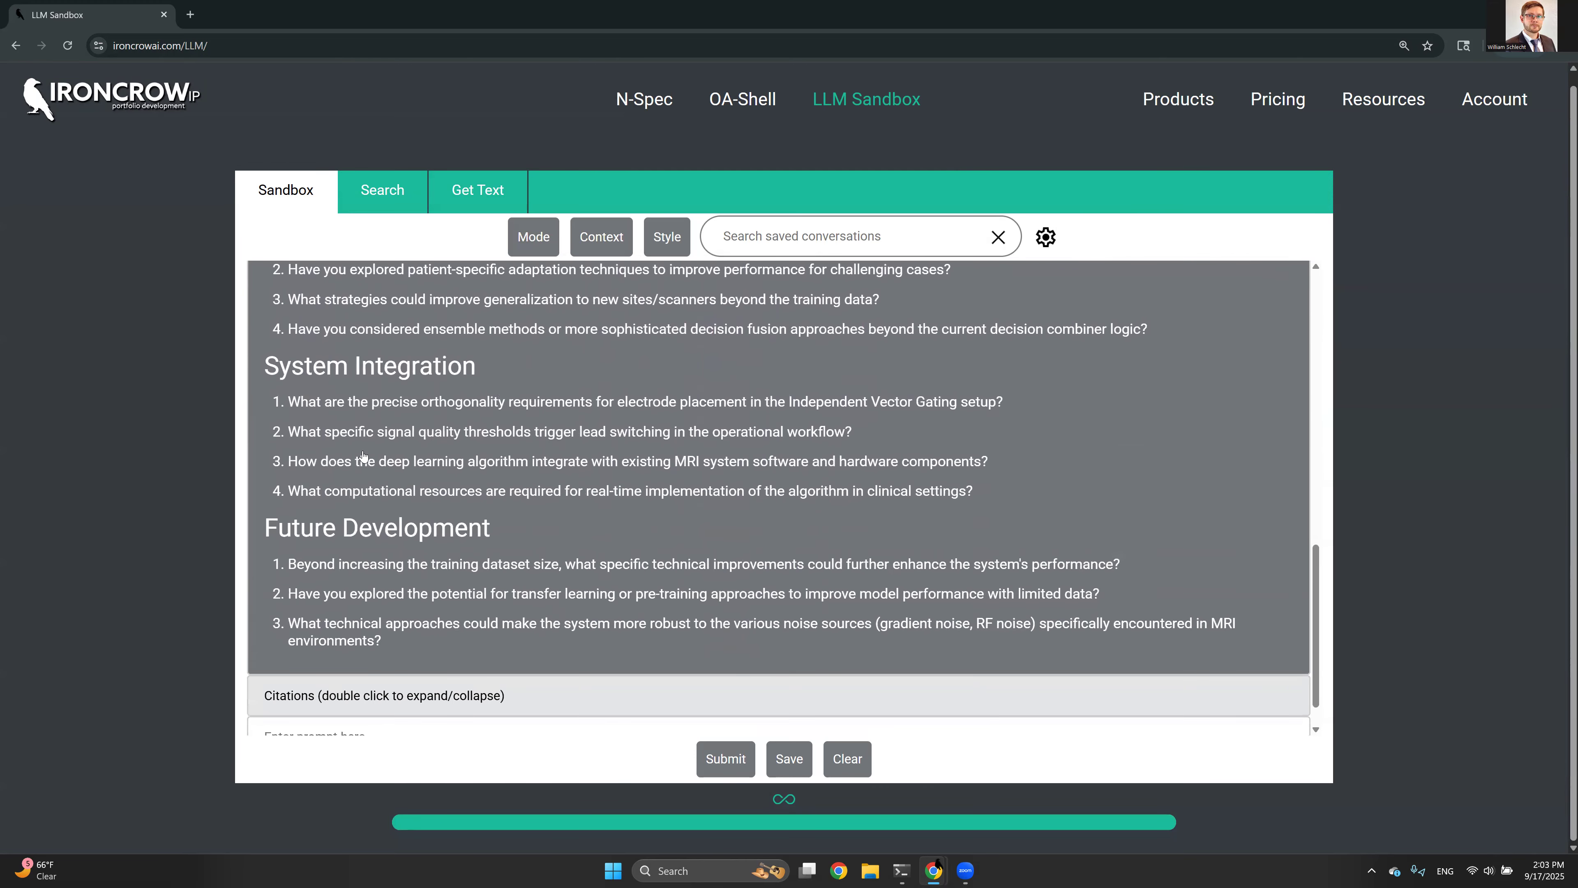
{"action": "scroll", "coordinate": [379, 469], "scroll_direction": "up", "scroll_amount": 6}
{"action": "scroll", "coordinate": [382, 473], "scroll_direction": "up", "scroll_amount": 1}
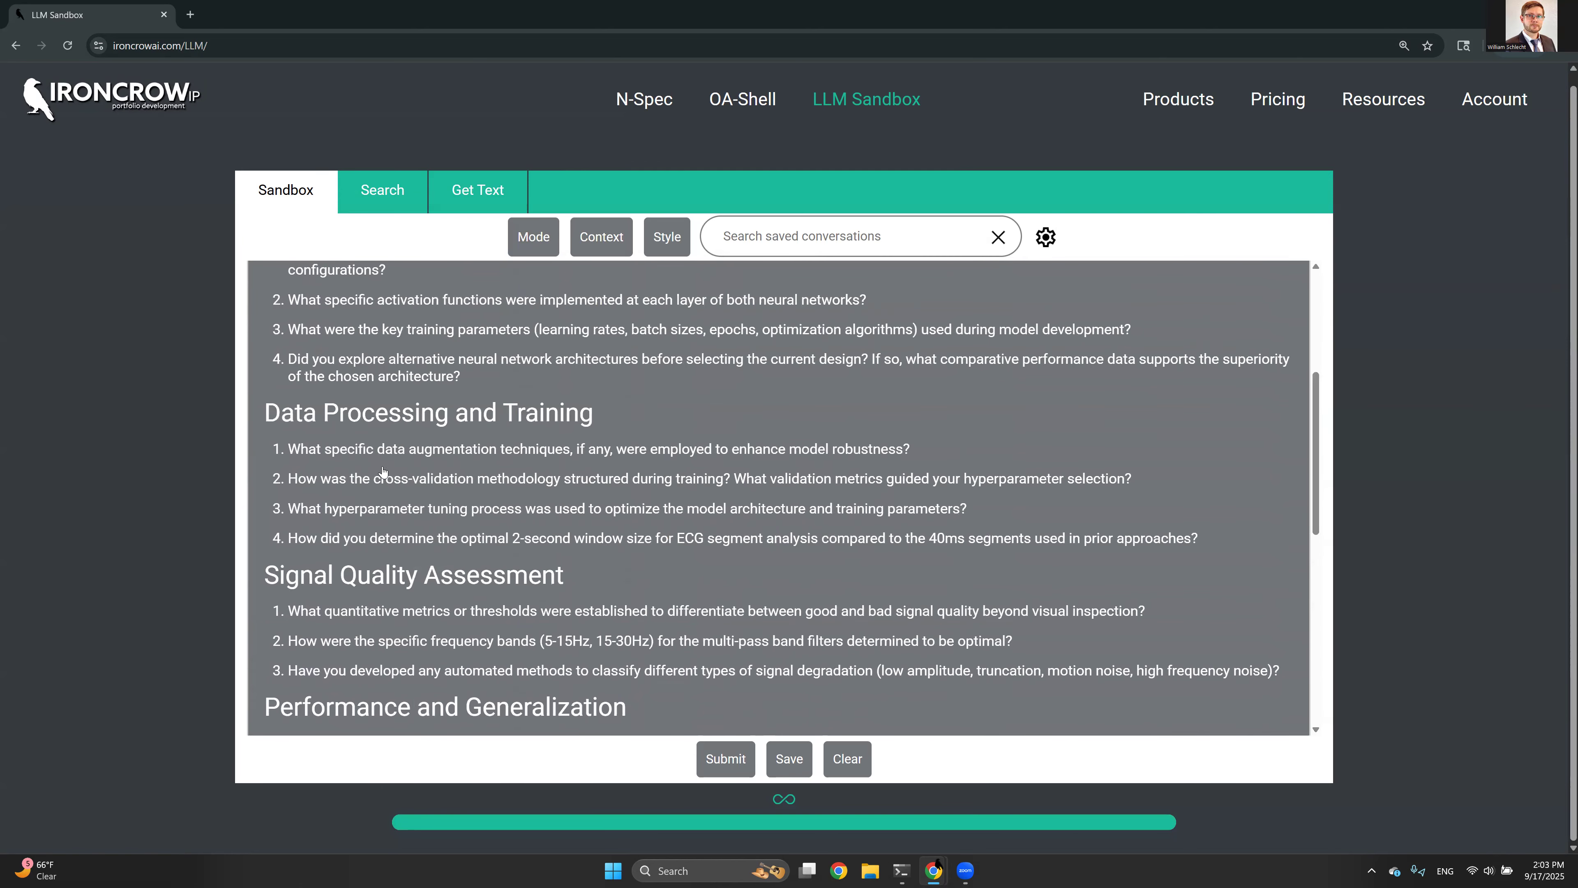
{"action": "scroll", "coordinate": [383, 472], "scroll_direction": "up", "scroll_amount": 3}
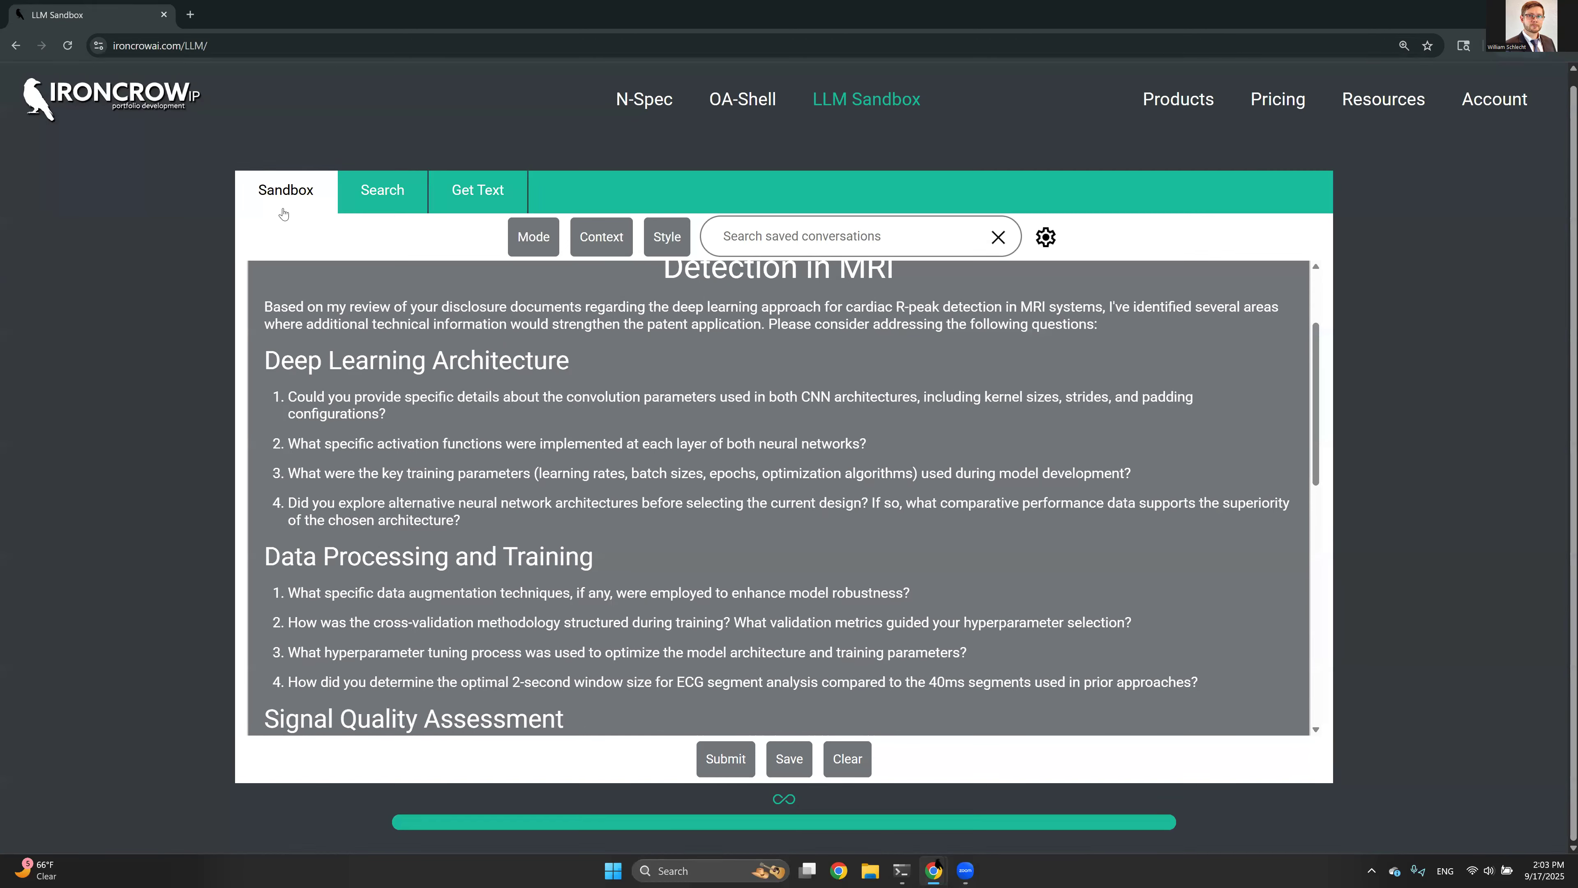
Step: Check which custom prompt is selected as the operation mode for the generated questions
{"action": "left_click", "coordinate": [528, 239]}
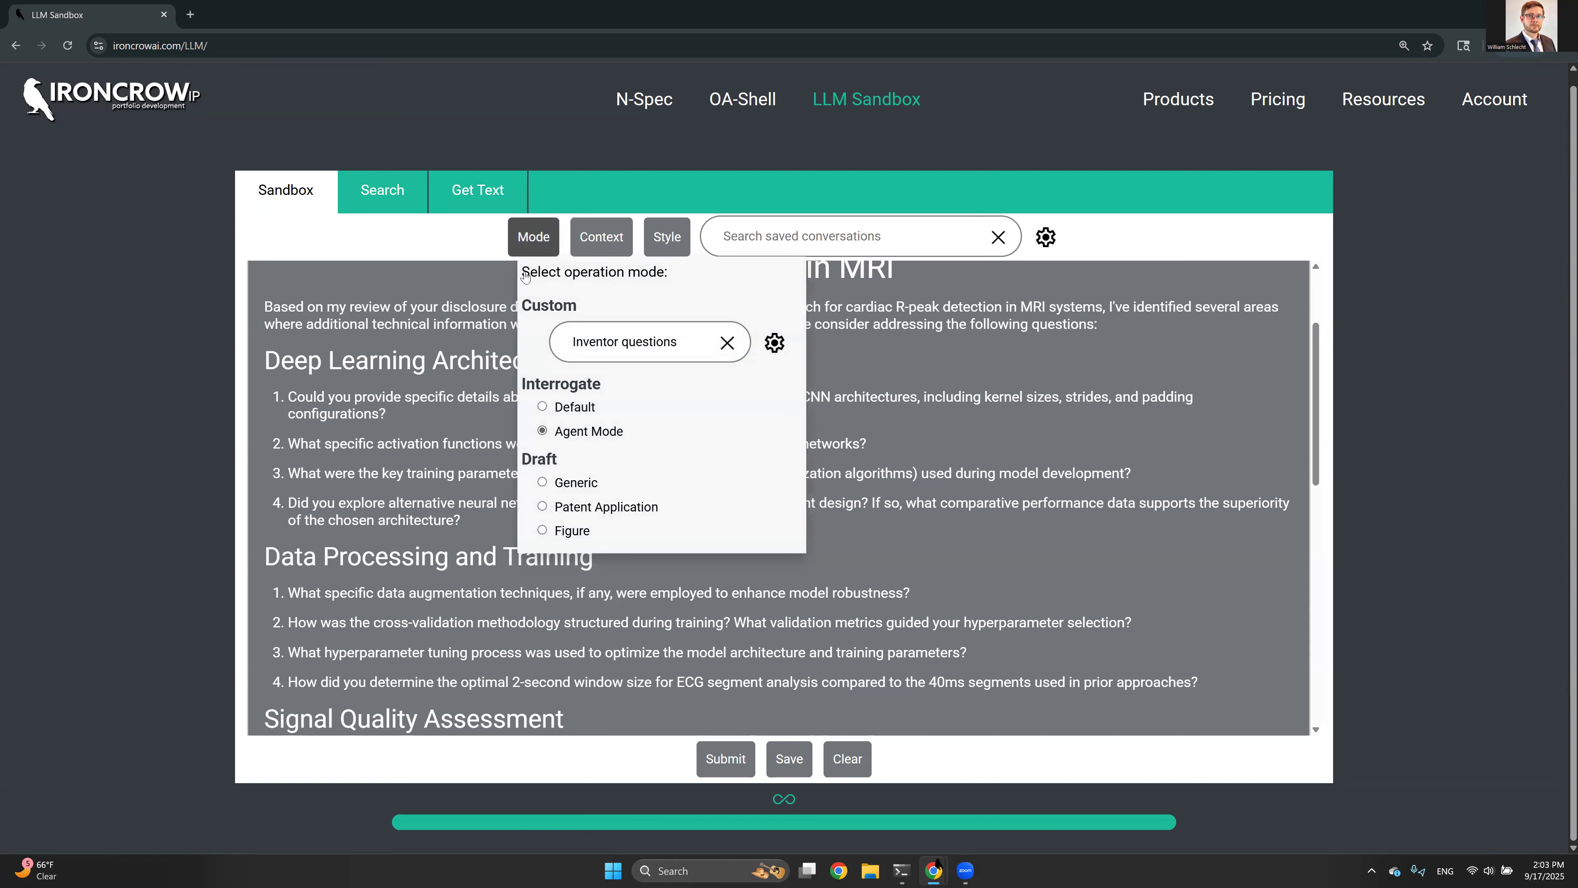
{"action": "left_click", "coordinate": [572, 341]}
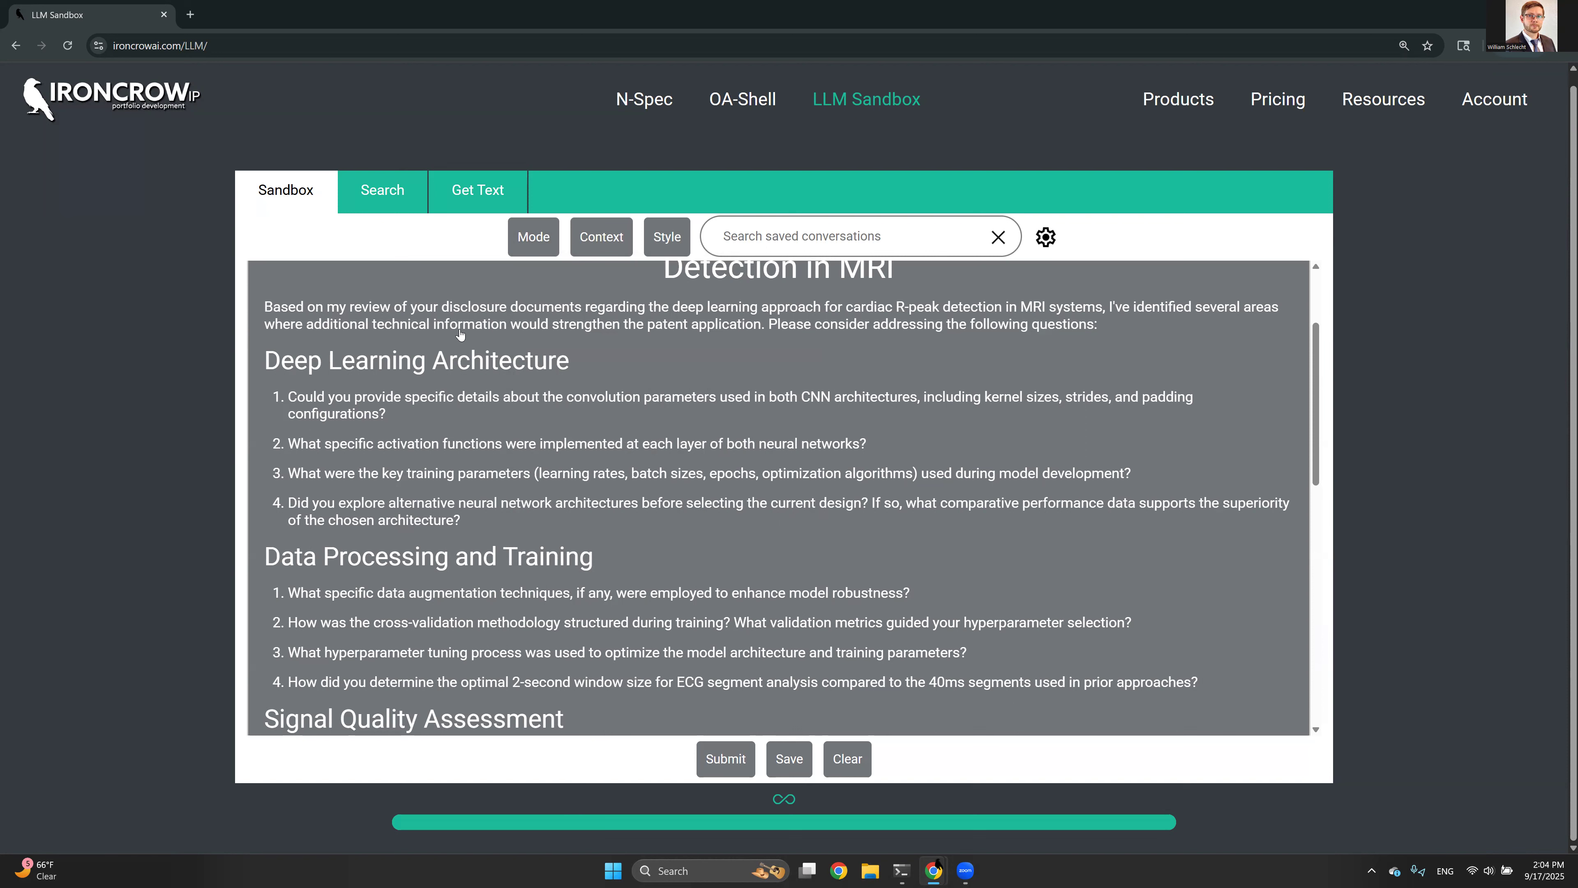
{"action": "mouse_move", "coordinate": [955, 873]}
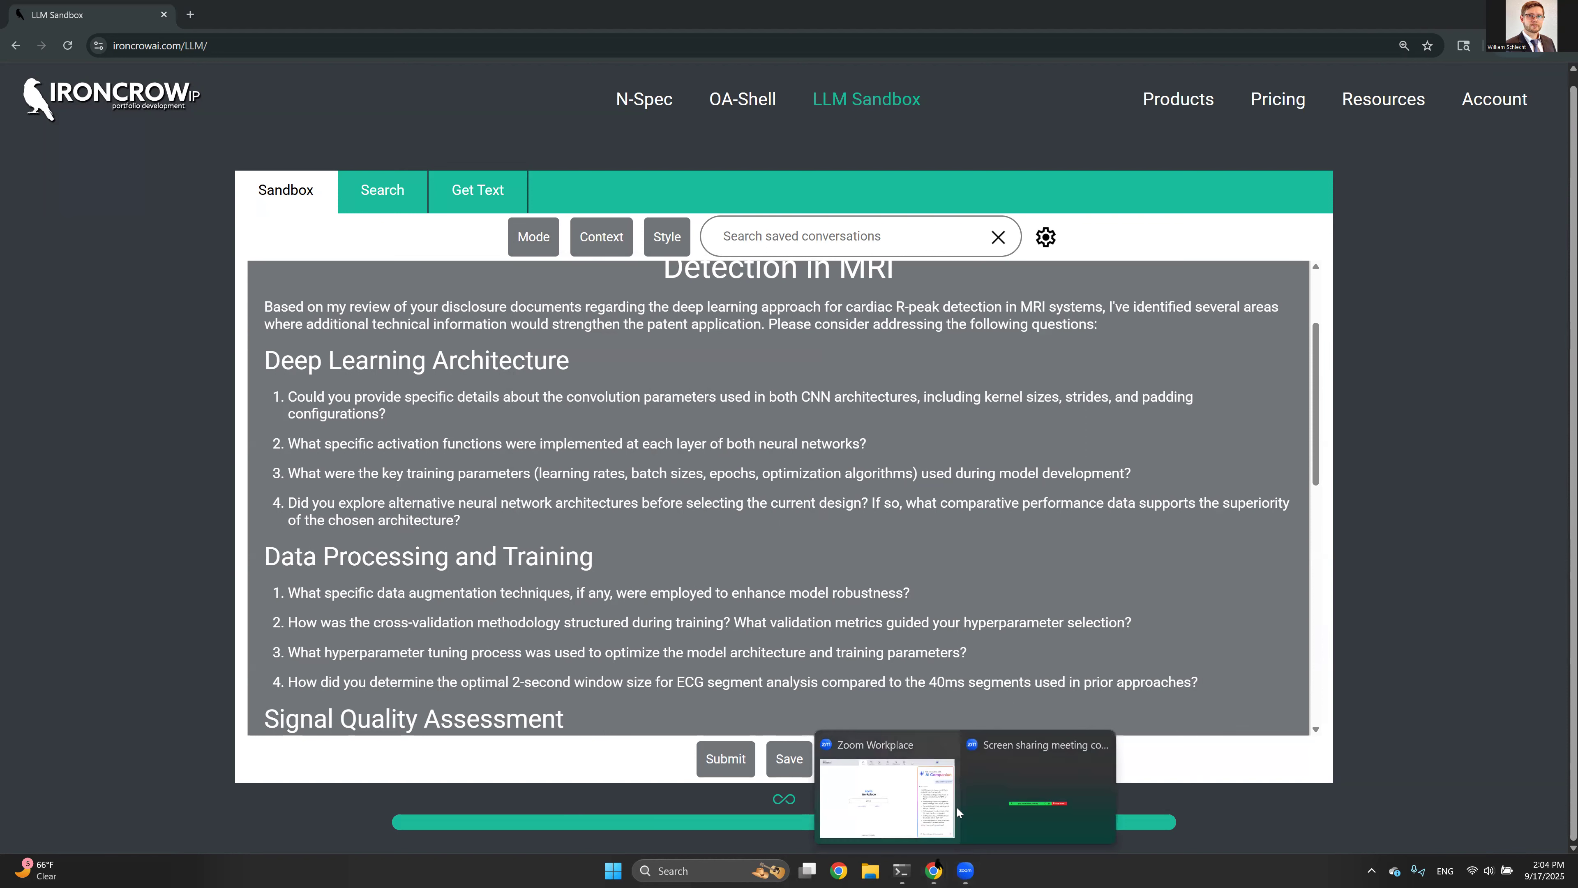